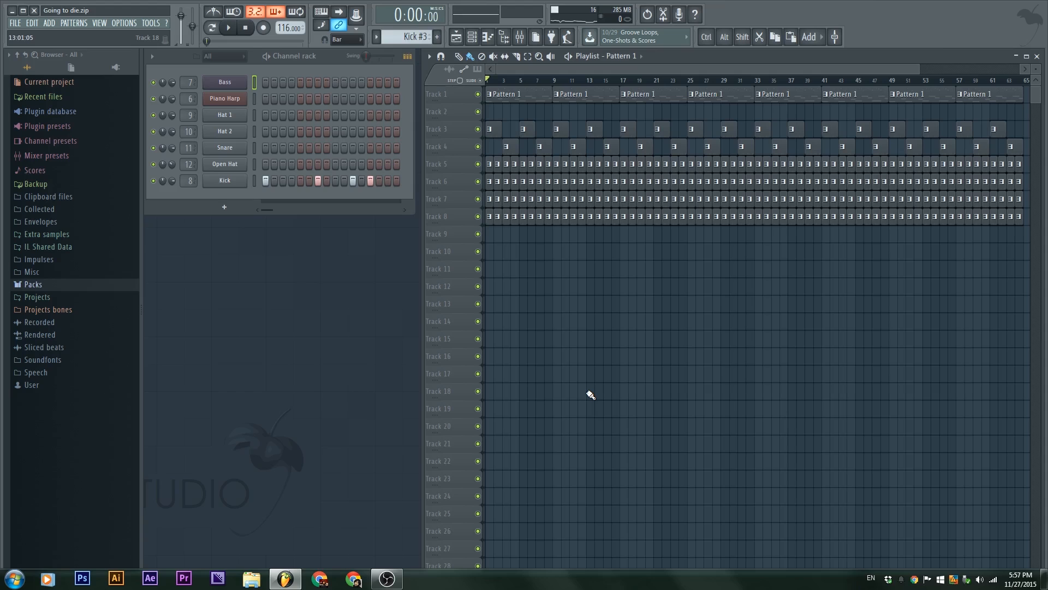
# Step: Open the mixer and choose Primary Sound Driver as the Master track's audio output
pyautogui.press('F9')
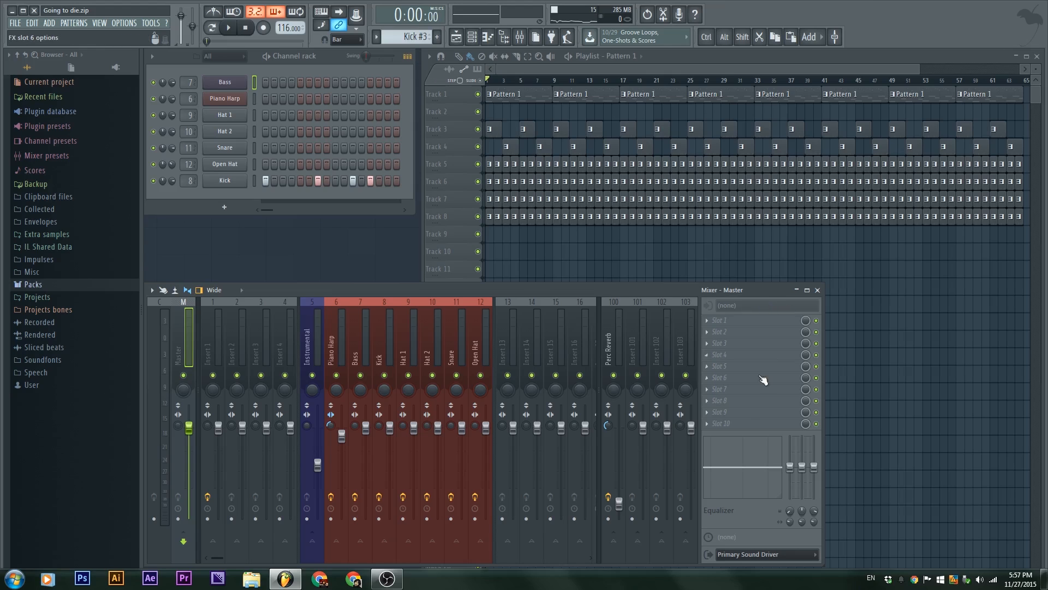
pyautogui.click(750, 554)
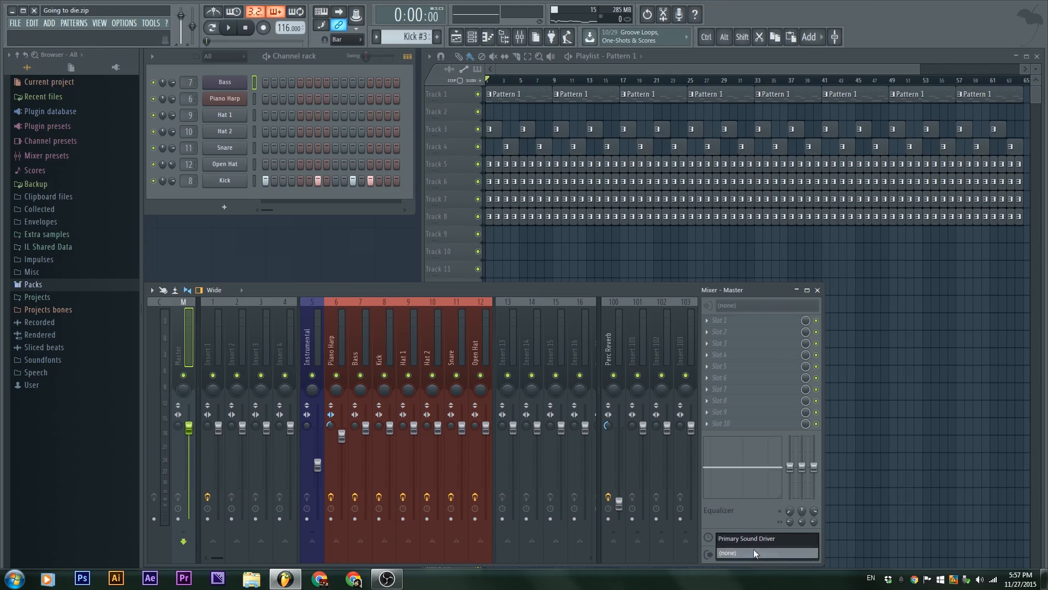
pyautogui.click(755, 537)
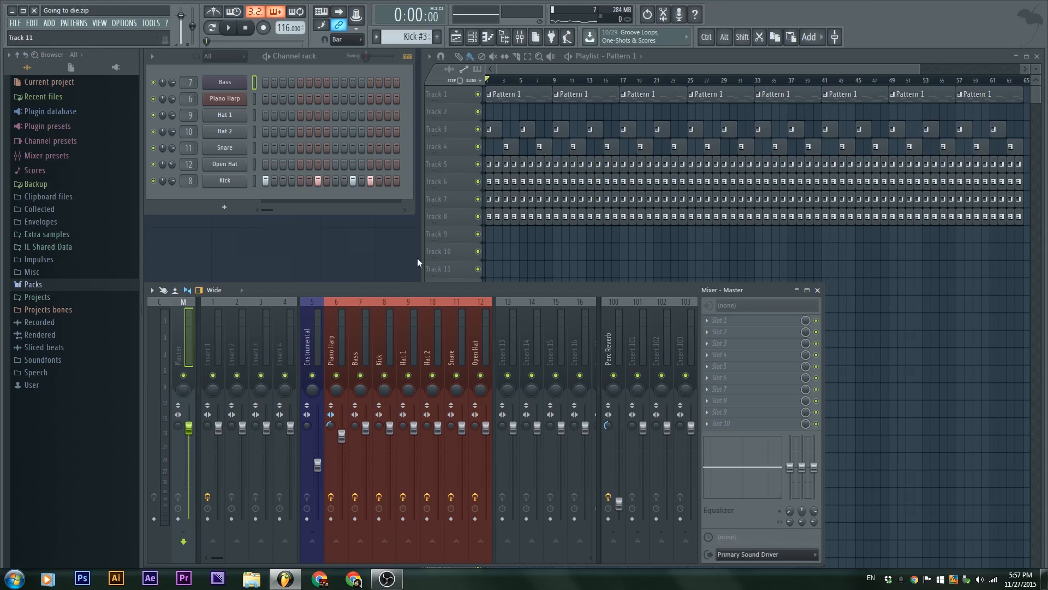
# Step: Open the audio settings and set the device to Focusrite USB 2.0 Audio Driver
pyautogui.click(123, 24)
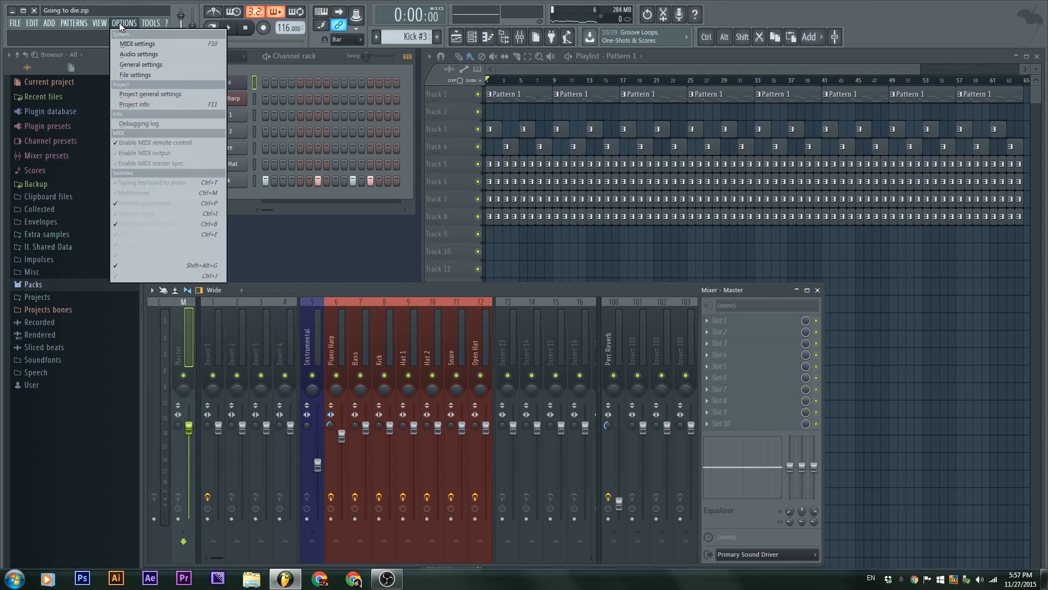
pyautogui.click(134, 56)
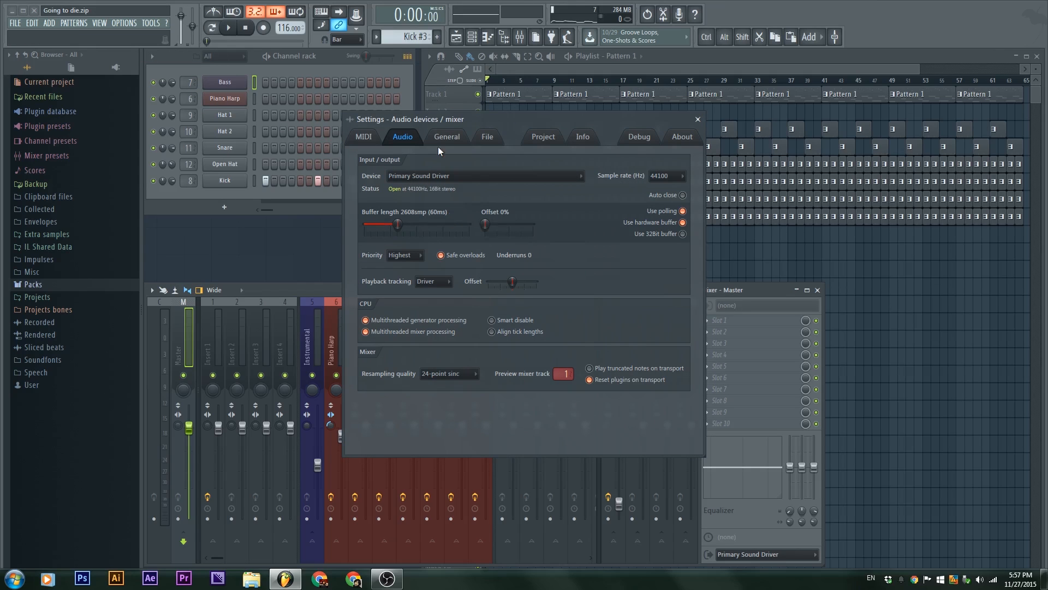
pyautogui.click(407, 175)
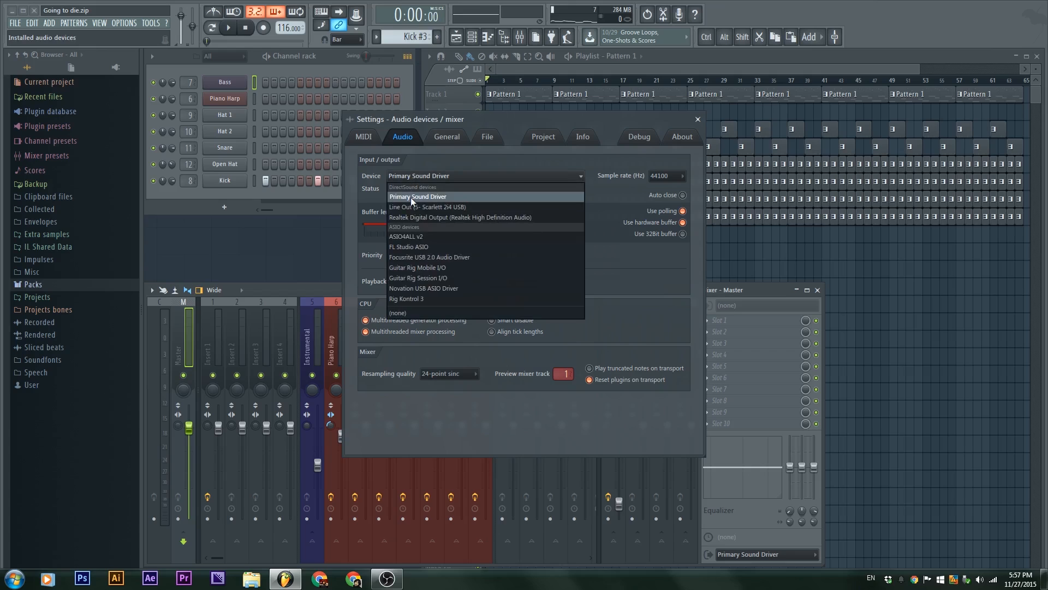
pyautogui.click(492, 256)
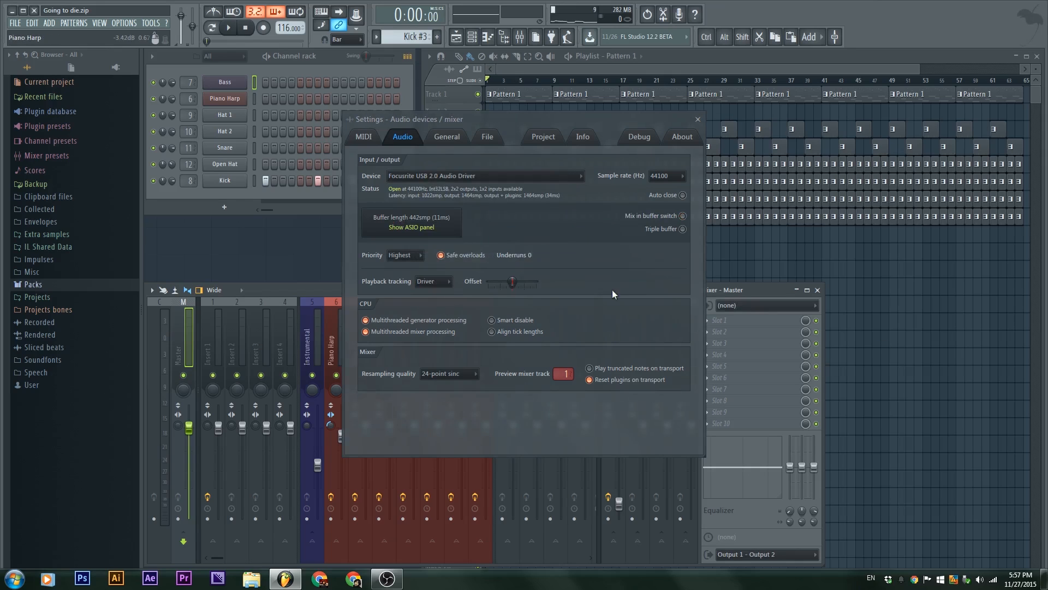
# Step: Try Input 1 as the Master track's audio input and set it back to (none)
pyautogui.click(752, 308)
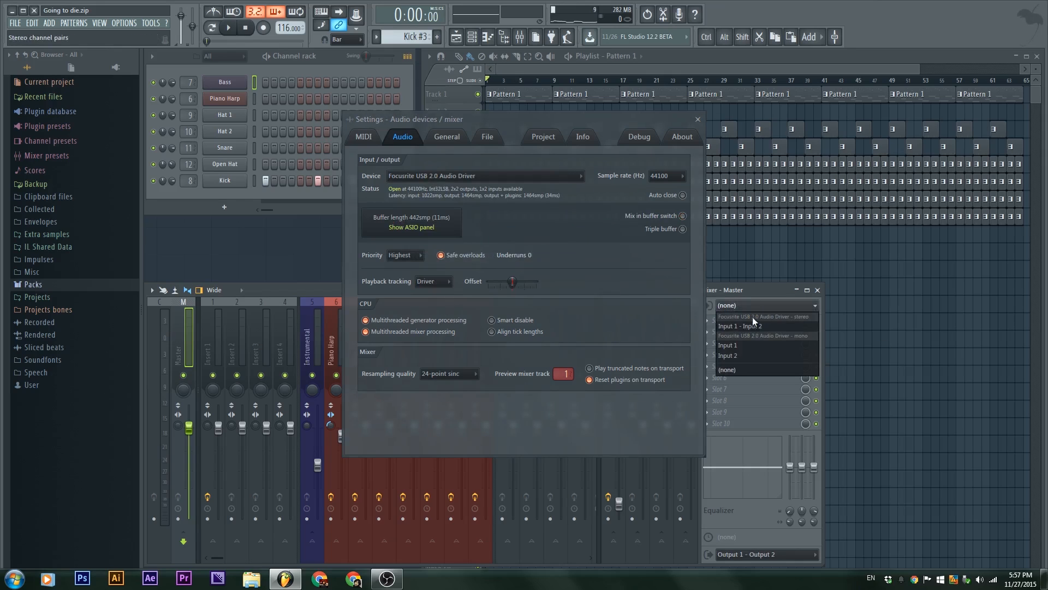
pyautogui.click(736, 345)
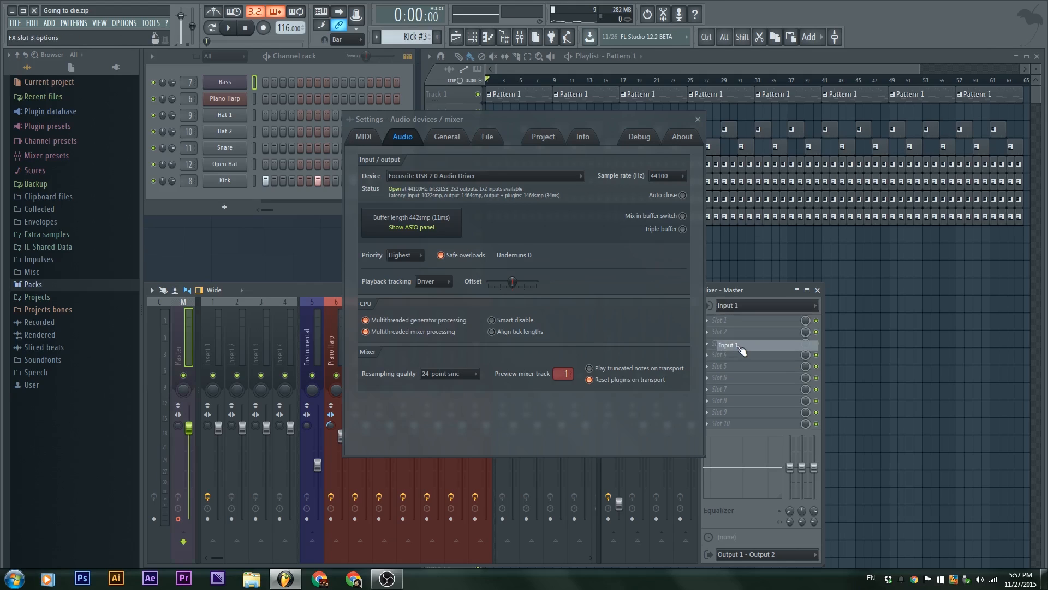
pyautogui.click(742, 306)
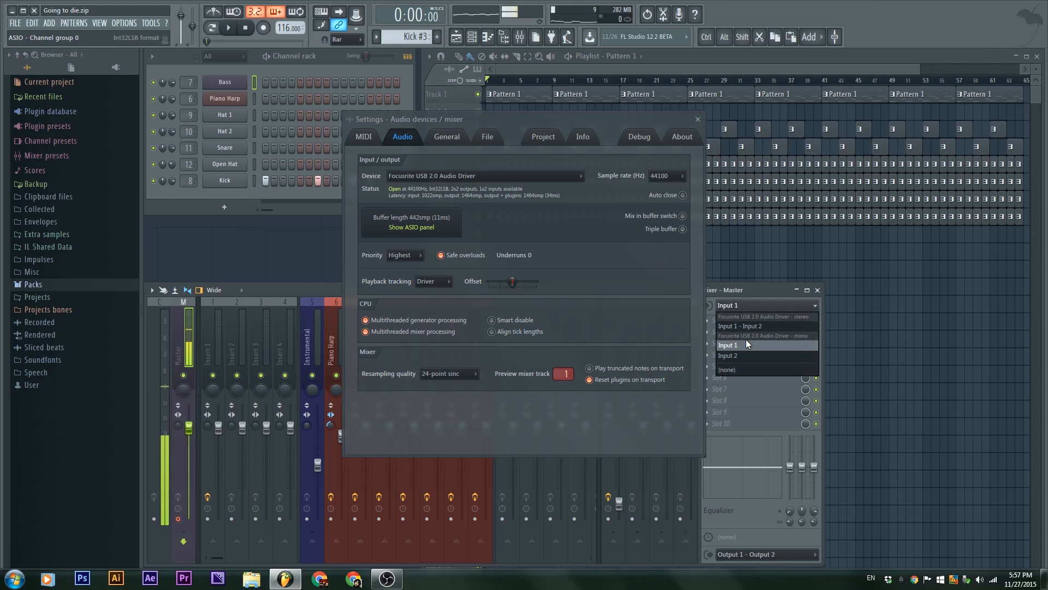
pyautogui.click(738, 369)
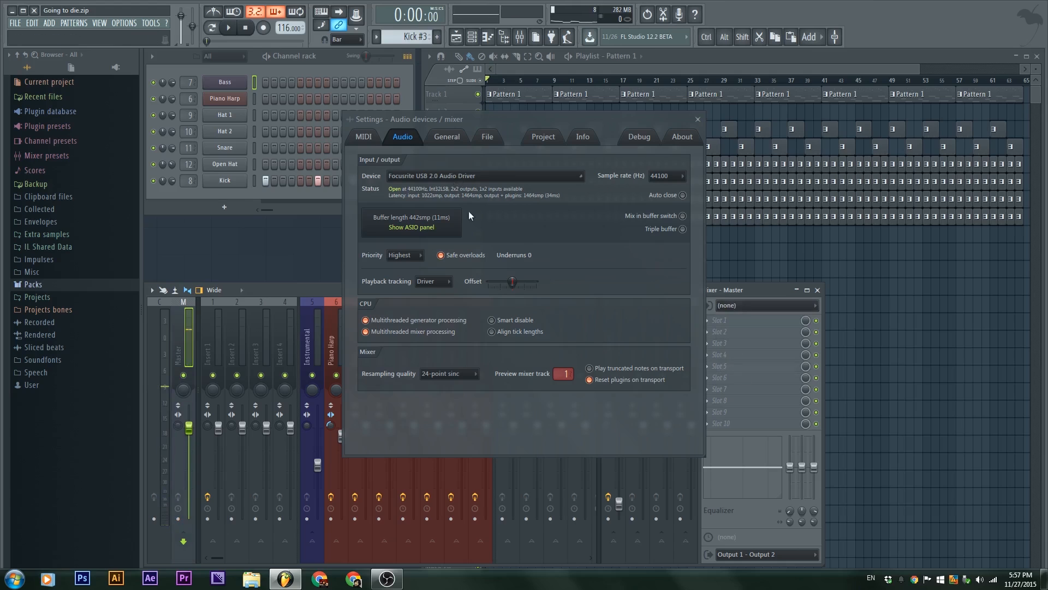
# Step: Set the audio device to FL Studio ASIO
pyautogui.click(444, 180)
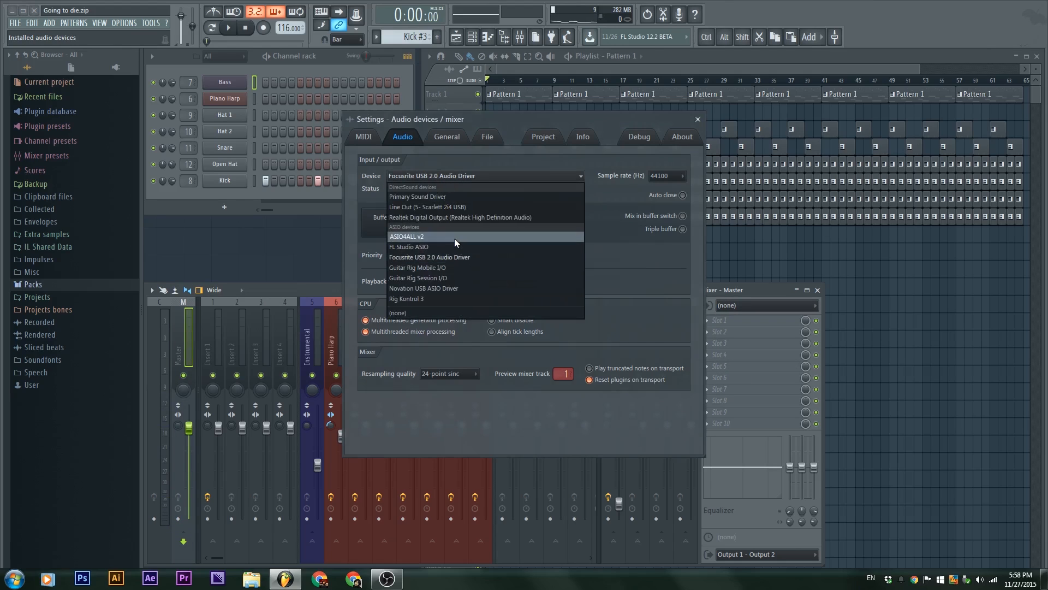
pyautogui.click(454, 238)
pyautogui.click(457, 176)
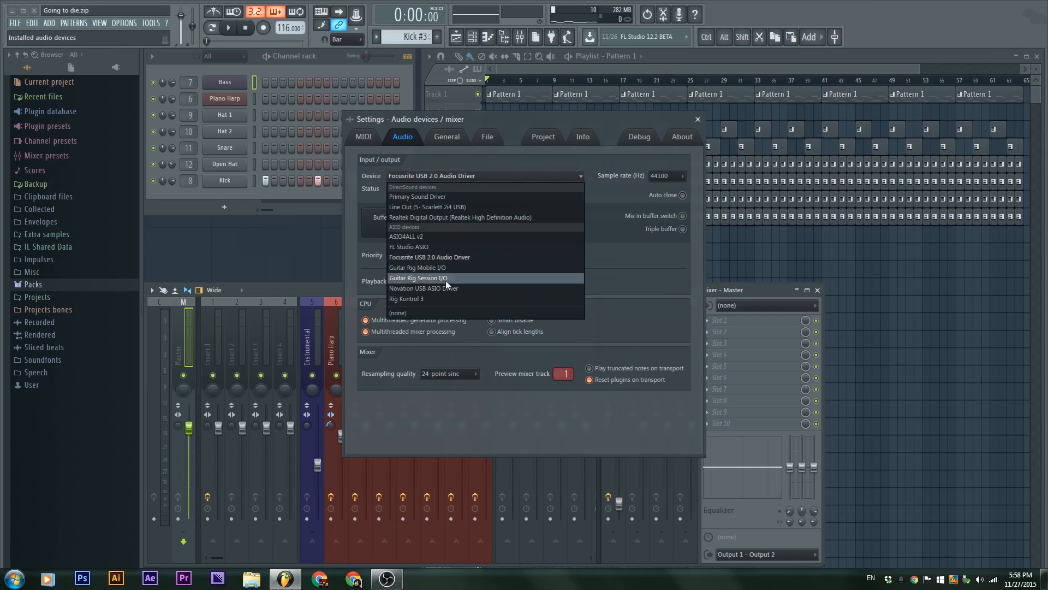
pyautogui.click(489, 243)
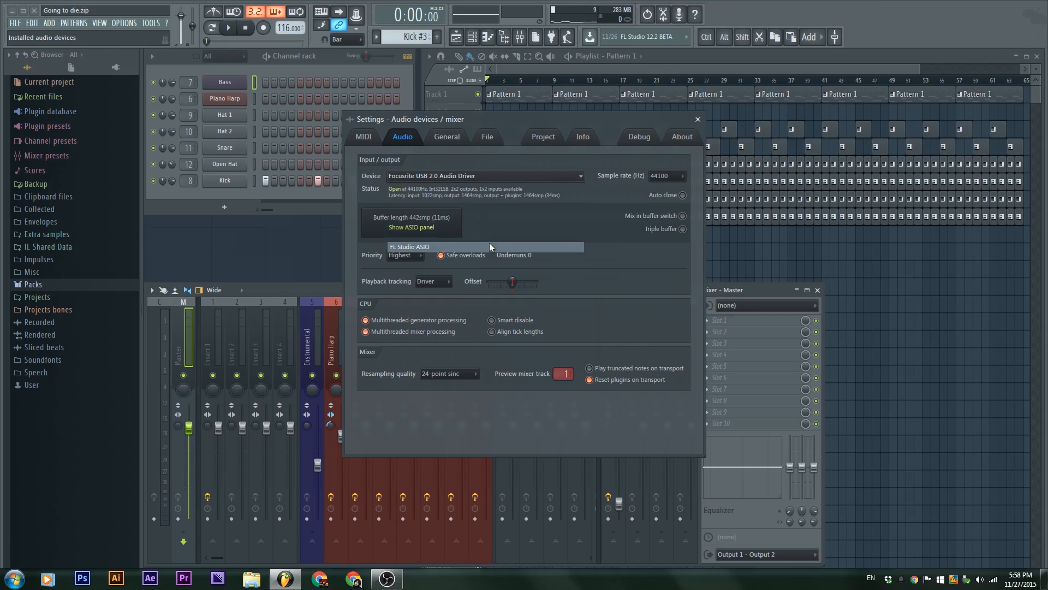
# Step: In the FL Studio ASIO driver settings, set the input to Line In and the output to Line Out of the Scarlett 2i4 USB
pyautogui.click(429, 232)
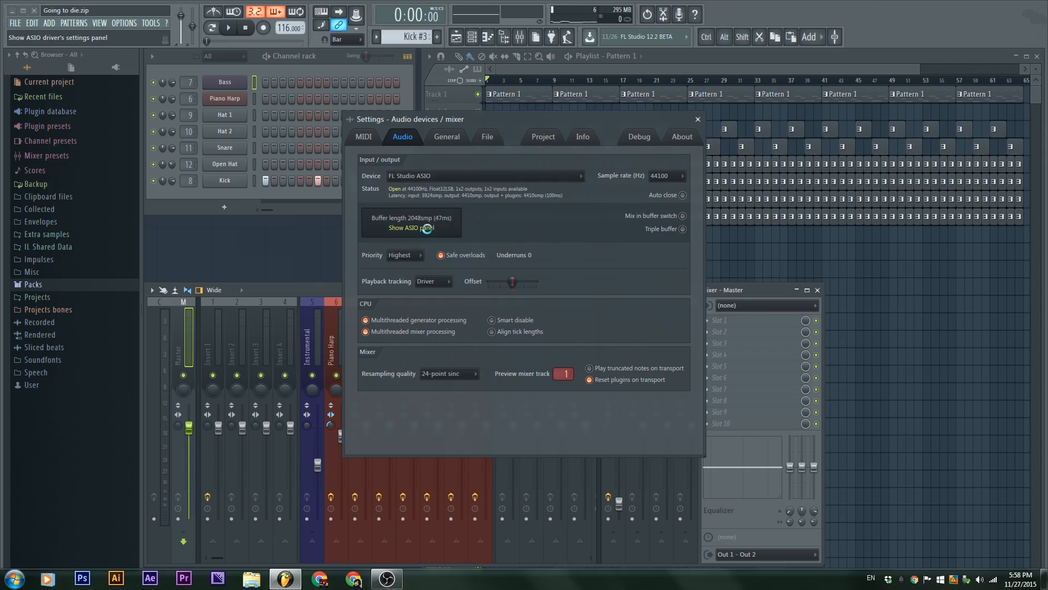
pyautogui.moveTo(468, 234); pyautogui.dragTo(501, 214)
pyautogui.click(516, 271)
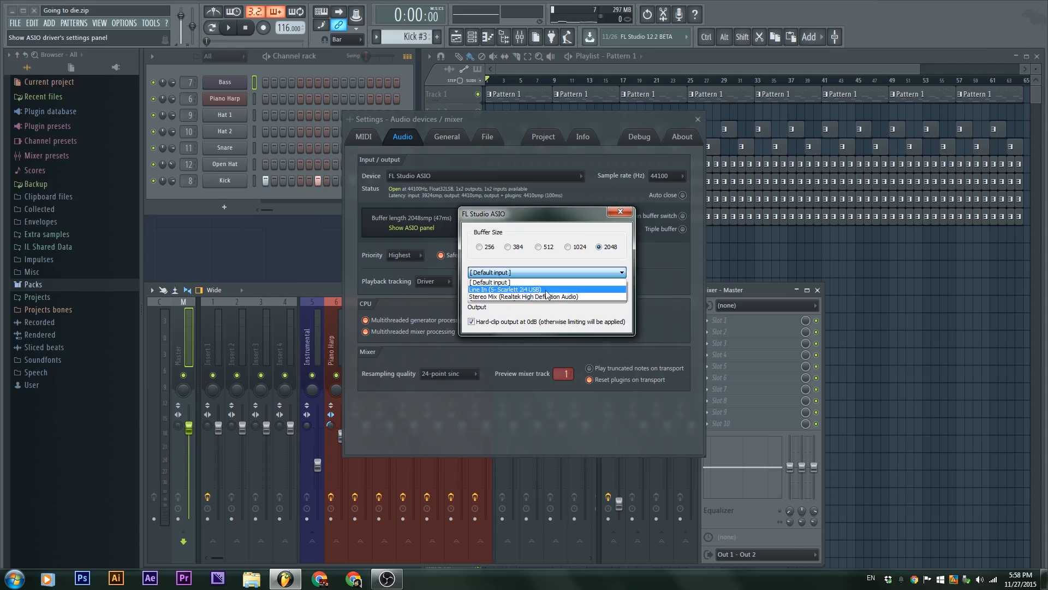
pyautogui.click(543, 290)
pyautogui.click(505, 298)
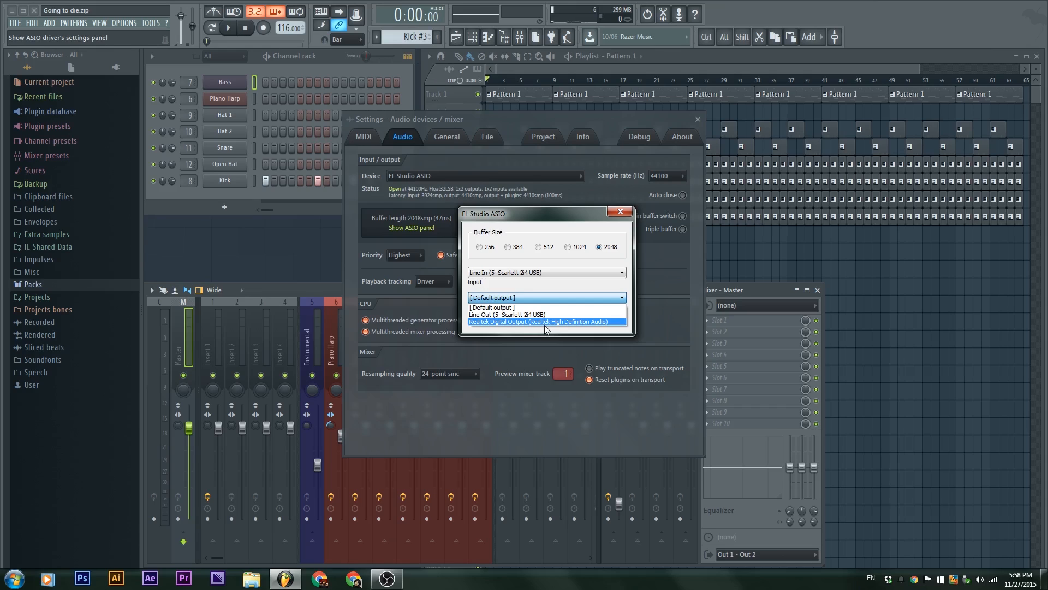
pyautogui.click(533, 316)
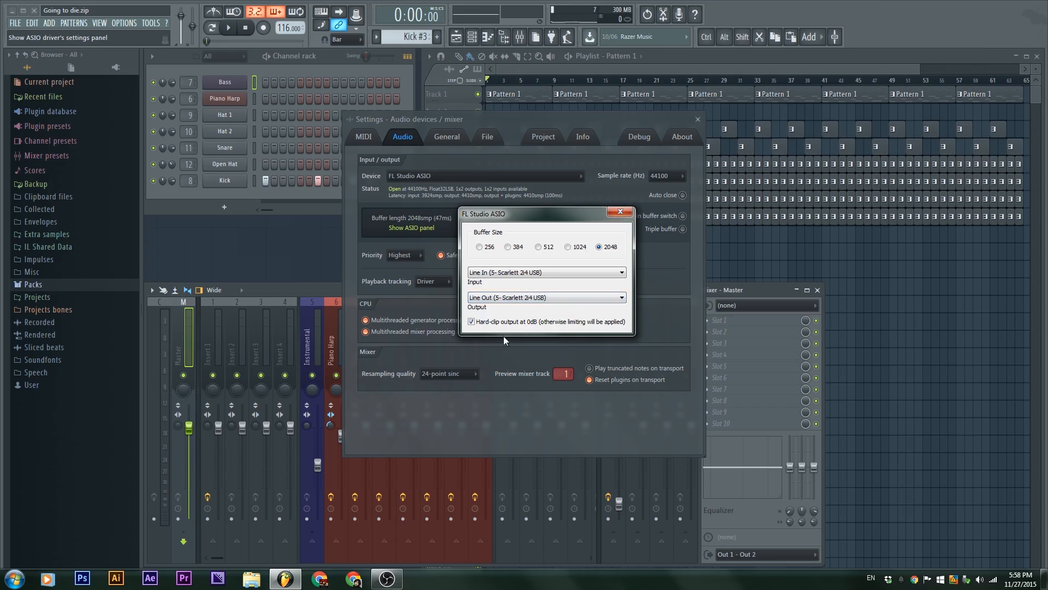
pyautogui.click(620, 212)
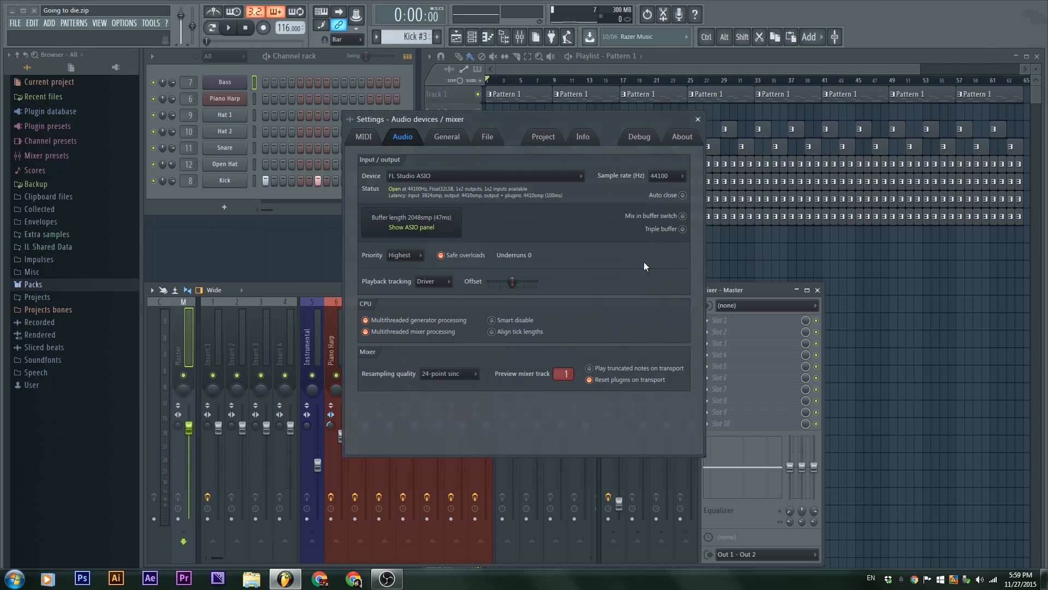
# Step: Set the Master track's audio input to mono In 1 and switch the audio device to ASIO4ALL v2
pyautogui.click(776, 306)
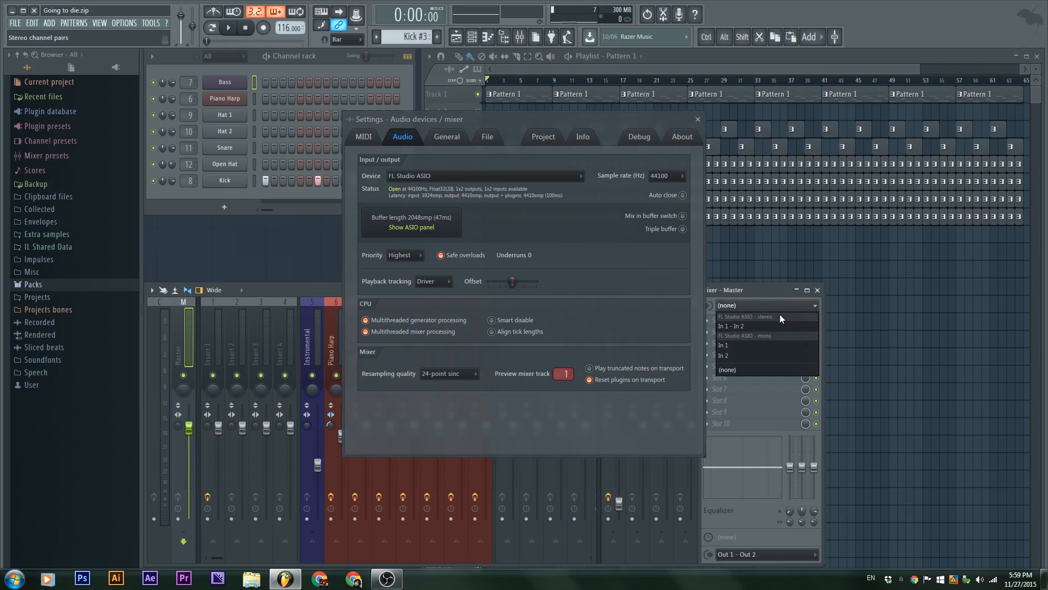
pyautogui.click(768, 344)
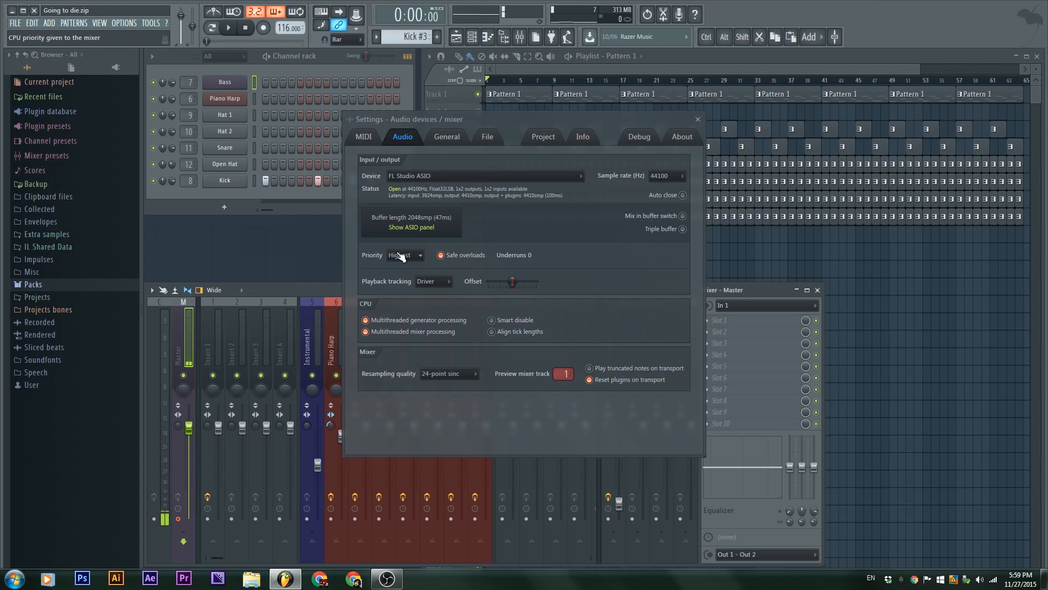
pyautogui.click(455, 175)
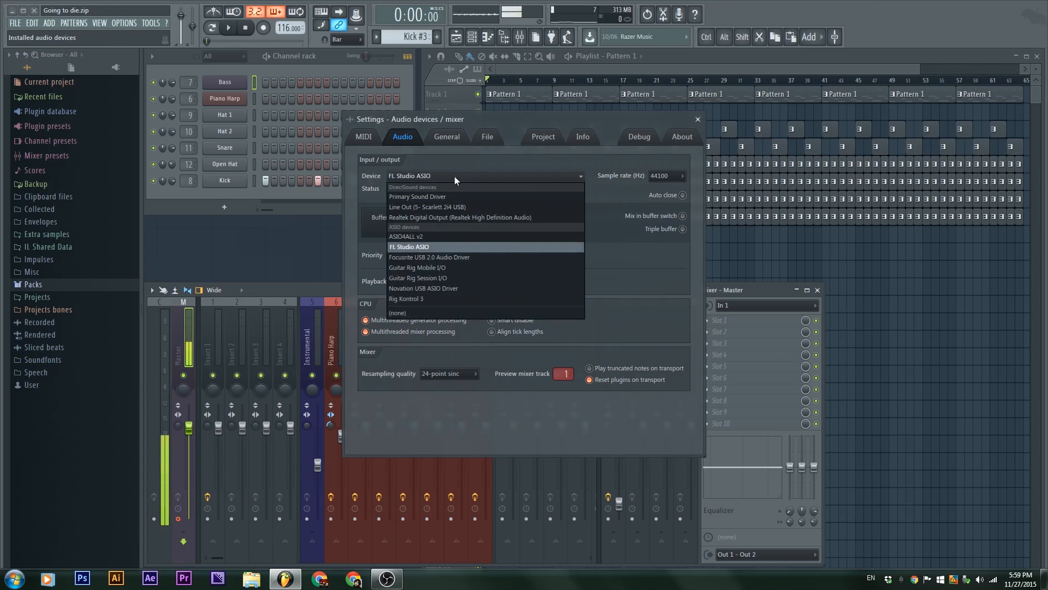
pyautogui.click(435, 234)
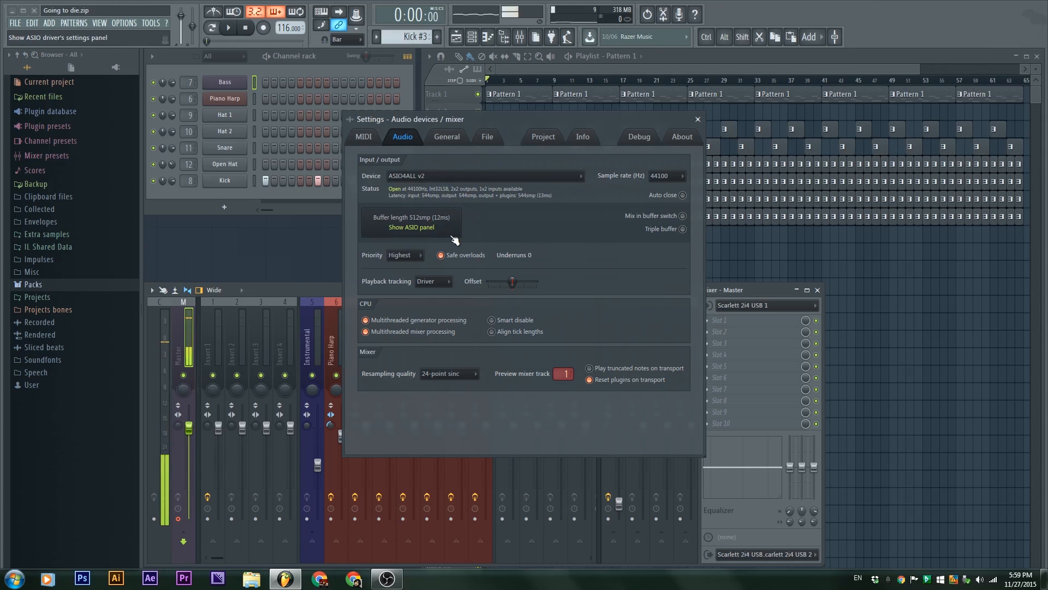
# Step: Open the ASIO4ALL driver settings and select the Scarlett 2i4 USB device in the advanced view
pyautogui.click(439, 228)
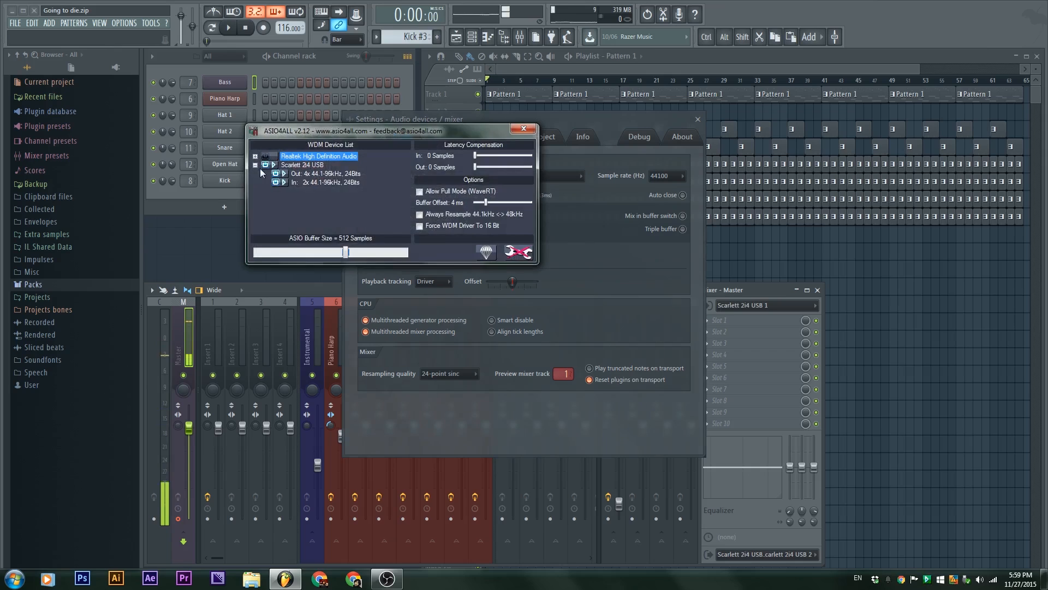
pyautogui.click(518, 251)
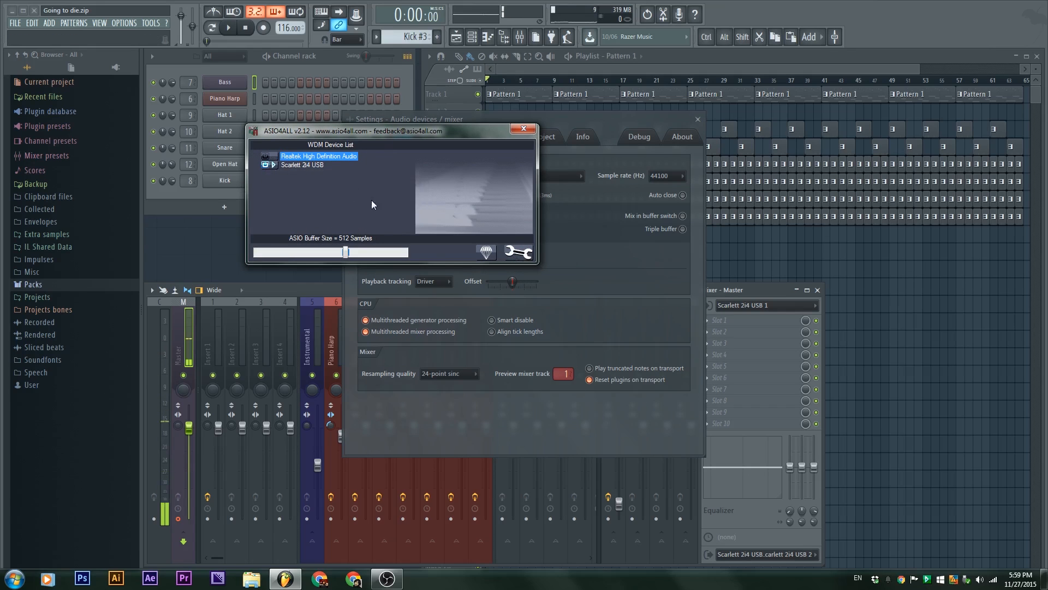
pyautogui.moveTo(268, 166)
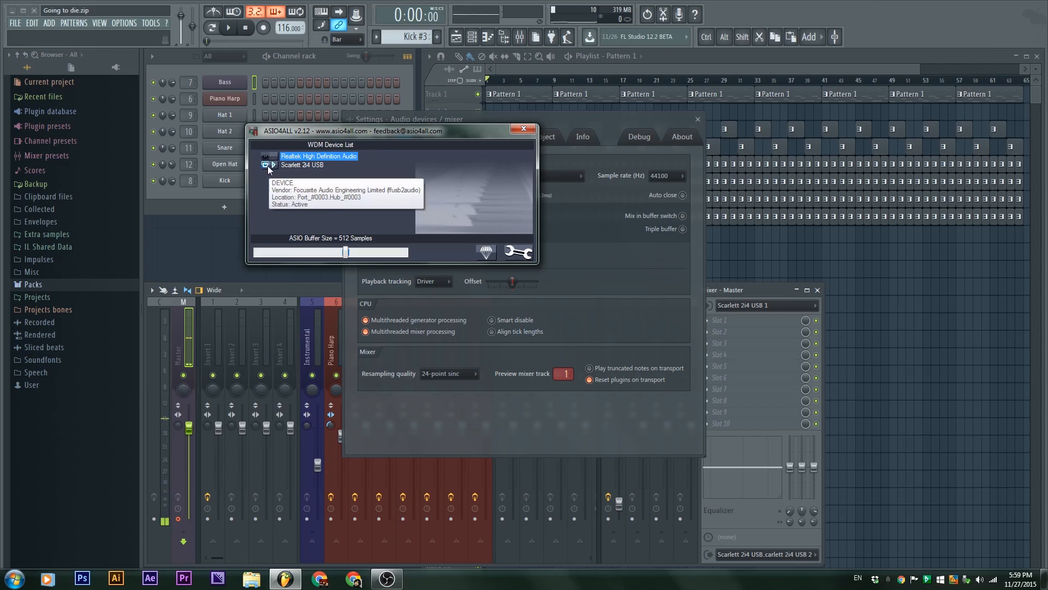
pyautogui.click(306, 165)
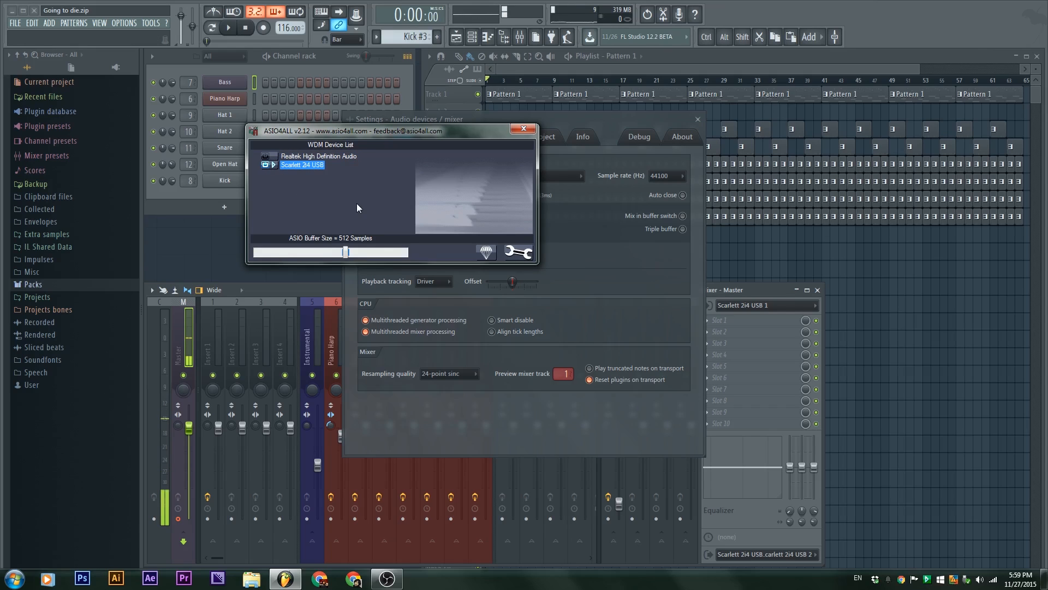
pyautogui.click(524, 255)
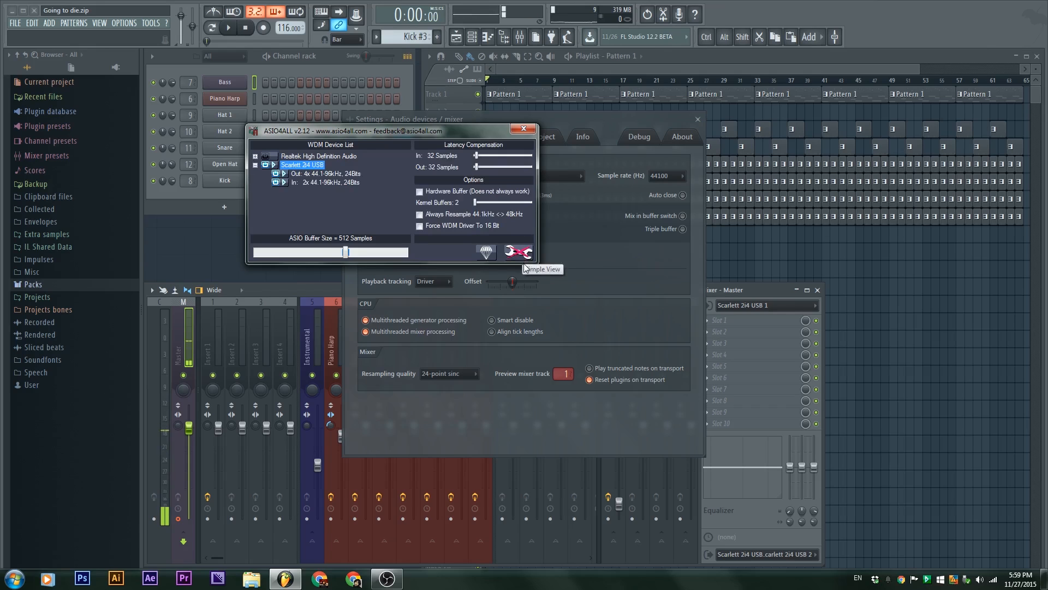
# Step: Disable the Realtek HD Audio rear output and Line input in the ASIO4ALL device list
pyautogui.click(254, 157)
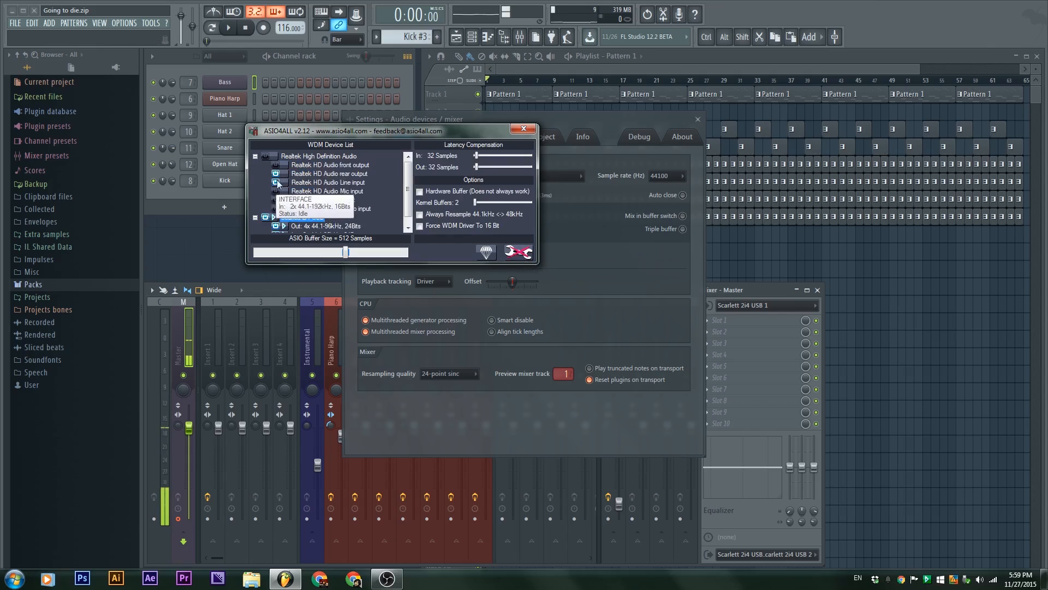
pyautogui.click(277, 174)
pyautogui.click(276, 183)
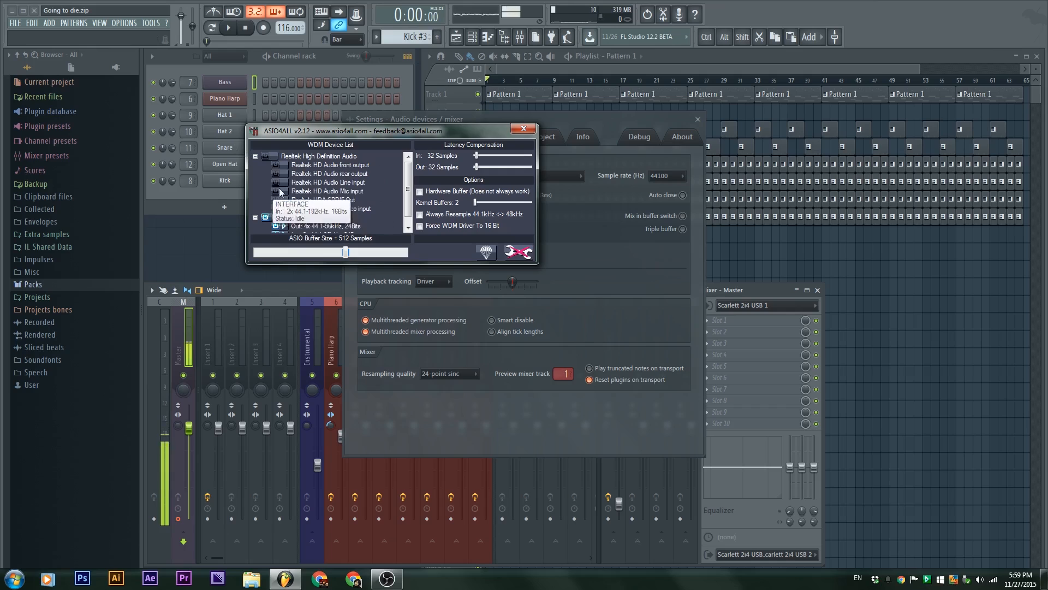
pyautogui.click(255, 157)
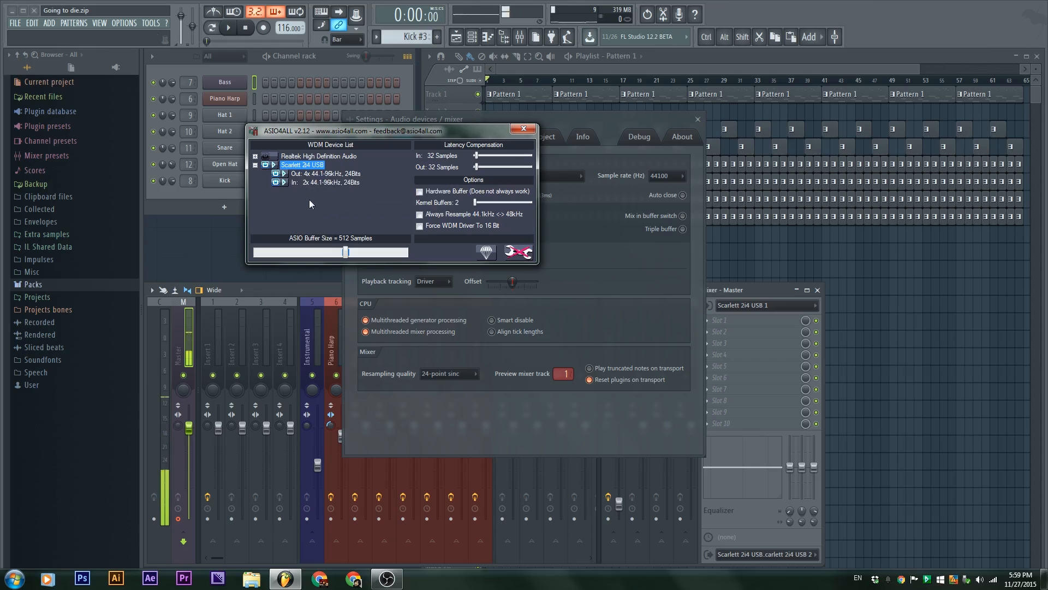
# Step: Check the Master track's available audio inputs and outputs and close the ASIO4ALL driver settings
pyautogui.click(757, 304)
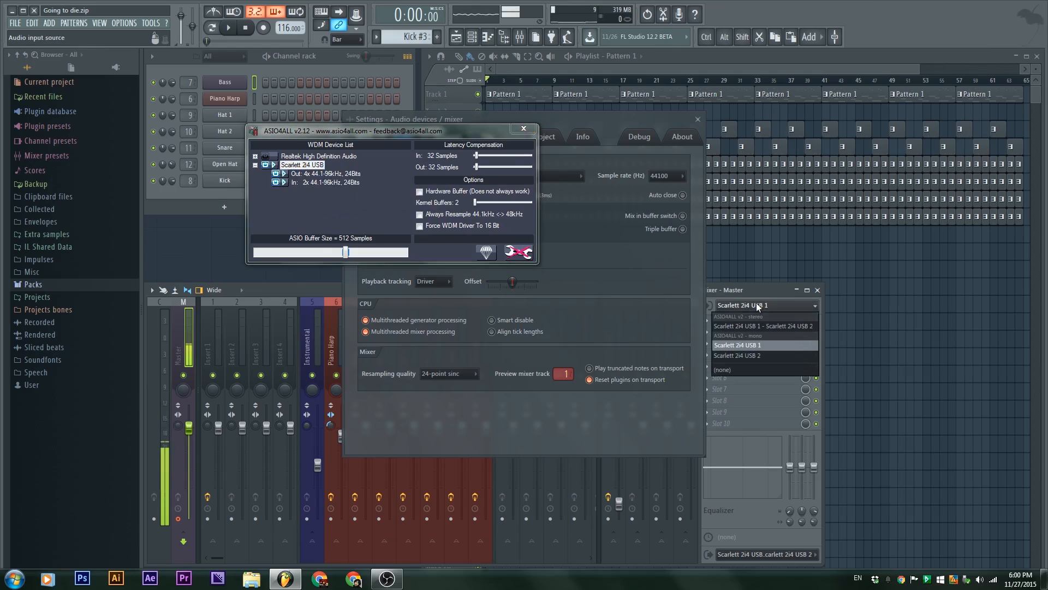
pyautogui.click(760, 556)
pyautogui.click(381, 188)
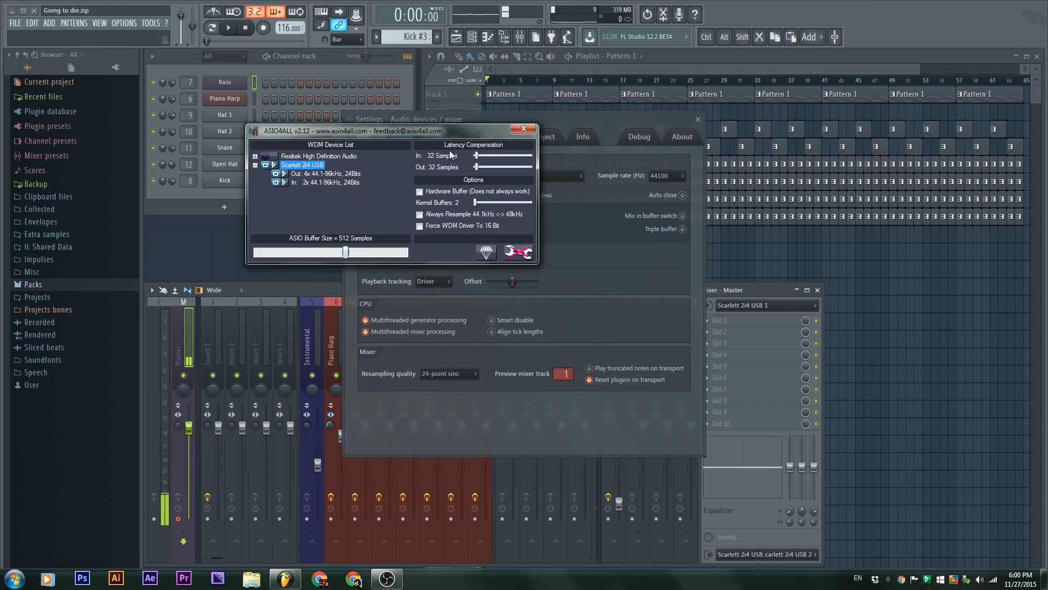
pyautogui.click(518, 130)
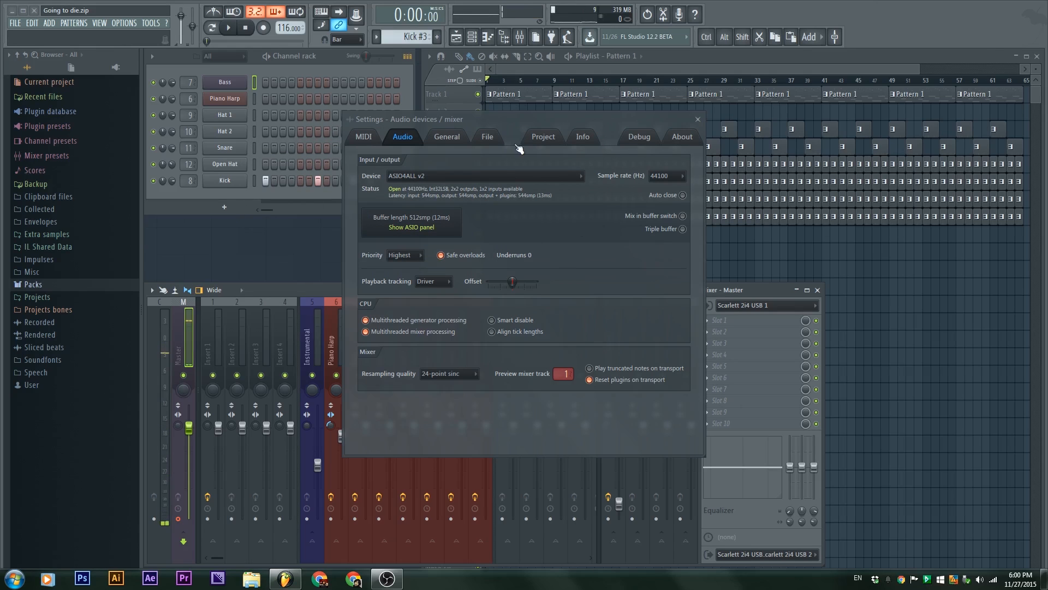
# Step: Review the sample rate choices for the ASIO4ALL v2 device
pyautogui.click(669, 175)
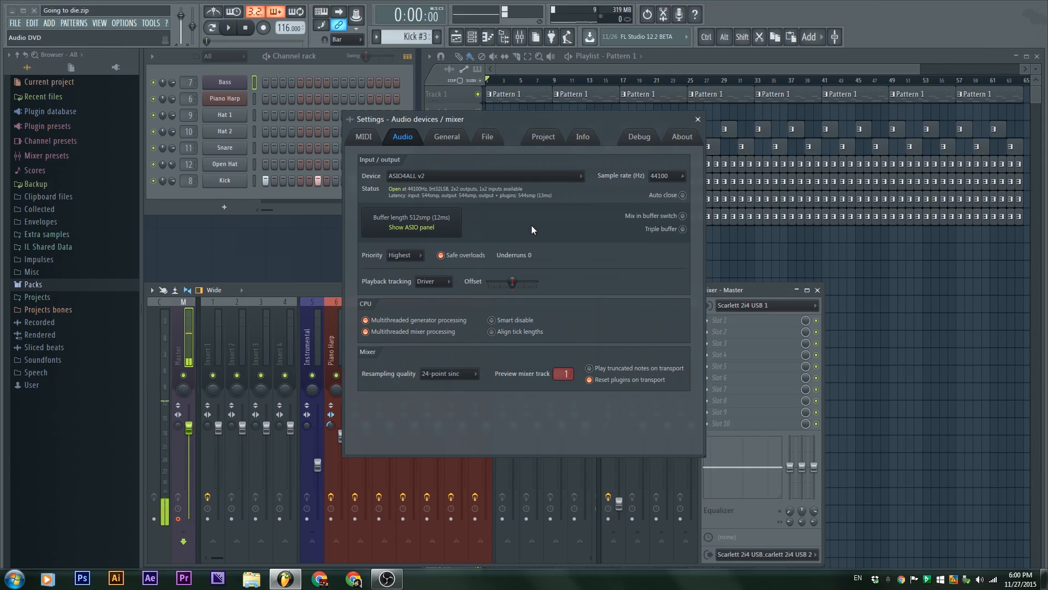
# Step: Review the Scarlett 2i4 USB inputs and outputs in the ASIO4ALL driver settings, and close the audio settings
pyautogui.click(442, 226)
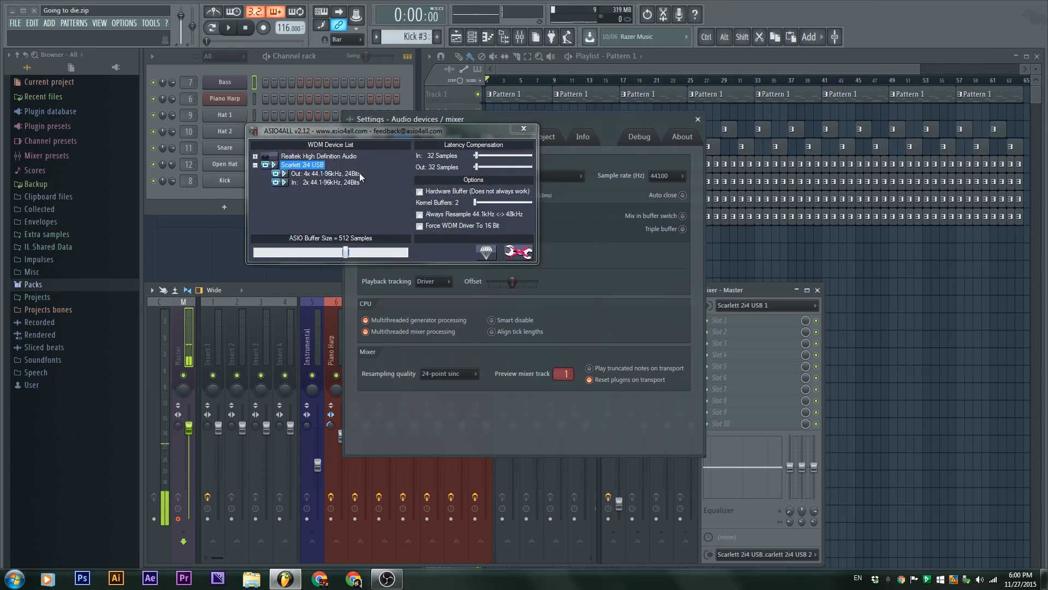
pyautogui.click(561, 210)
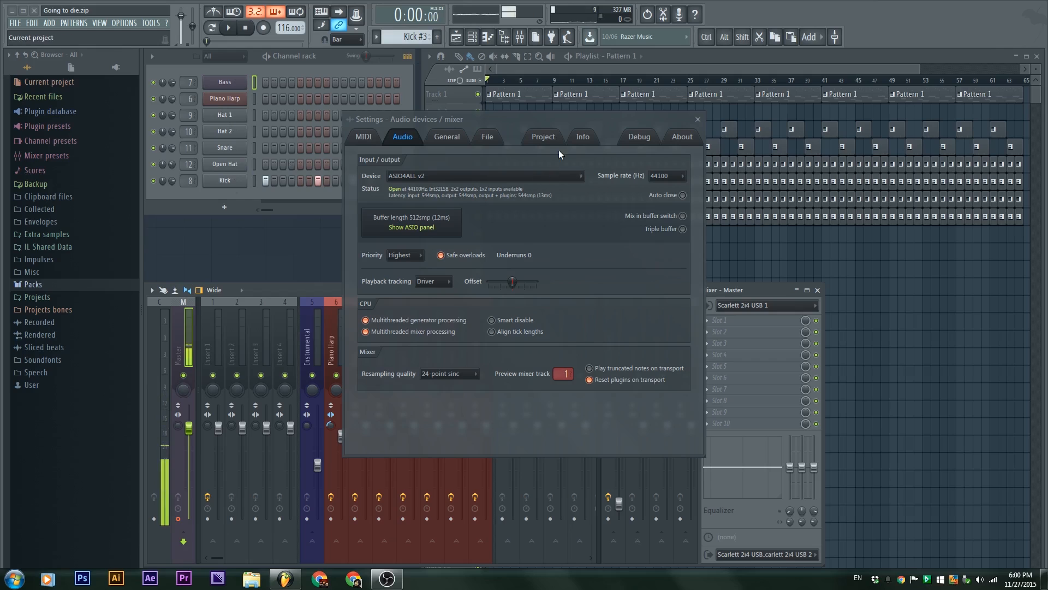
pyautogui.moveTo(513, 126); pyautogui.dragTo(582, 61)
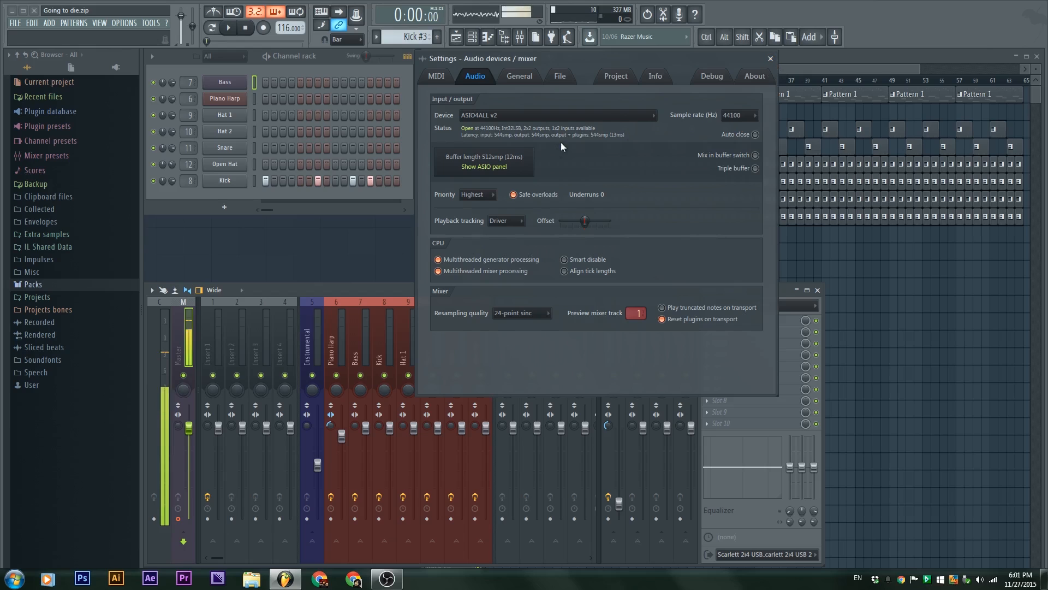
pyautogui.click(772, 59)
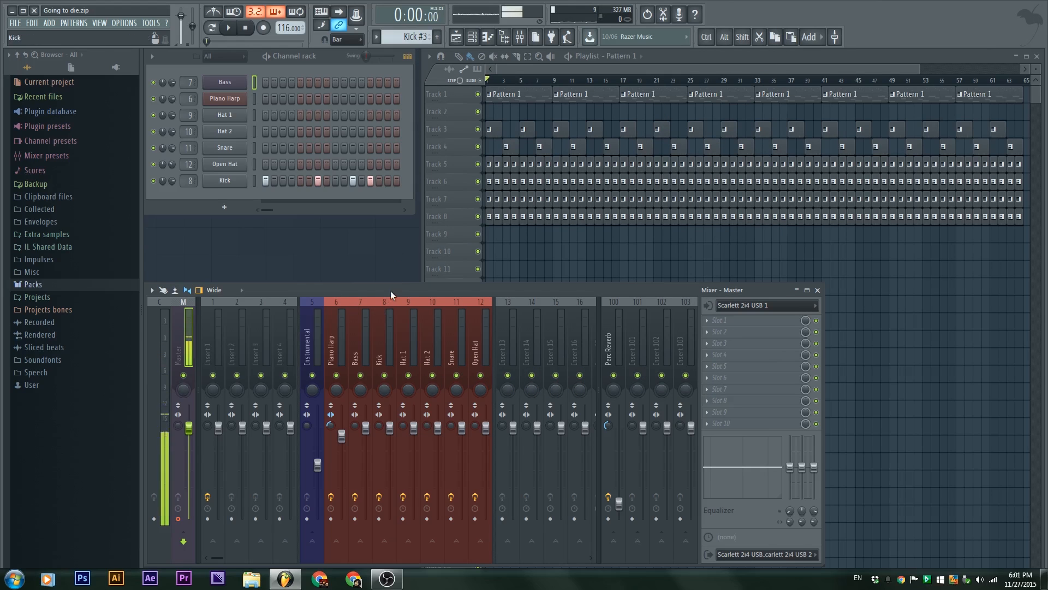
# Step: Move the mixer window higher and set the Master track's audio input to (none)
pyautogui.moveTo(393, 293); pyautogui.dragTo(395, 228)
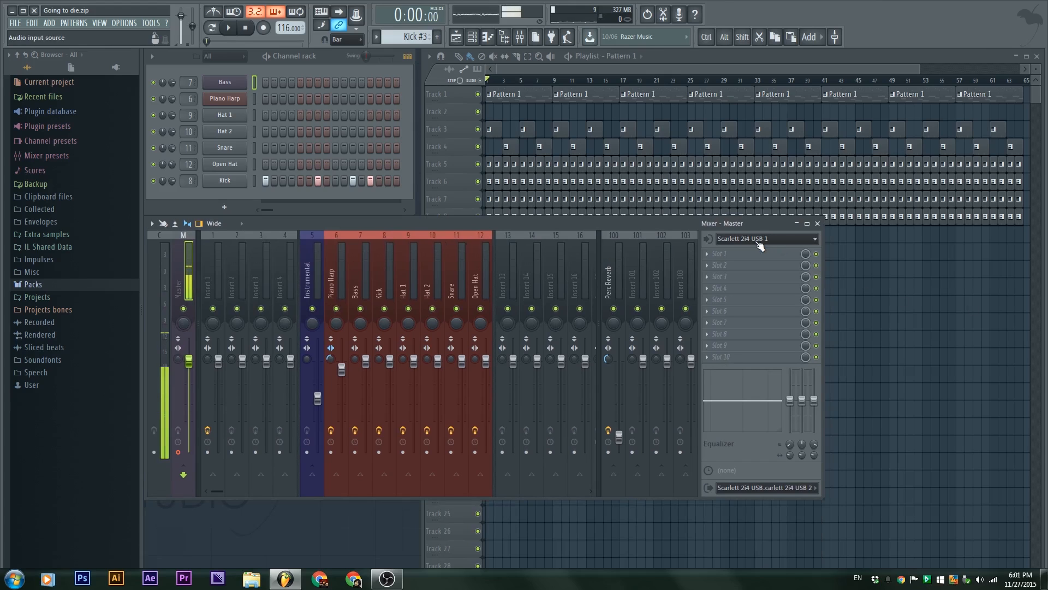
pyautogui.click(759, 241)
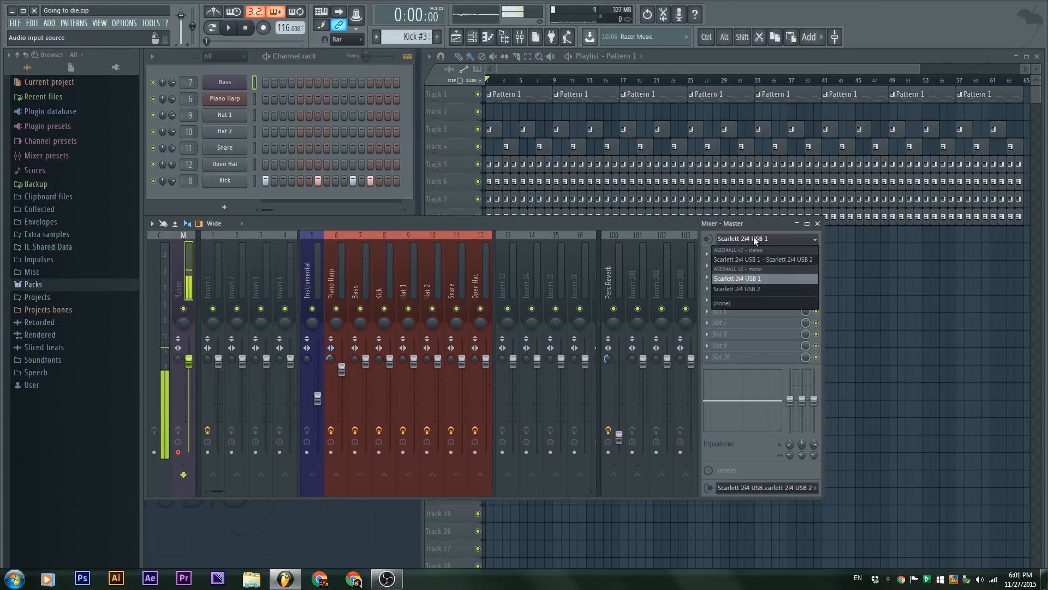
# Step: Rename mixer track Insert 3 as "Mic"
pyautogui.click(256, 277)
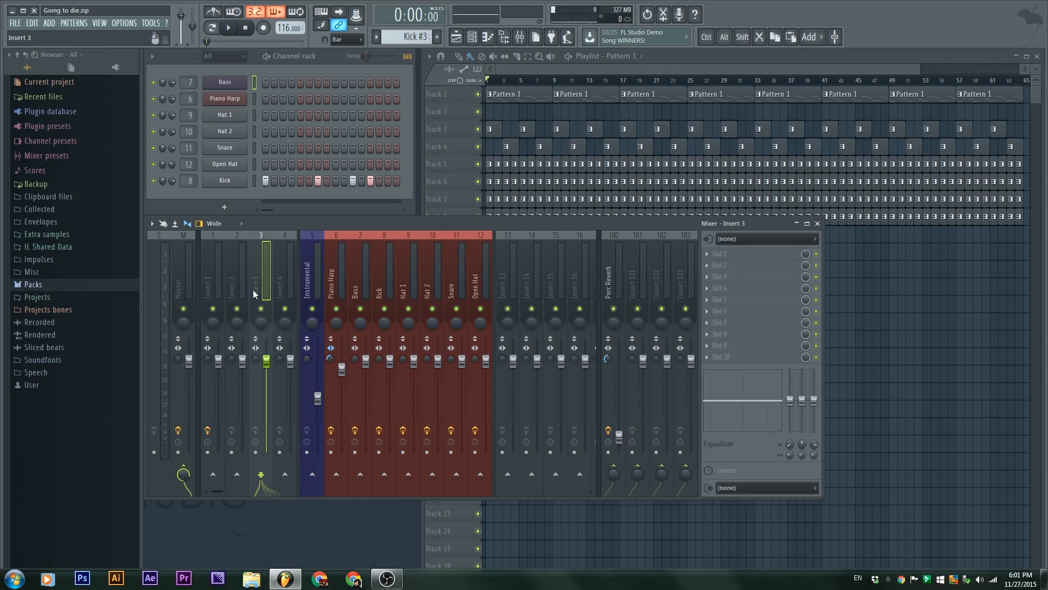
pyautogui.moveTo(267, 279)
pyautogui.mouseDown()
pyautogui.moveTo(220, 279)
pyautogui.moveTo(314, 275)
pyautogui.moveTo(244, 280)
pyautogui.moveTo(260, 283)
pyautogui.mouseUp()
pyautogui.doubleClick(261, 283)
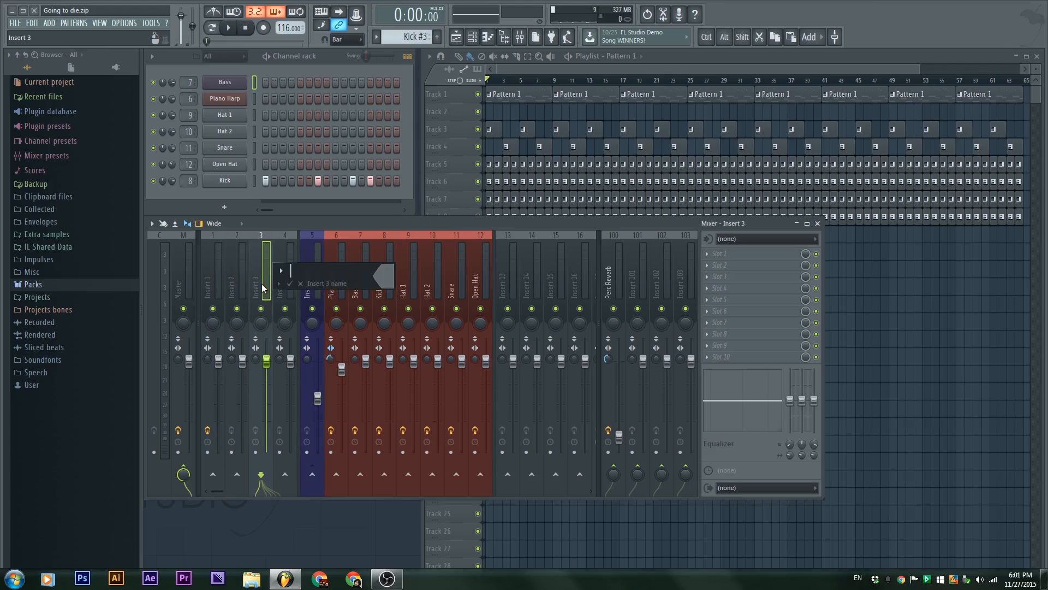
pyautogui.press('shift')
pyautogui.write('Mic')
pyautogui.press('Return')
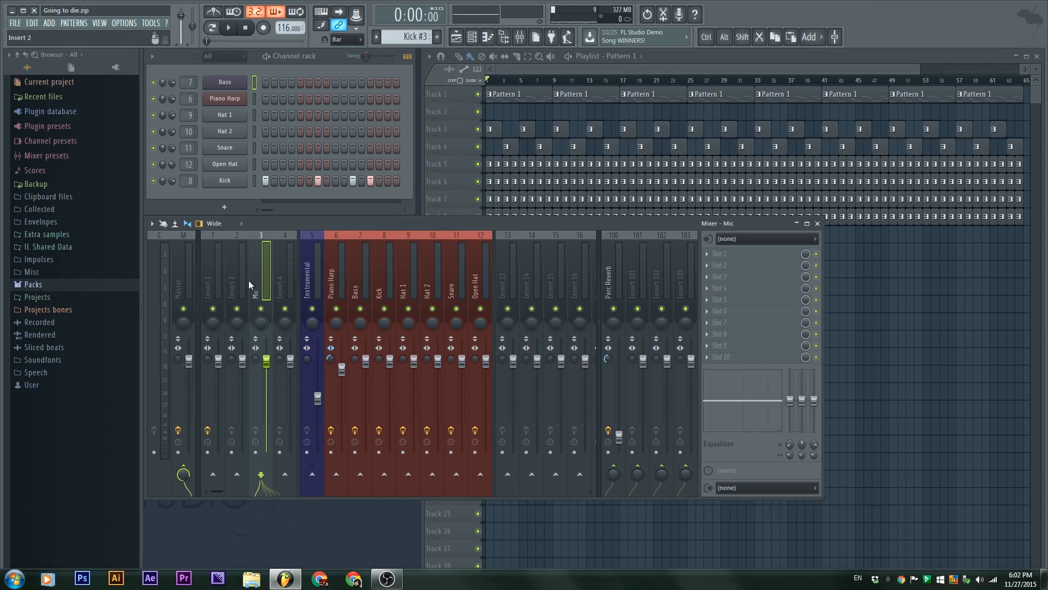
# Step: Assign the microphone icon to the Mic mixer track
pyautogui.middleClick(247, 279)
pyautogui.click(261, 255)
pyautogui.middleClick(261, 257)
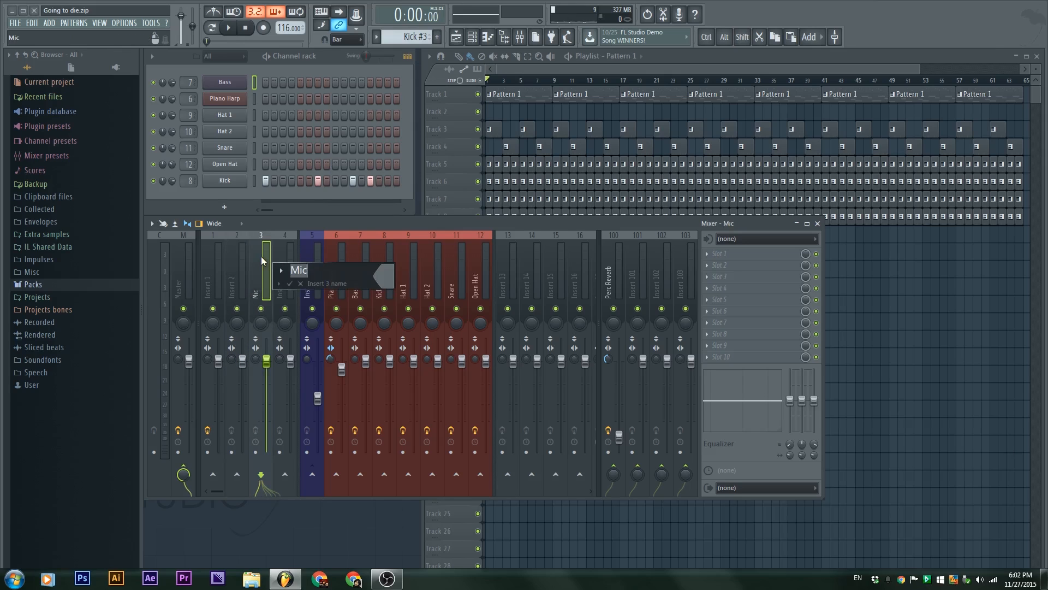
pyautogui.click(281, 270)
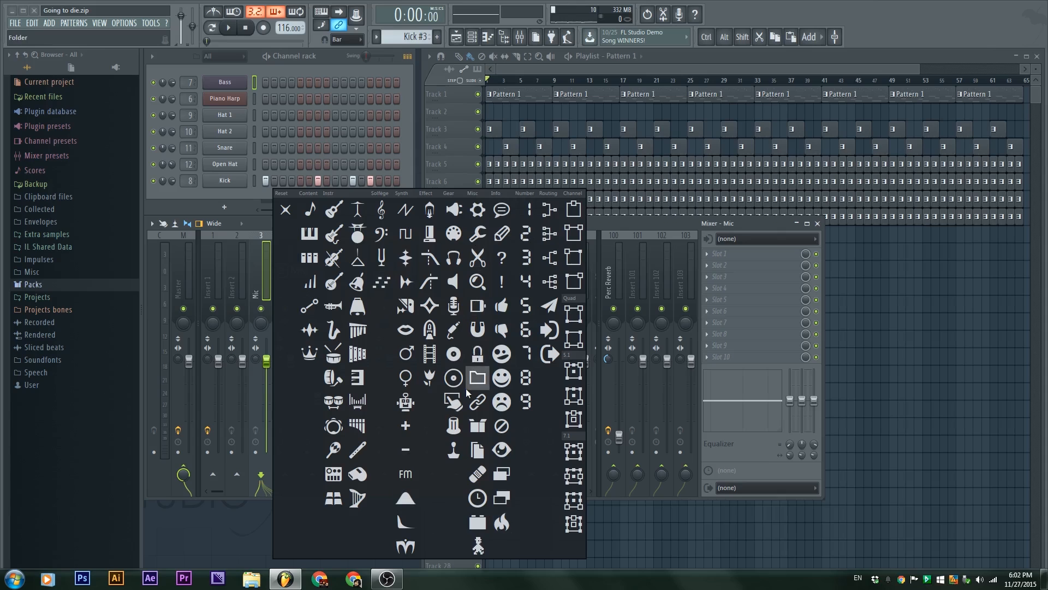
pyautogui.click(453, 314)
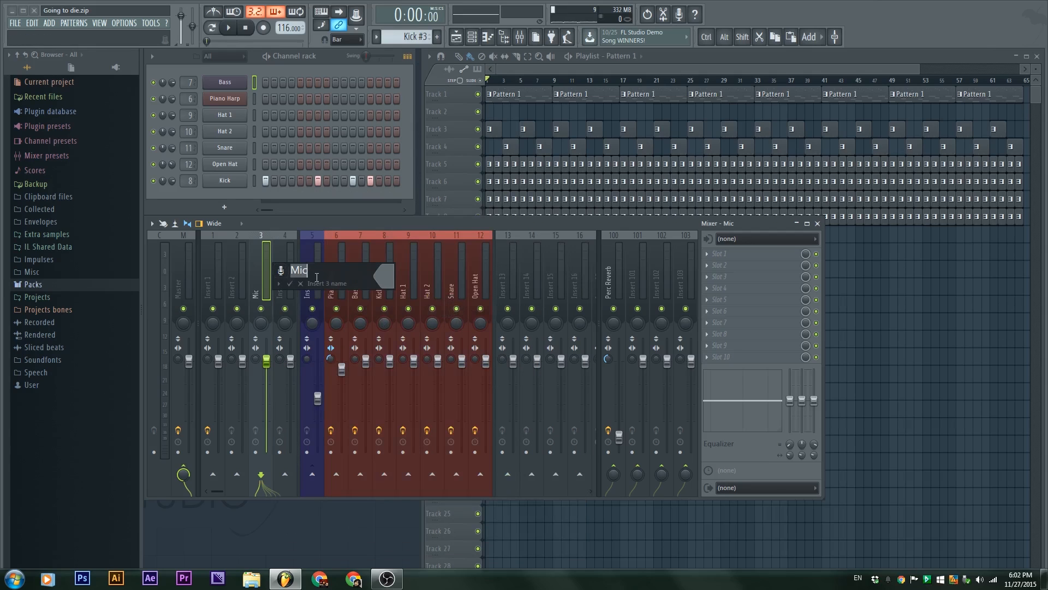
pyautogui.press('Return')
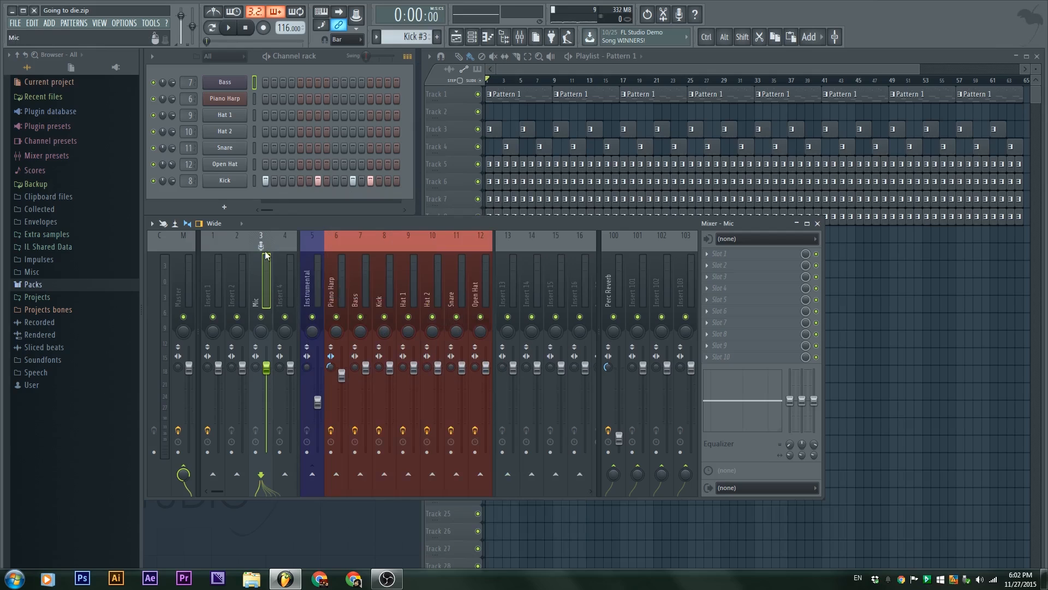
# Step: Try the stereo Scarlett 2i4 USB input on the Mic track, and set its input to mono Scarlett 2i4 USB 1
pyautogui.click(784, 240)
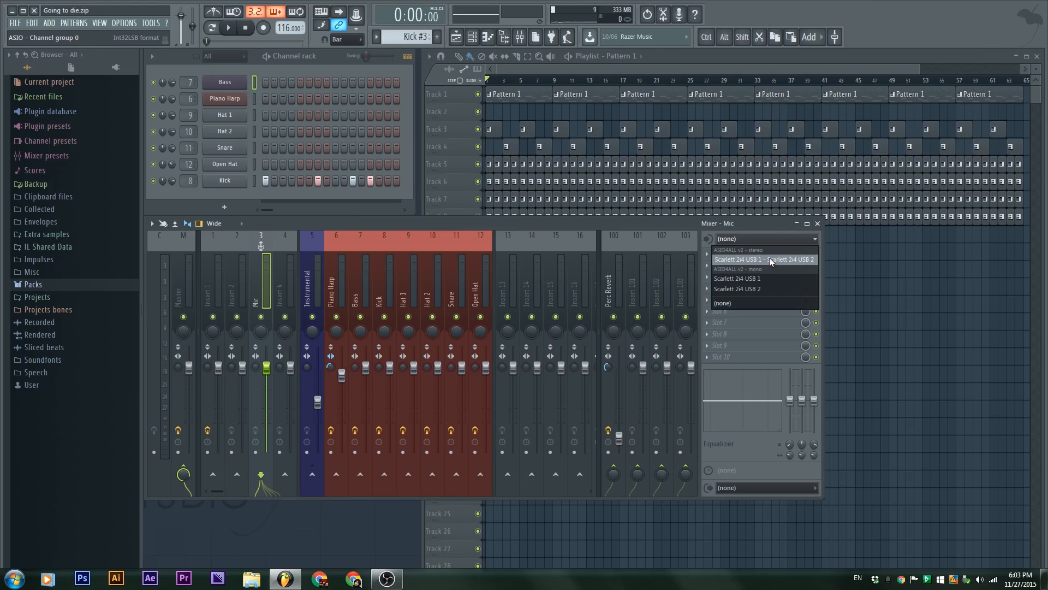
pyautogui.click(770, 259)
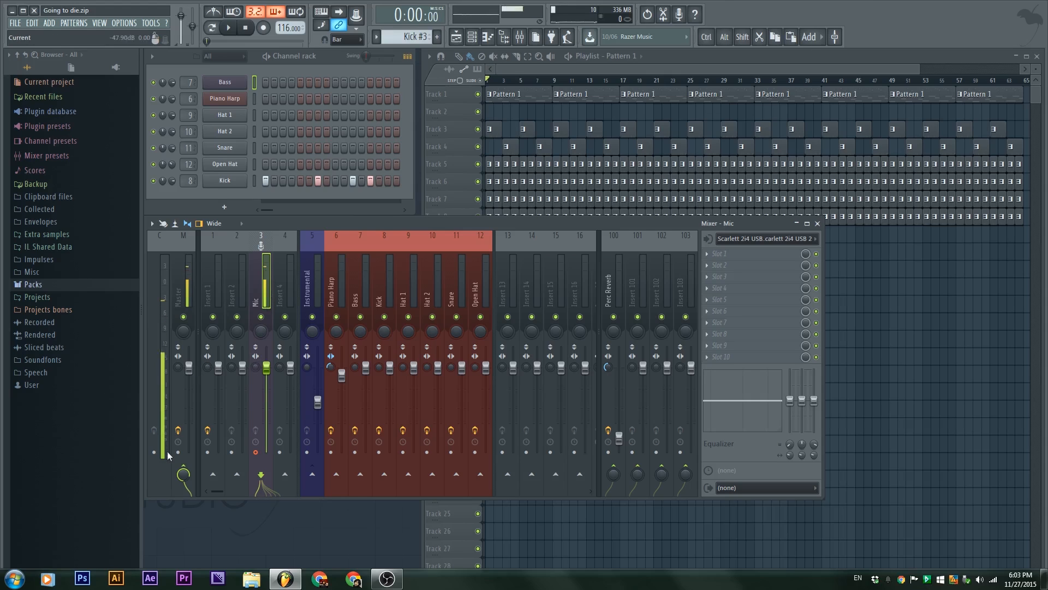
pyautogui.click(783, 243)
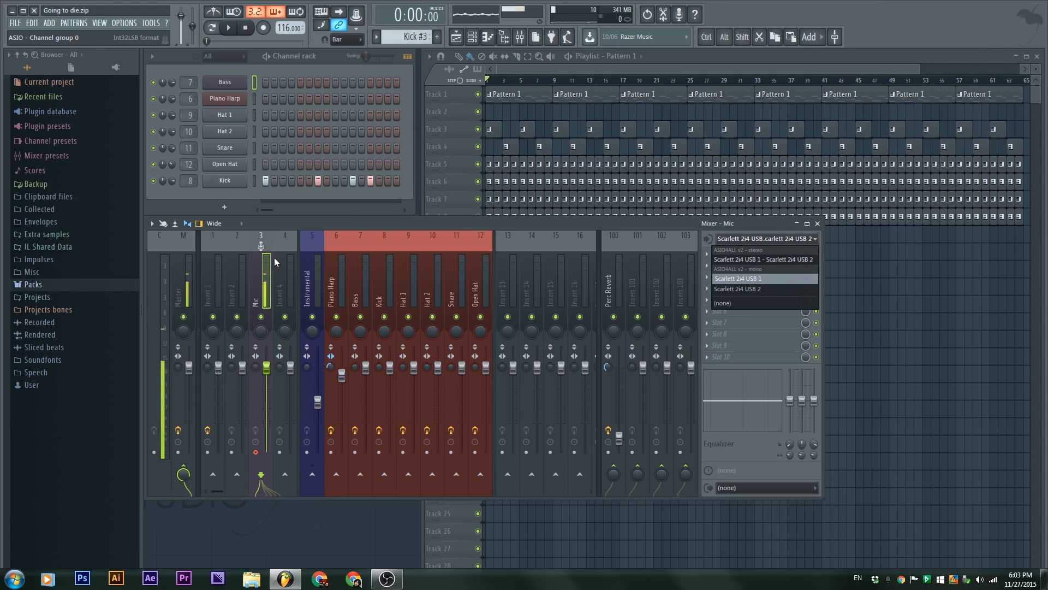
pyautogui.click(761, 280)
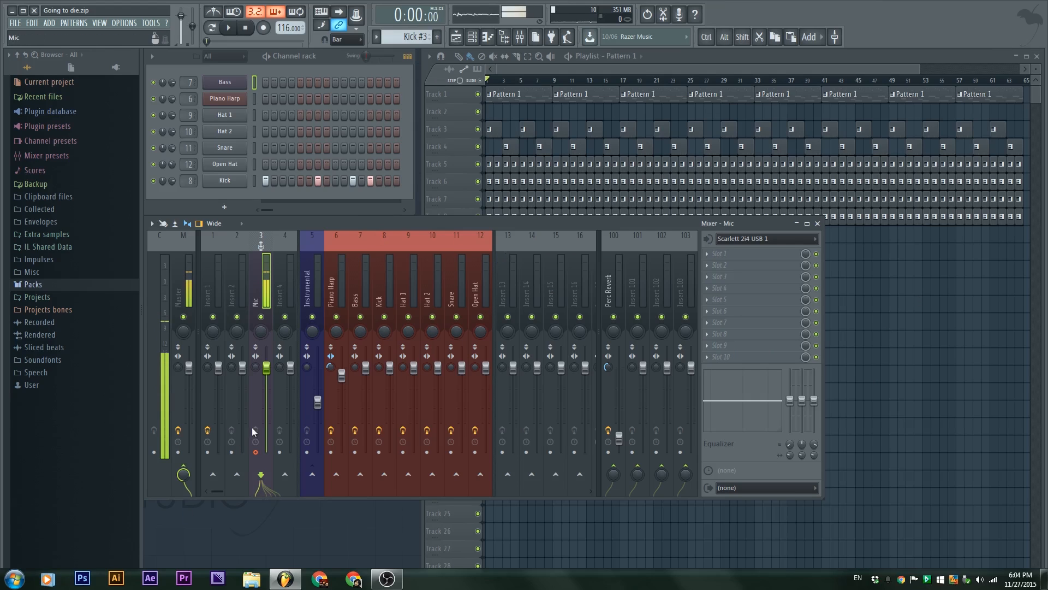
# Step: Check the Mic track's recording file dialog and input list, and rearm the track for disk recording
pyautogui.click(255, 452)
pyautogui.click(255, 452)
pyautogui.rightClick(255, 453)
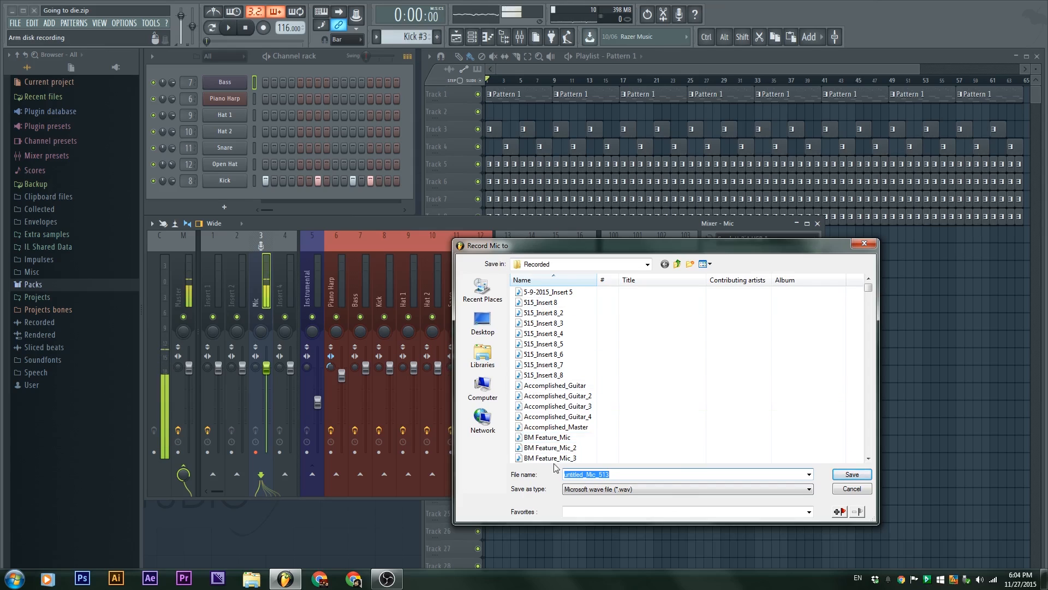
pyautogui.click(851, 490)
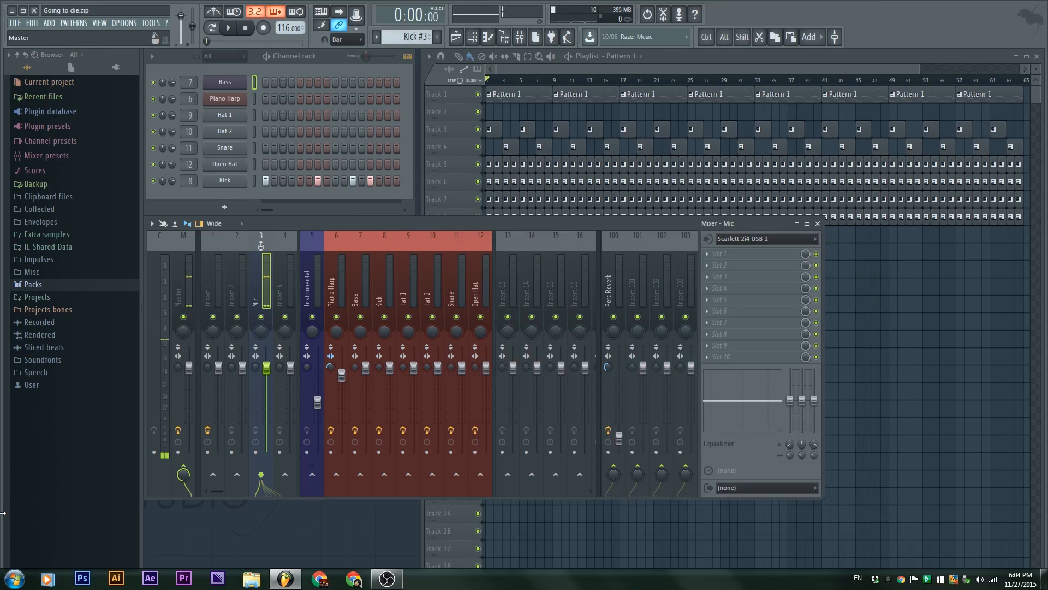
pyautogui.click(255, 452)
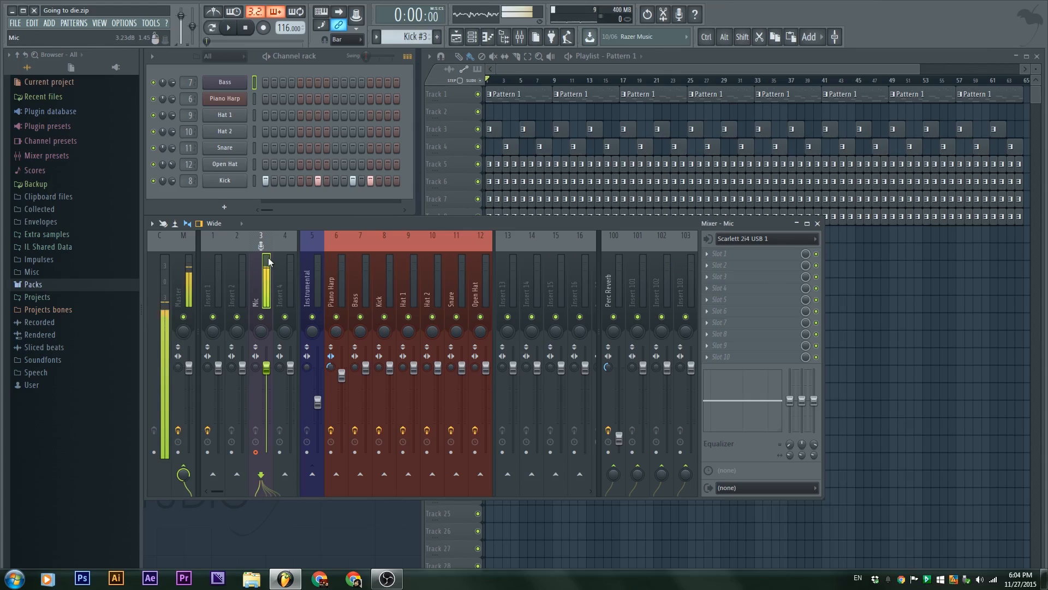
pyautogui.click(761, 238)
pyautogui.click(763, 238)
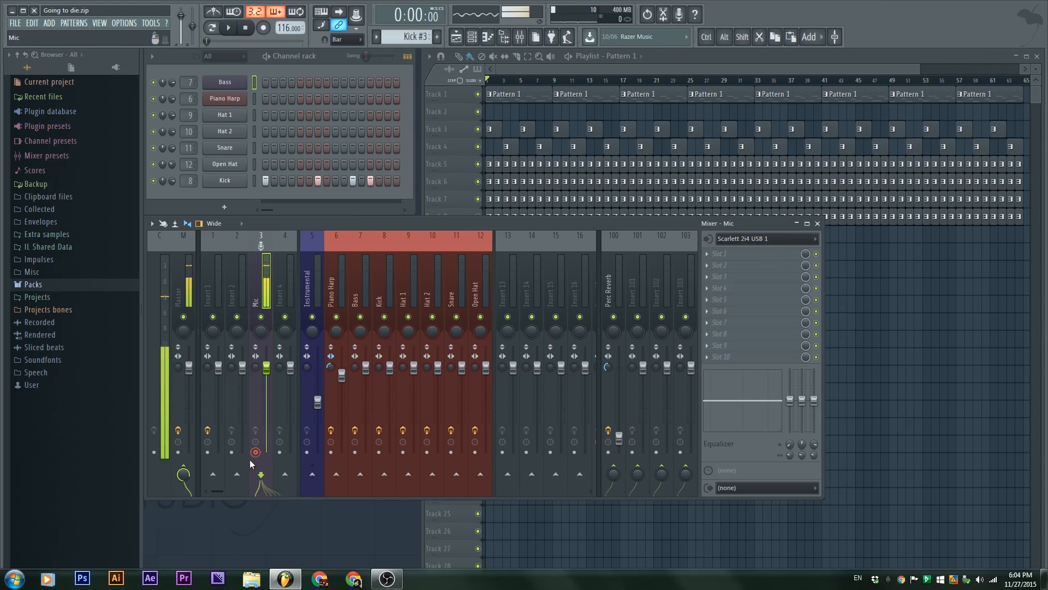
# Step: Disable the Mic track's send to the Master track and enable it again
pyautogui.click(187, 473)
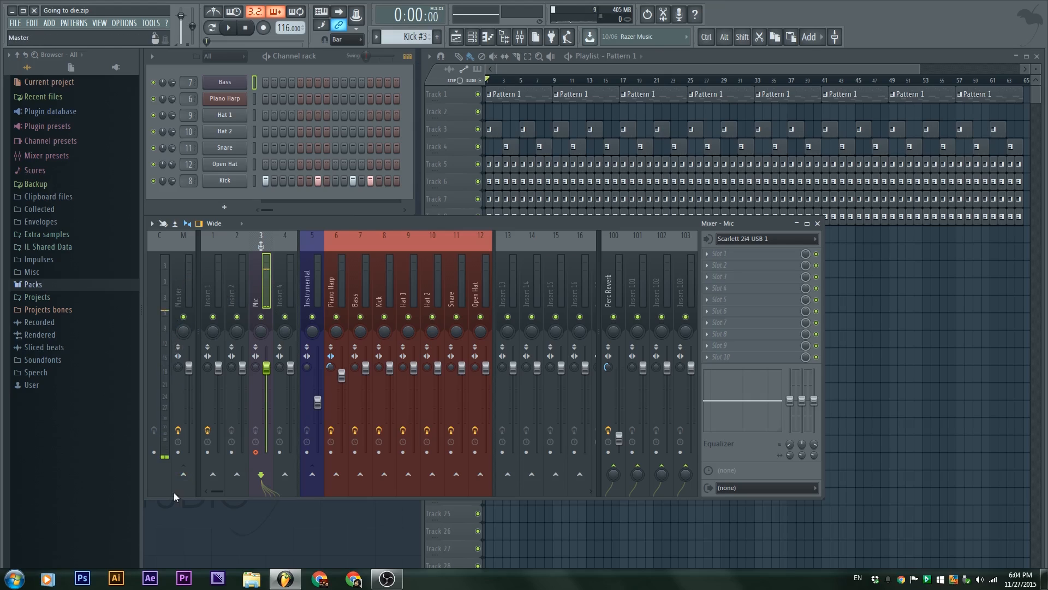
pyautogui.click(184, 474)
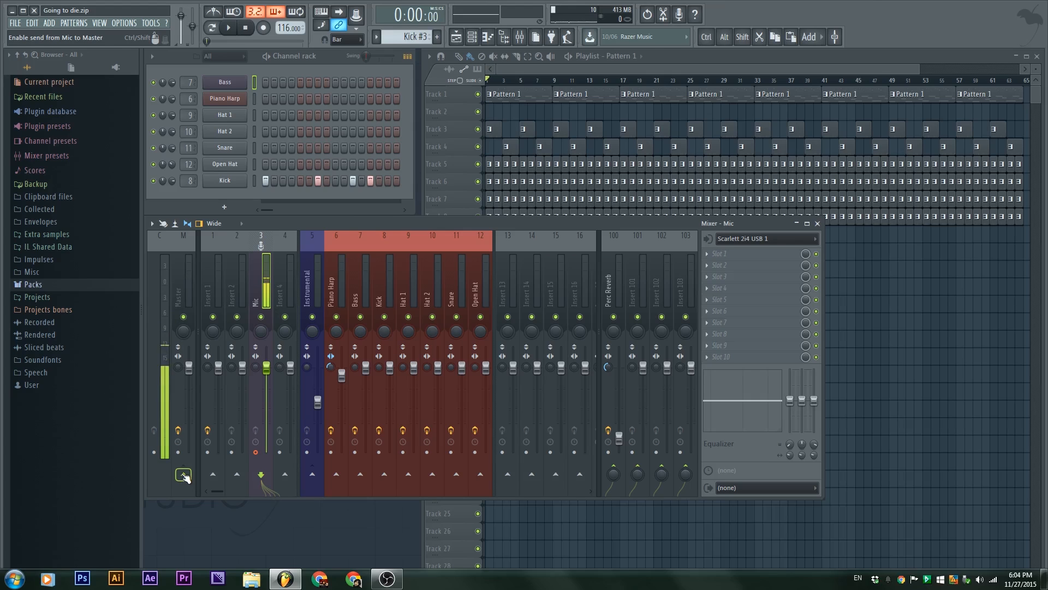
pyautogui.click(184, 474)
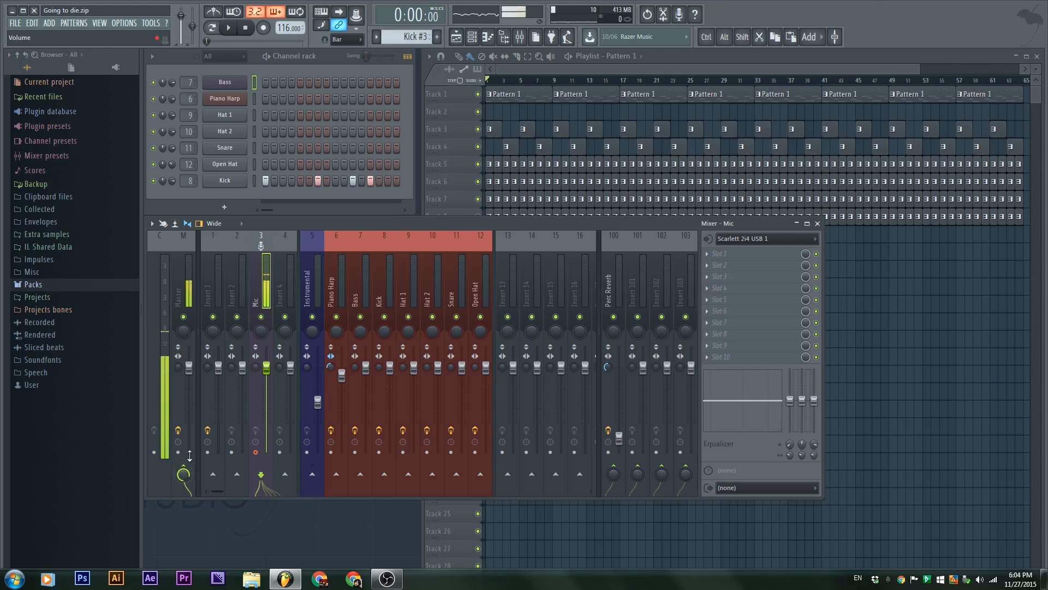
# Step: Check the Edison recorder in the Master track's first effect slot, close it, and reselect the Mic track
pyautogui.click(183, 289)
pyautogui.click(749, 254)
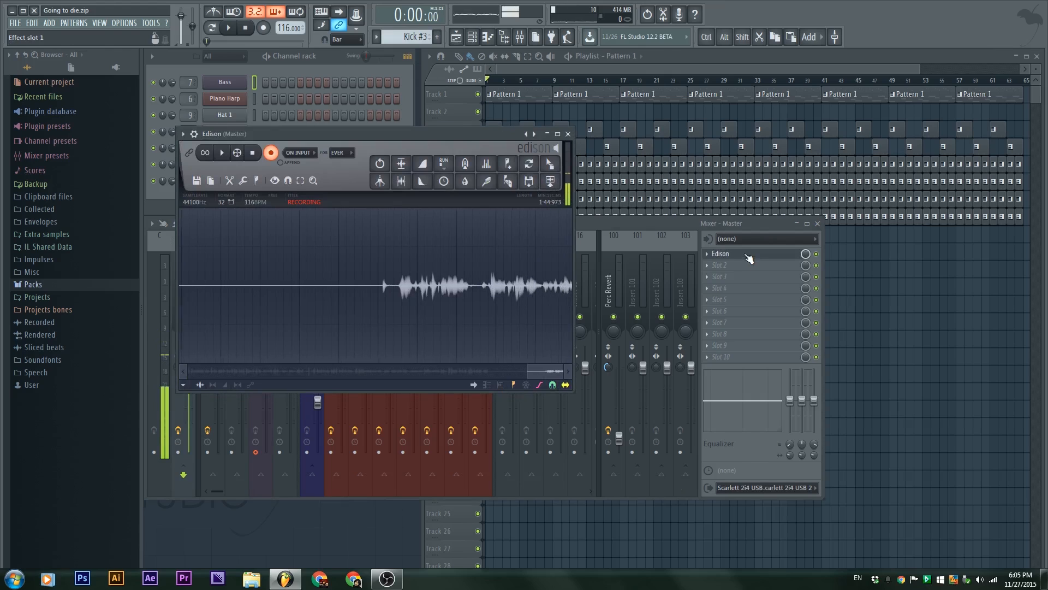
pyautogui.click(749, 254)
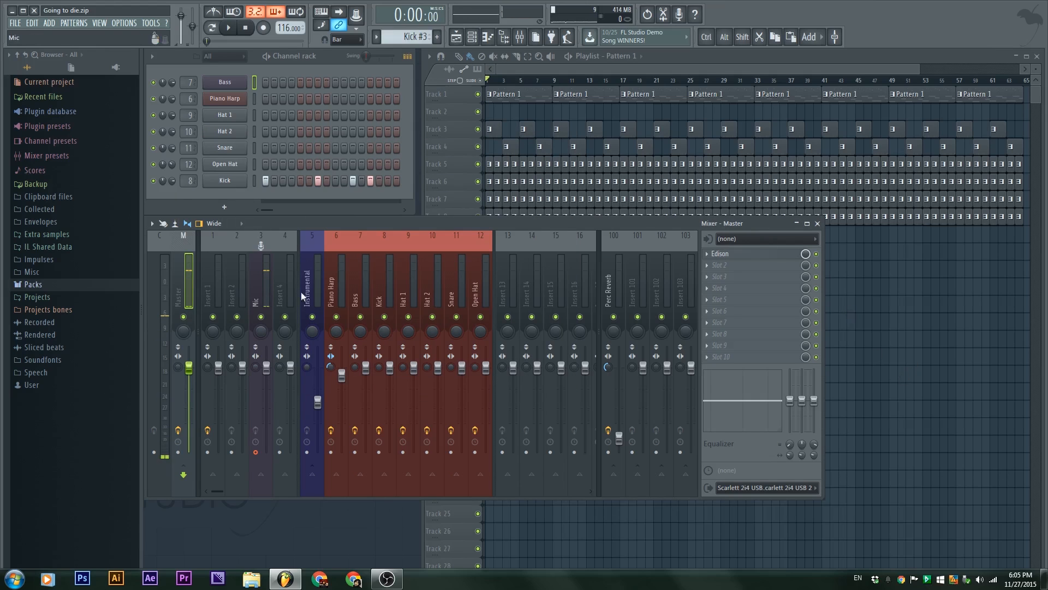
pyautogui.click(261, 275)
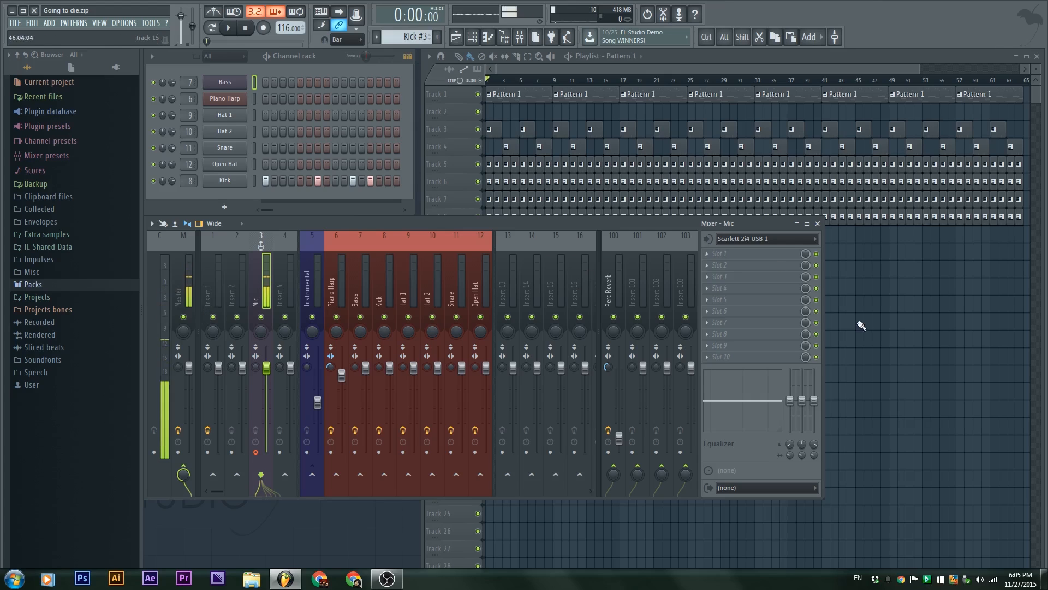
# Step: Bring the playlist to the front and review the recording filter options for automation, notes, audio and clips
pyautogui.rightClick(866, 373)
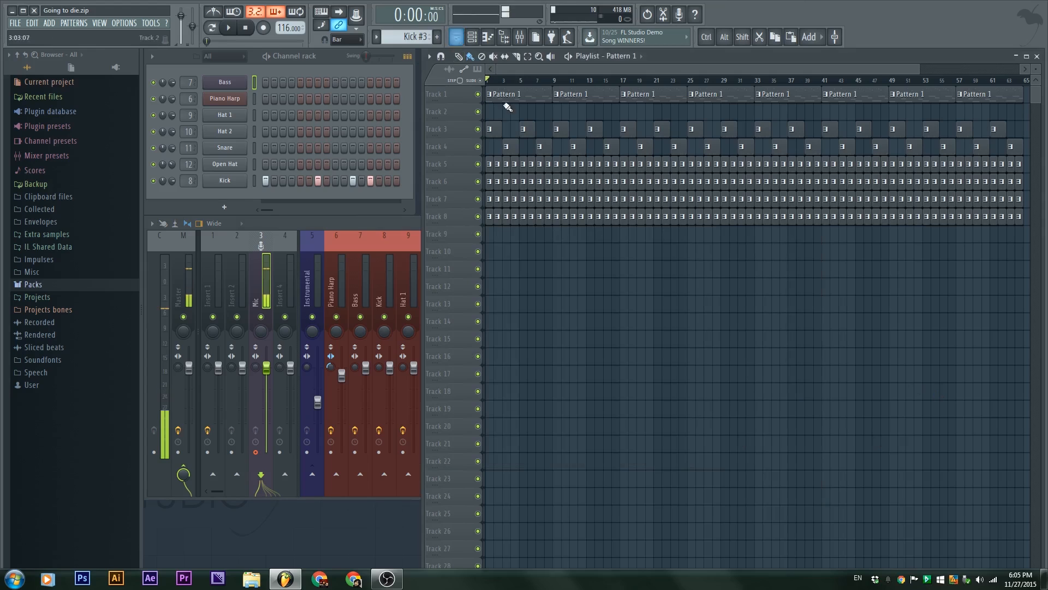
pyautogui.moveTo(512, 83); pyautogui.dragTo(450, 83)
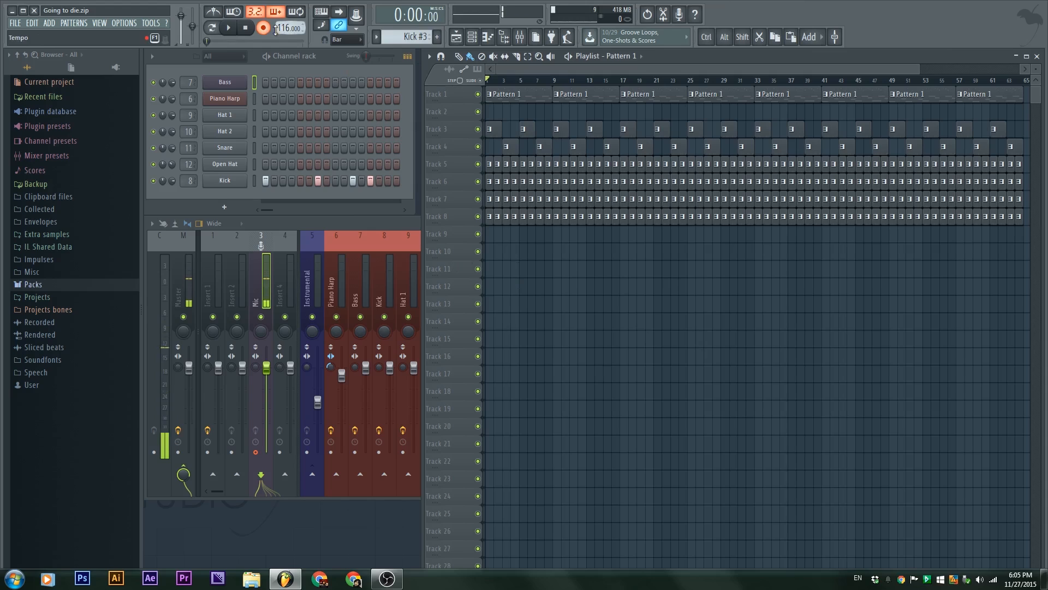
pyautogui.rightClick(264, 28)
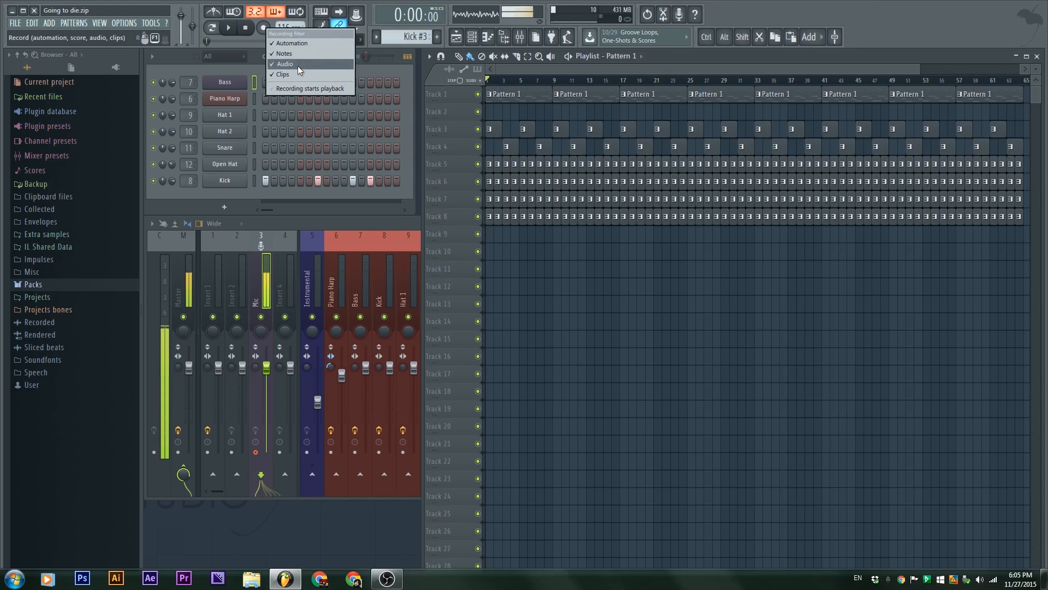
pyautogui.click(829, 459)
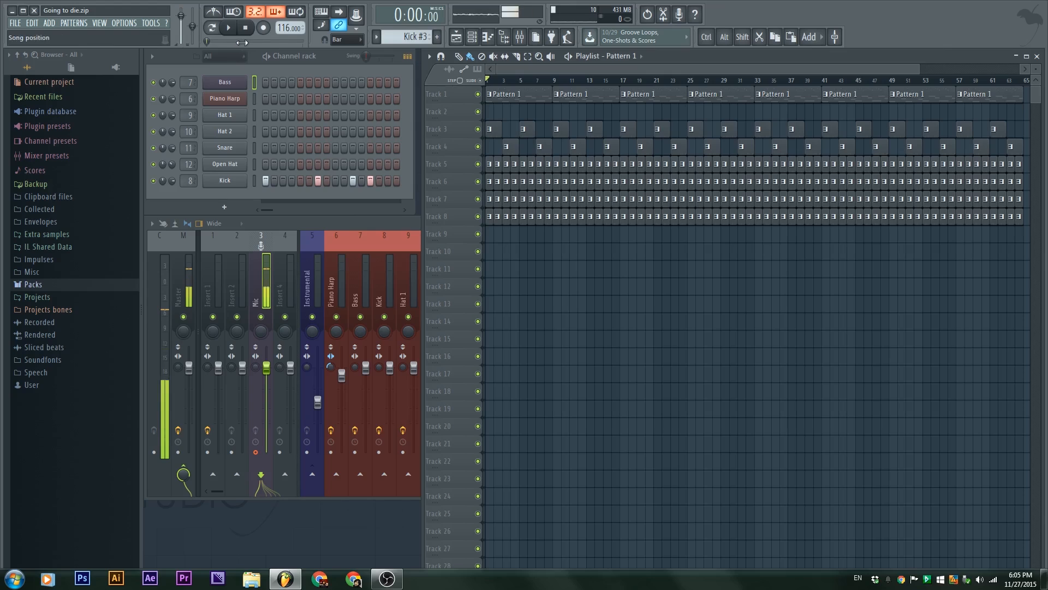
pyautogui.rightClick(264, 27)
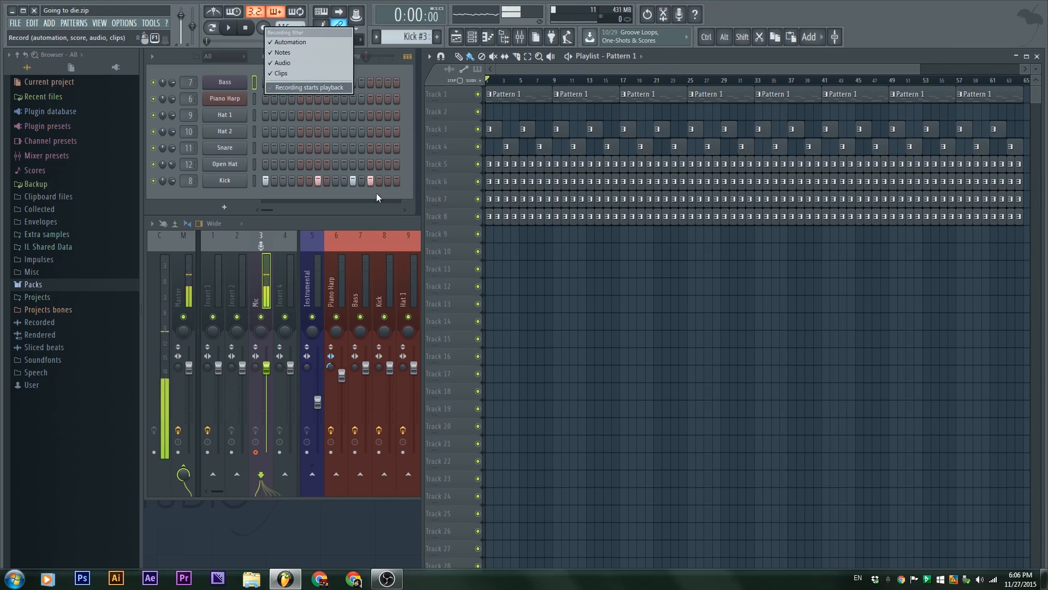
pyautogui.click(638, 351)
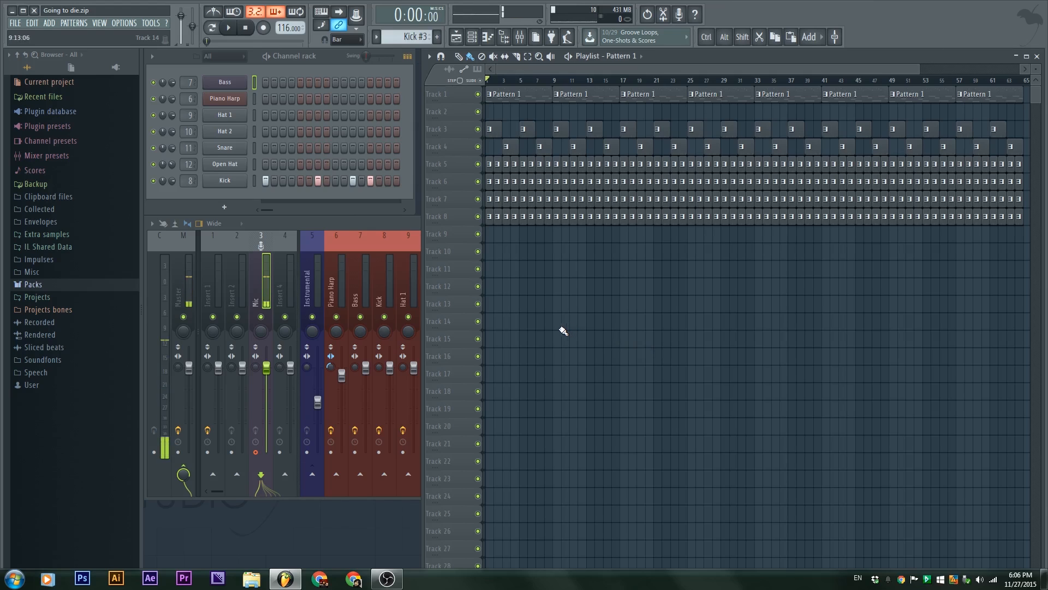
# Step: Turn on the metronome and check its sound options, leaving recording disarmed
pyautogui.moveTo(519, 81)
pyautogui.mouseDown()
pyautogui.moveTo(568, 80)
pyautogui.moveTo(472, 81)
pyautogui.moveTo(553, 82)
pyautogui.moveTo(477, 95)
pyautogui.mouseUp()
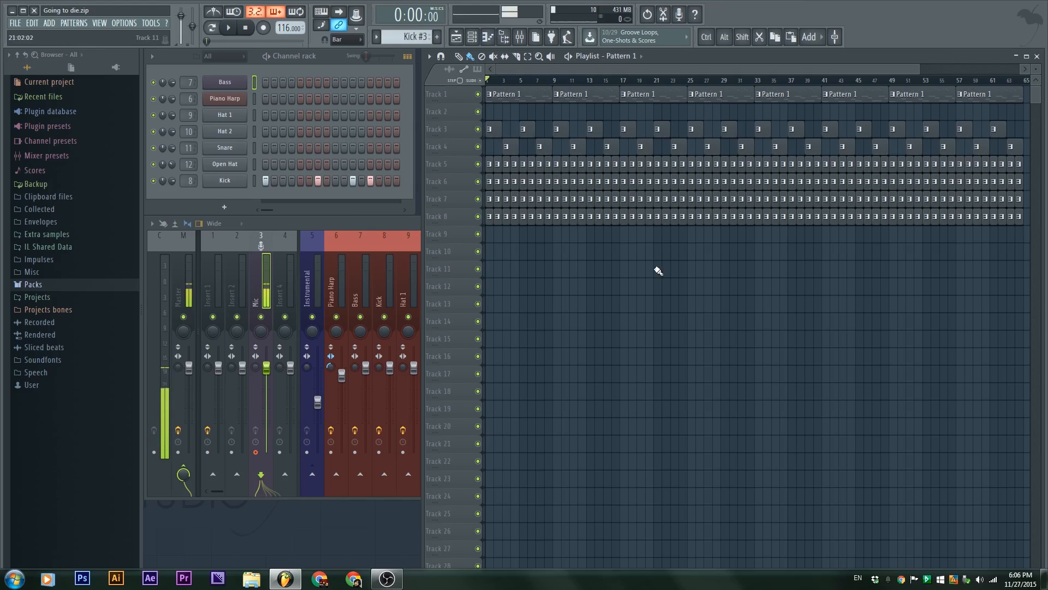
pyautogui.click(263, 27)
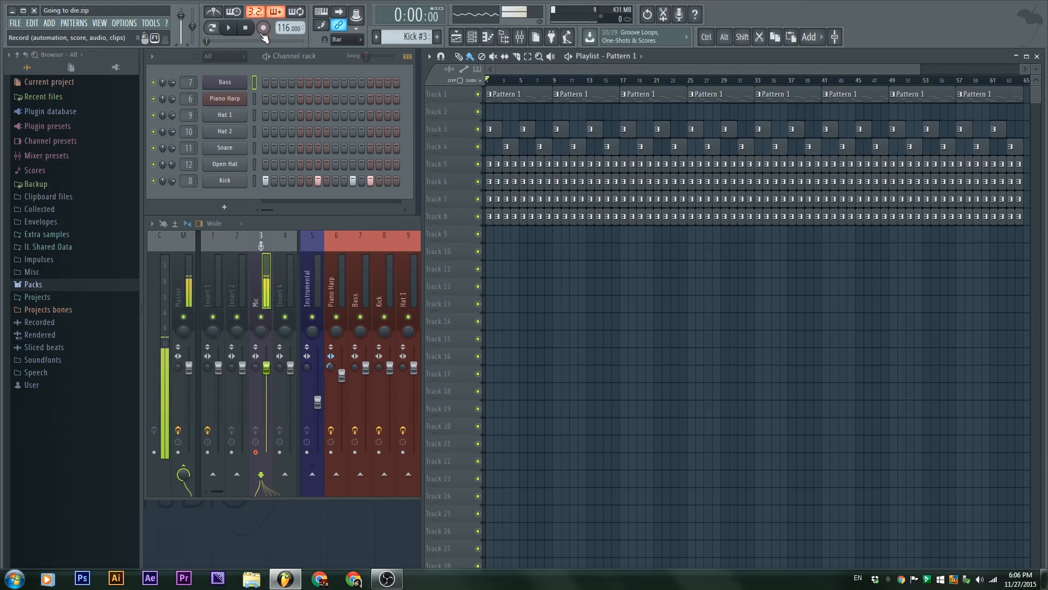
pyautogui.rightClick(214, 15)
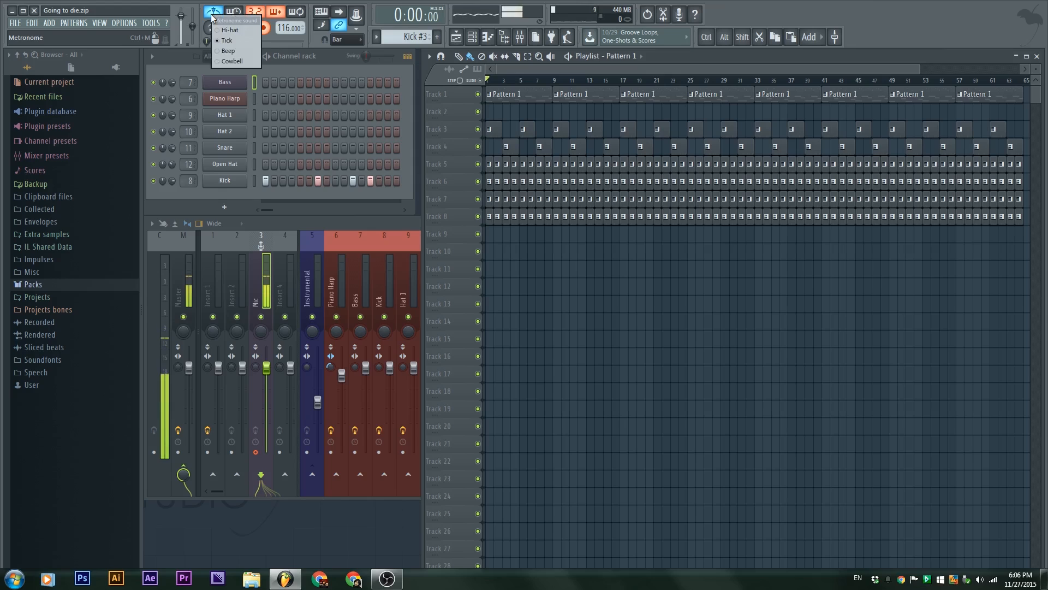
pyautogui.click(266, 29)
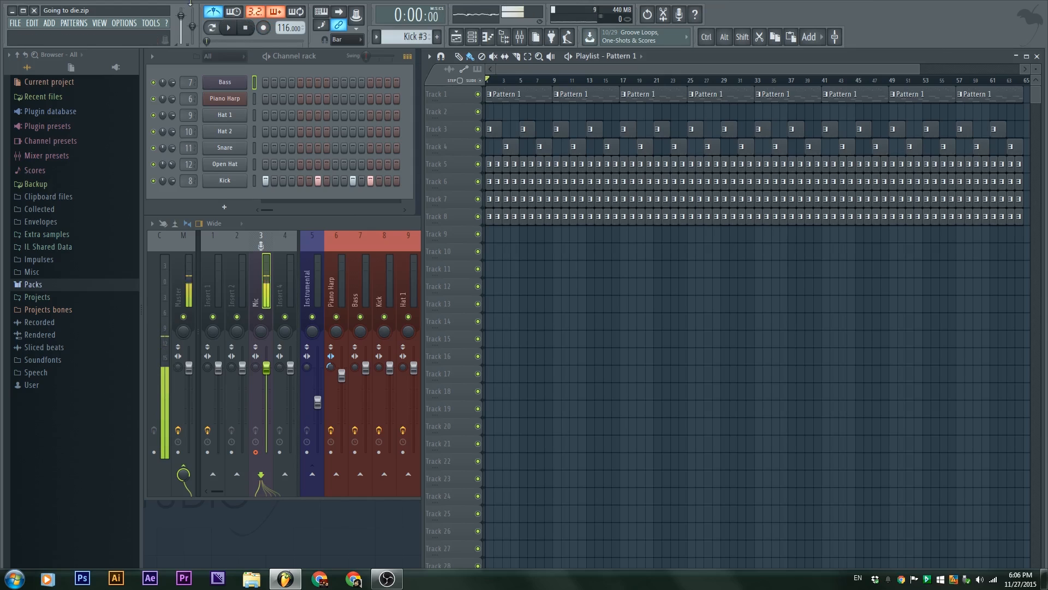
pyautogui.rightClick(214, 14)
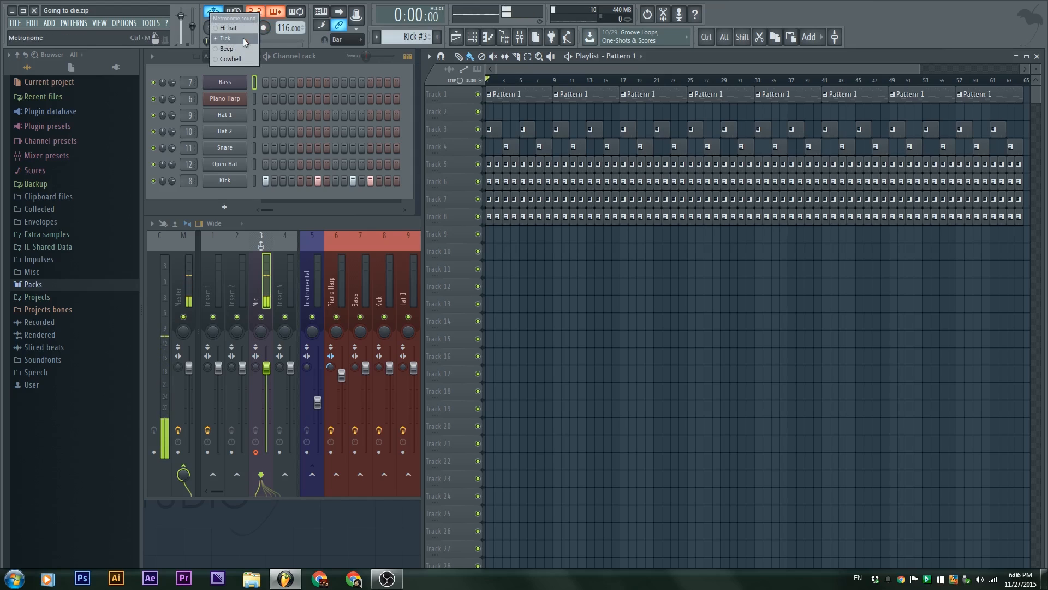
pyautogui.click(241, 45)
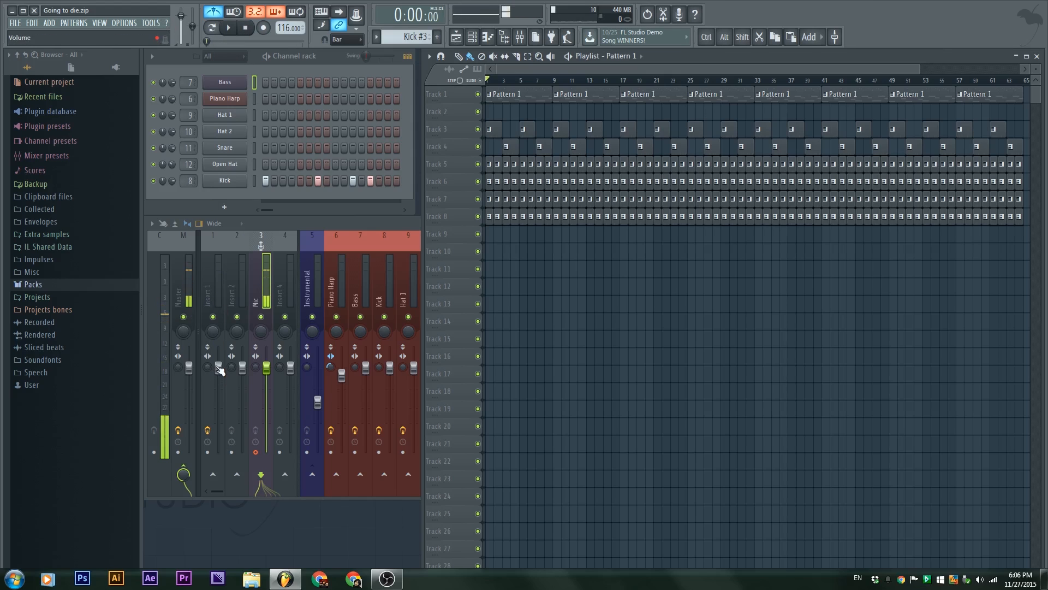
# Step: Look through the settings pages for the preview mixer track in the audio settings, and close the settings
pyautogui.press('F10')
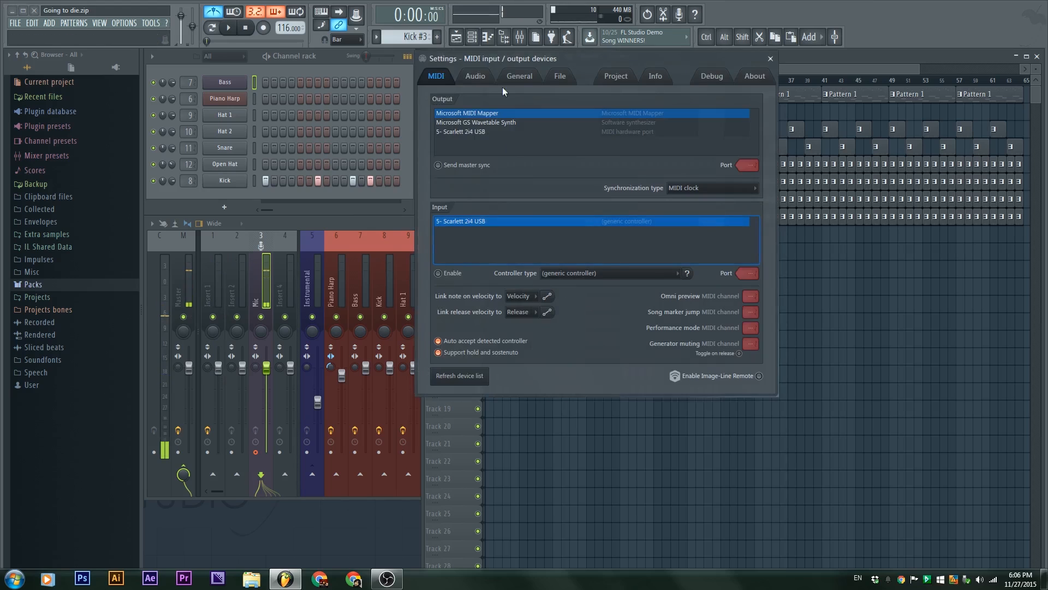
pyautogui.click(483, 80)
pyautogui.click(516, 79)
pyautogui.click(568, 80)
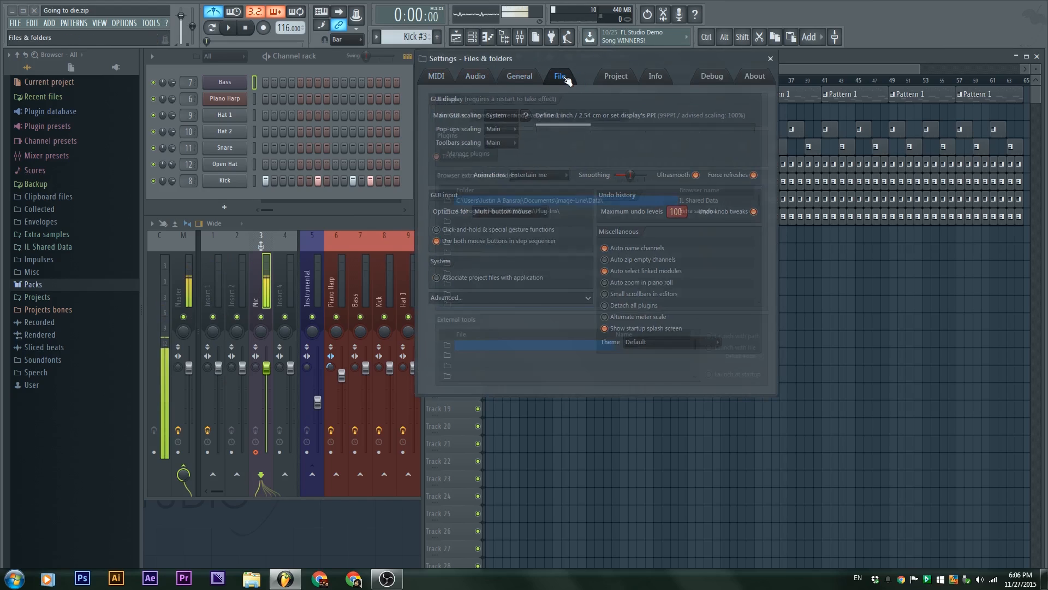
pyautogui.click(475, 76)
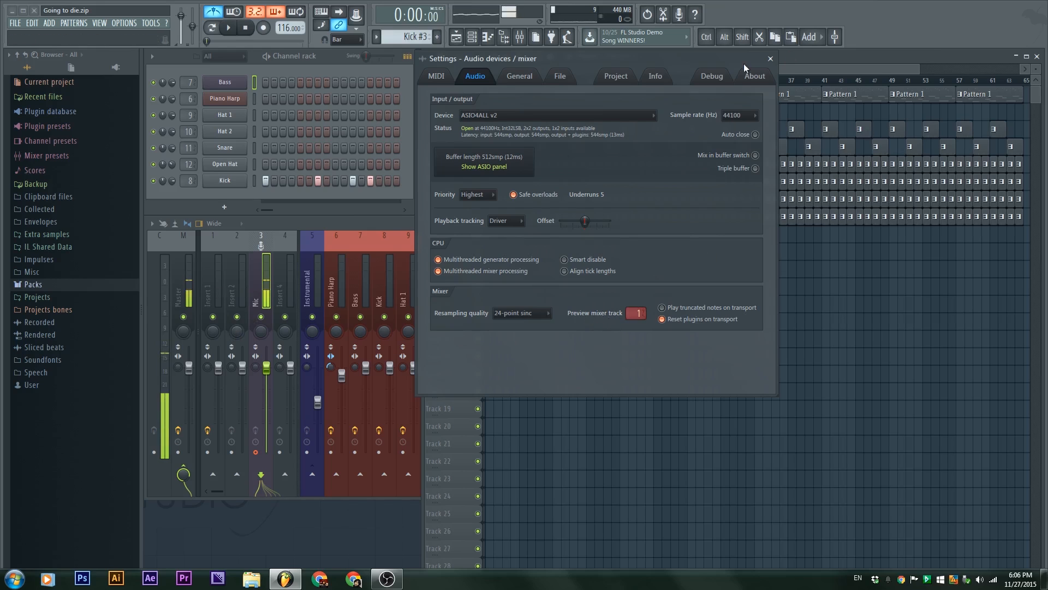
pyautogui.click(770, 58)
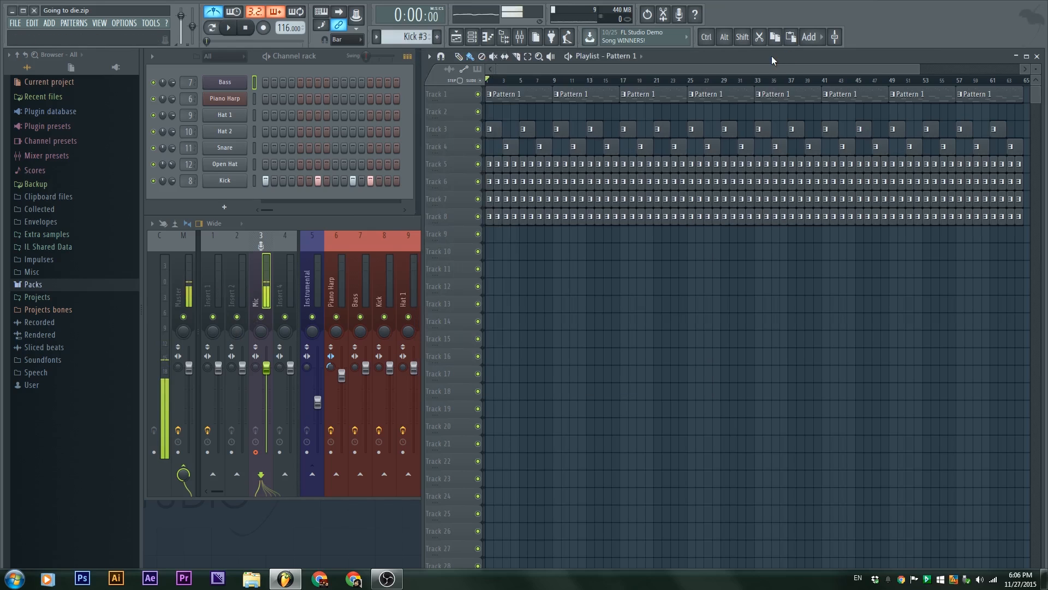
# Step: Solo empty playlist Track 12, lower the Insert 1 mixer volume while the metronome plays, and unsolo the track
pyautogui.rightClick(478, 286)
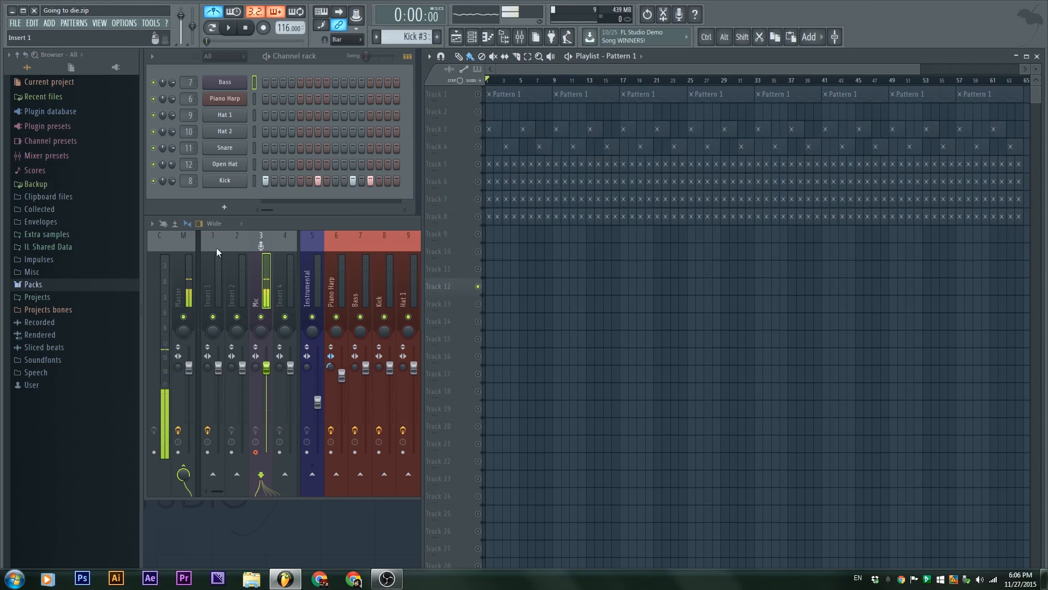
pyautogui.press('space')
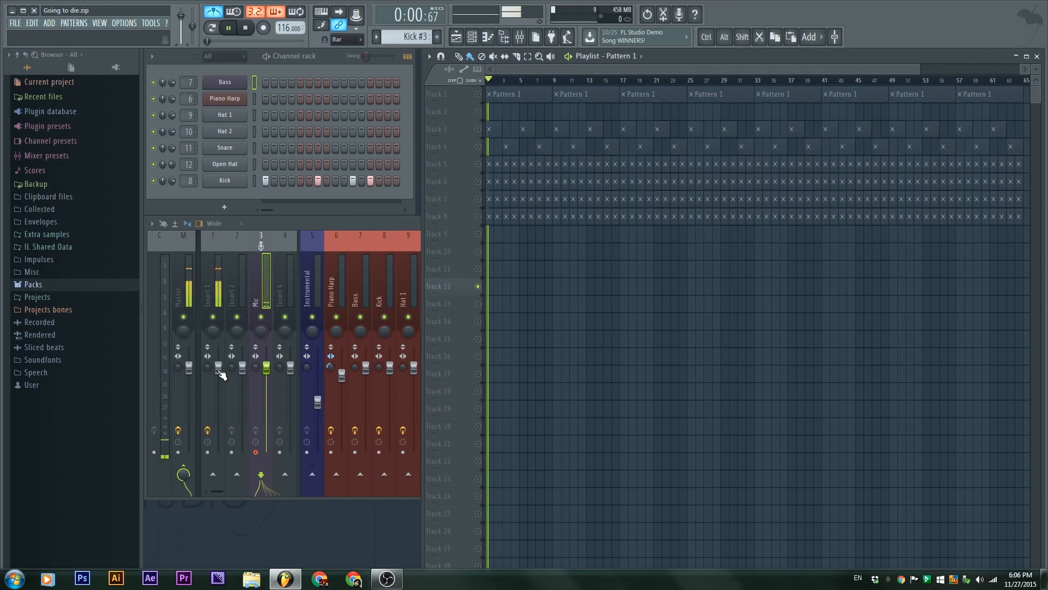
pyautogui.press('space')
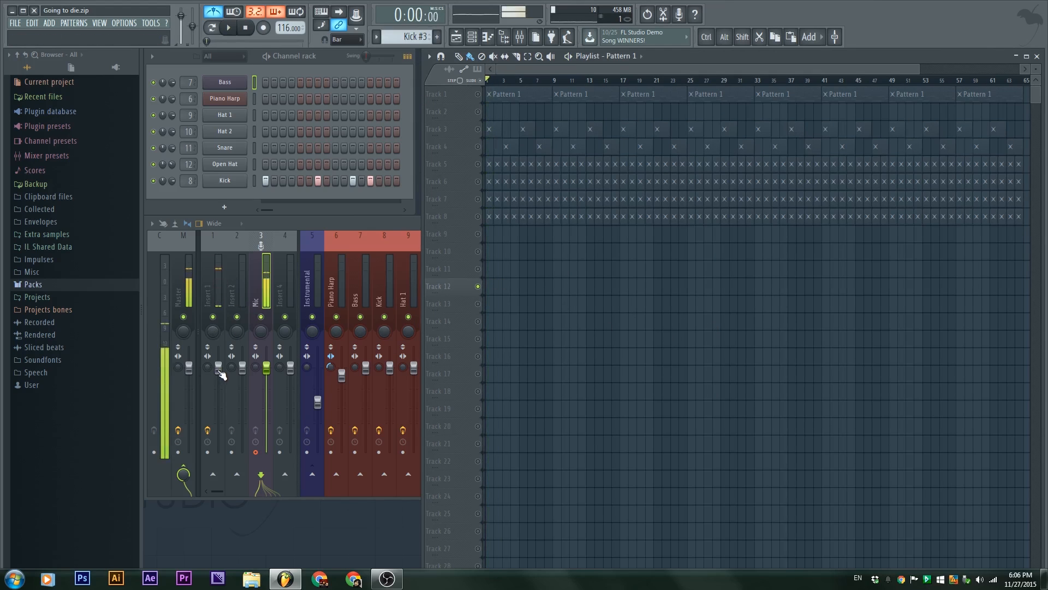
pyautogui.press('space')
pyautogui.moveTo(219, 371); pyautogui.dragTo(220, 416)
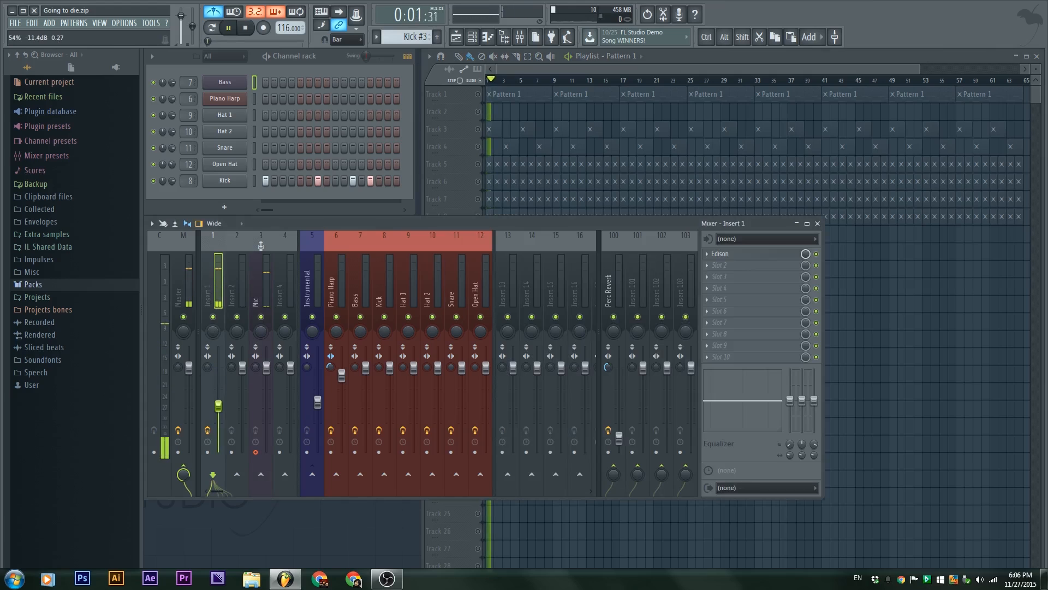
pyautogui.press('F5')
pyautogui.press('space')
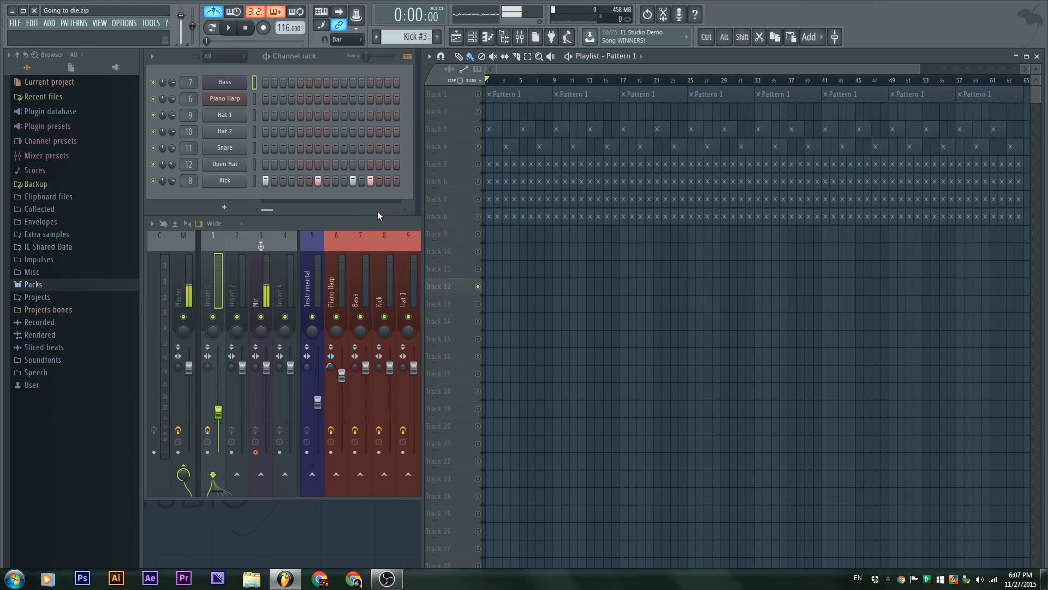
pyautogui.rightClick(477, 293)
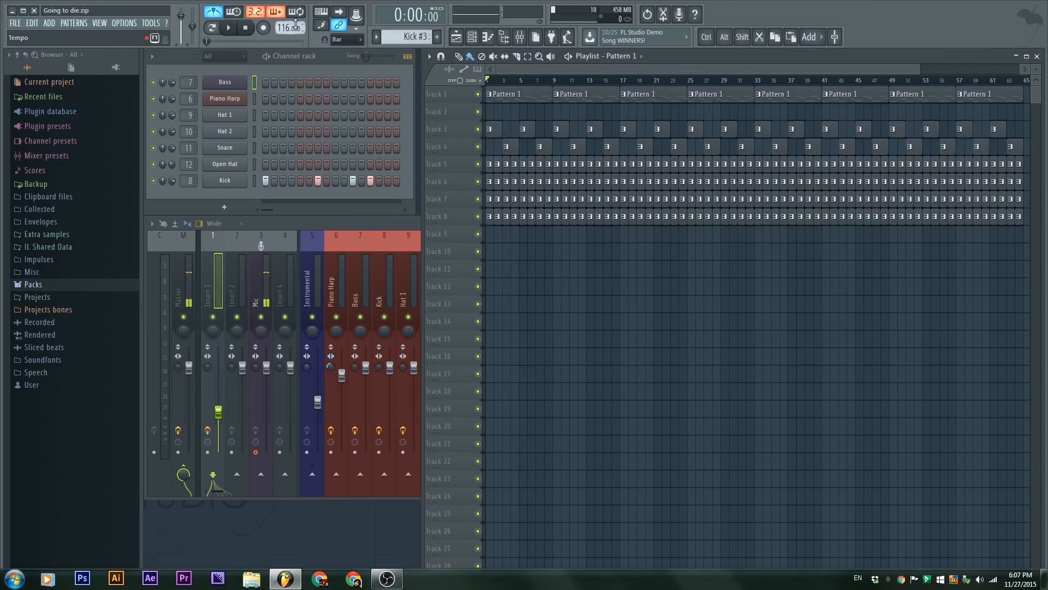
# Step: Lower the Insert 1 volume slightly more and record the microphone into the playlist starting at bar 9
pyautogui.click(264, 27)
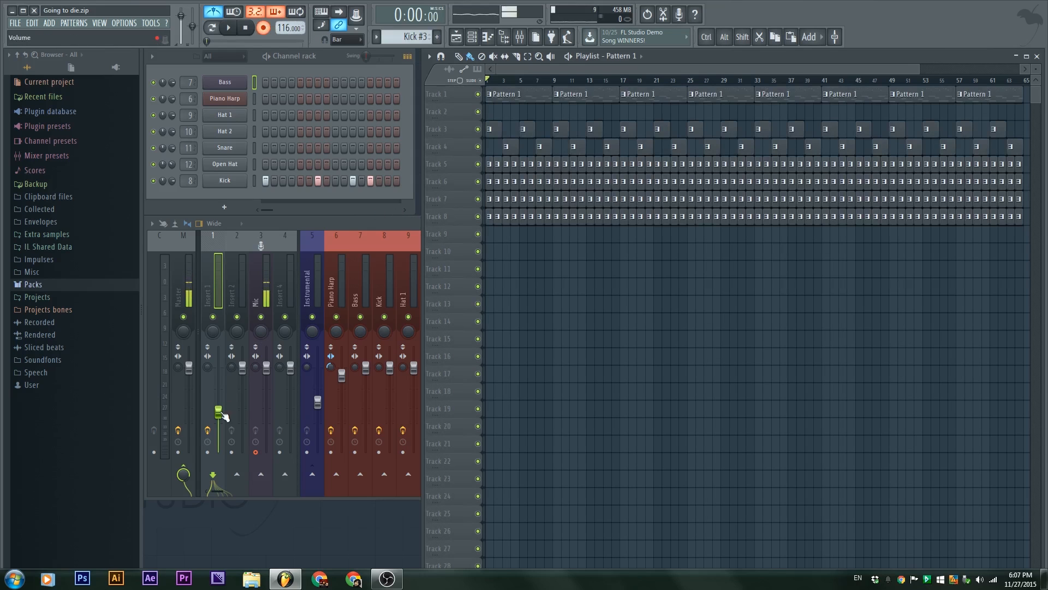
pyautogui.moveTo(224, 416); pyautogui.dragTo(224, 423)
pyautogui.click(675, 172)
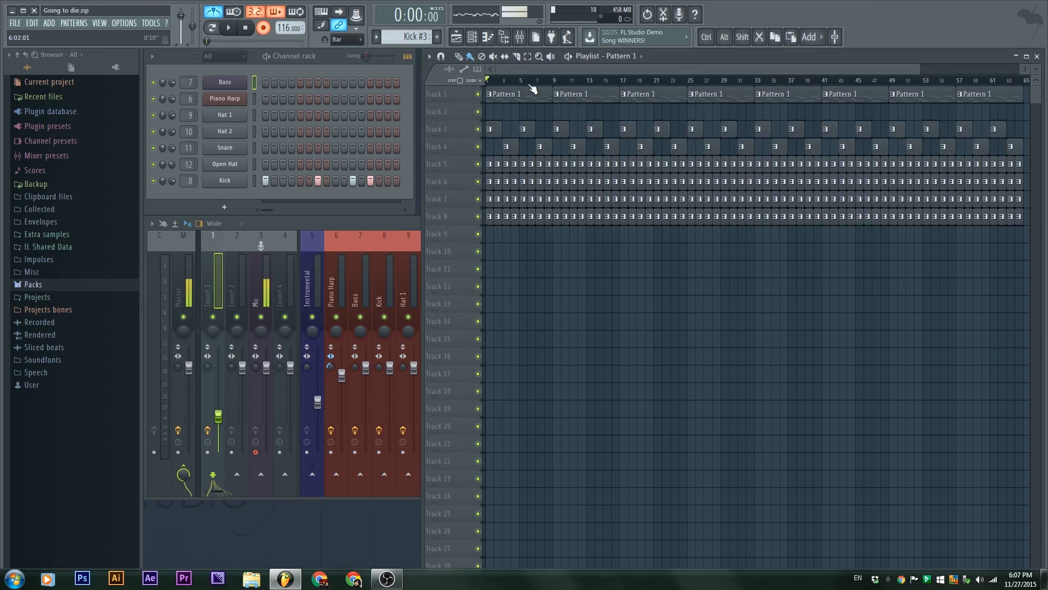
pyautogui.click(553, 83)
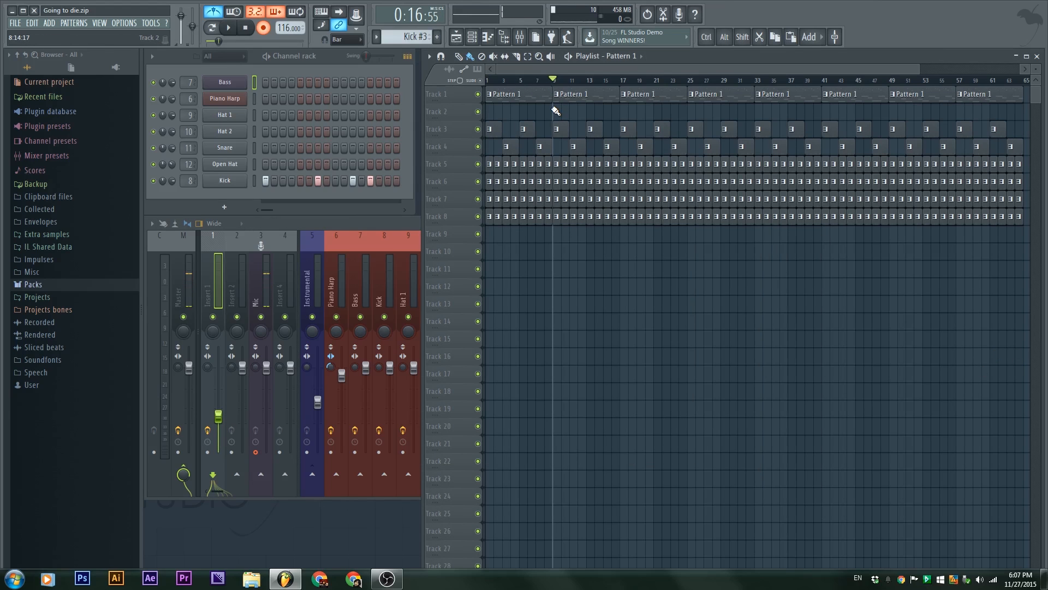
pyautogui.press('space')
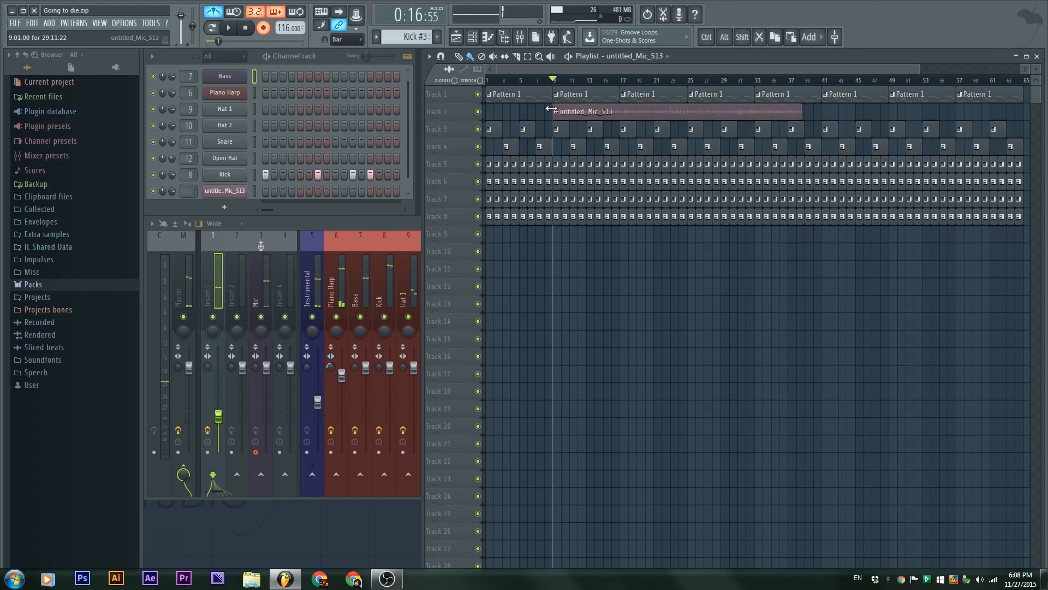
# Step: Open the channel settings of the recorded Mic clip on playlist Track 2 and link it to free mixer track 2
pyautogui.scroll(2, 608, 222)
pyautogui.scroll(2, 627, 373)
pyautogui.scroll(2, 627, 372)
pyautogui.scroll(6, 617, 164)
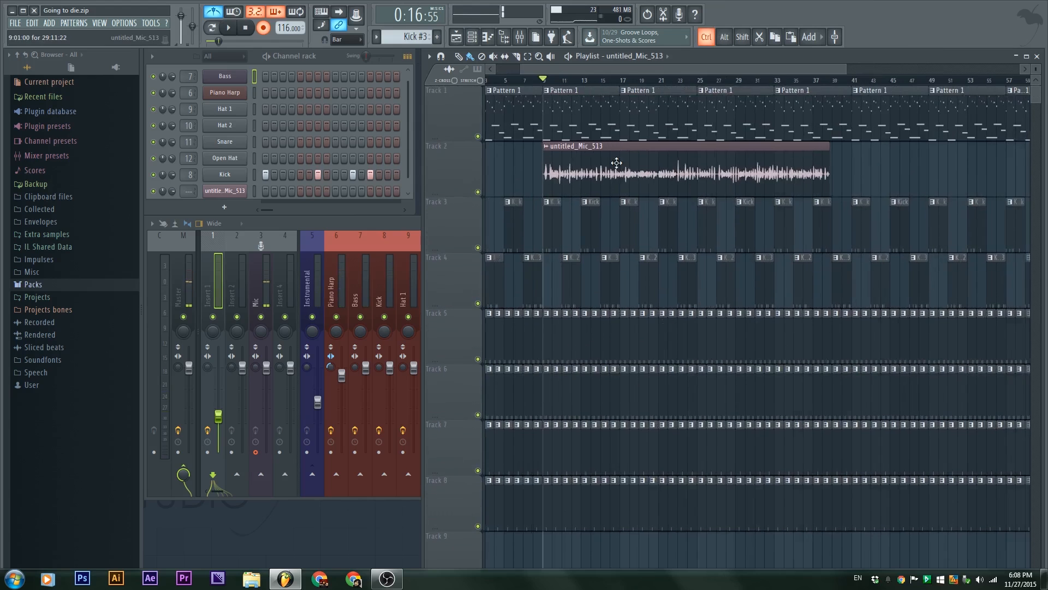
pyautogui.scroll(-2, 568, 160)
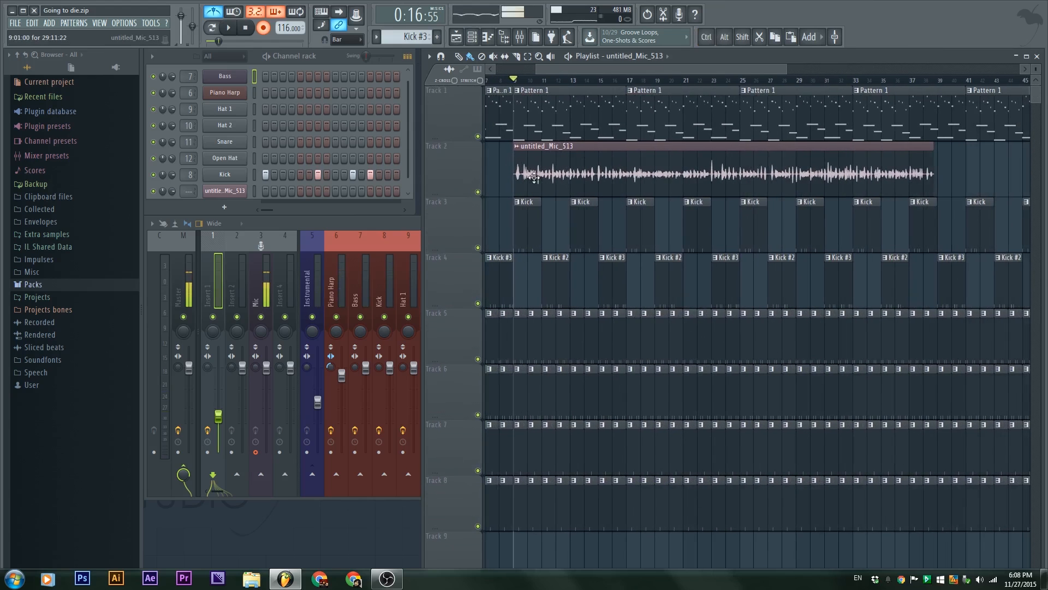
pyautogui.scroll(2, 534, 176)
pyautogui.scroll(-5, 640, 175)
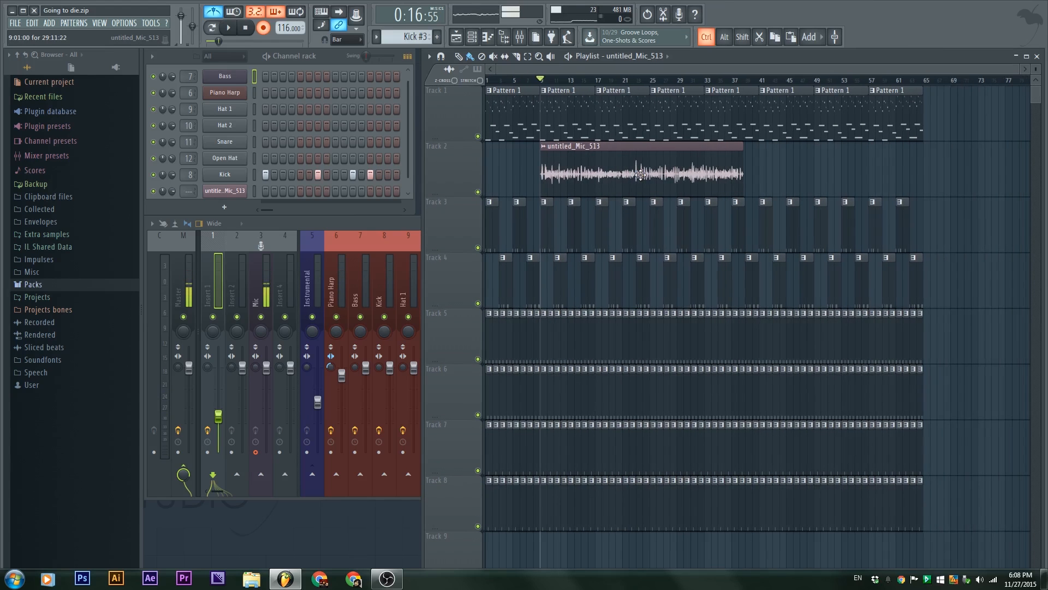
pyautogui.doubleClick(640, 175)
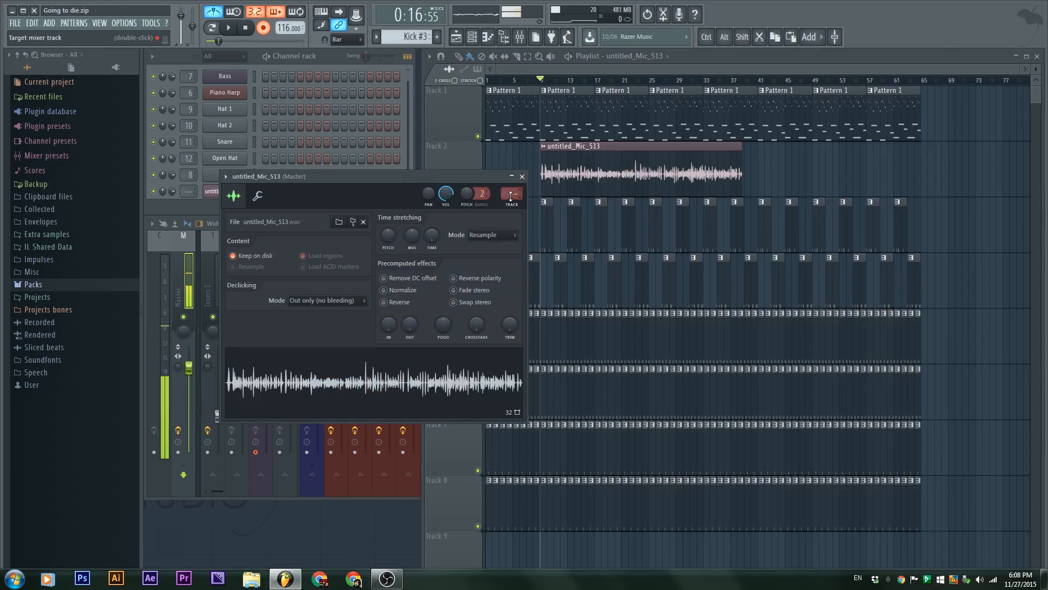
pyautogui.hotkey('ctrl', 'l')
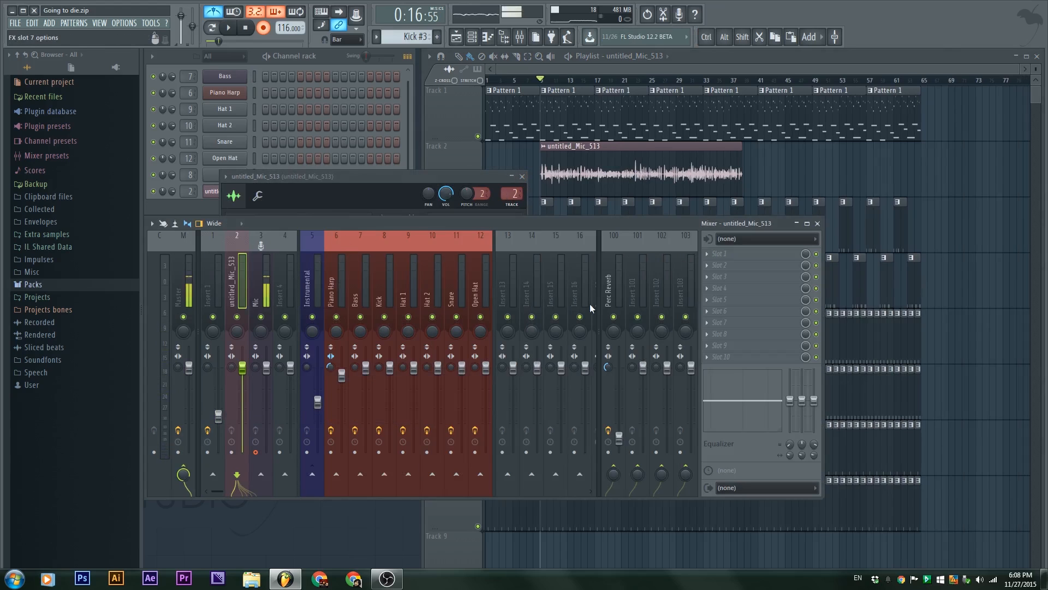
# Step: Load Fruity Limiter into the first effect slot of the recorded clip's mixer track and move its window clear of the mixer
pyautogui.click(707, 252)
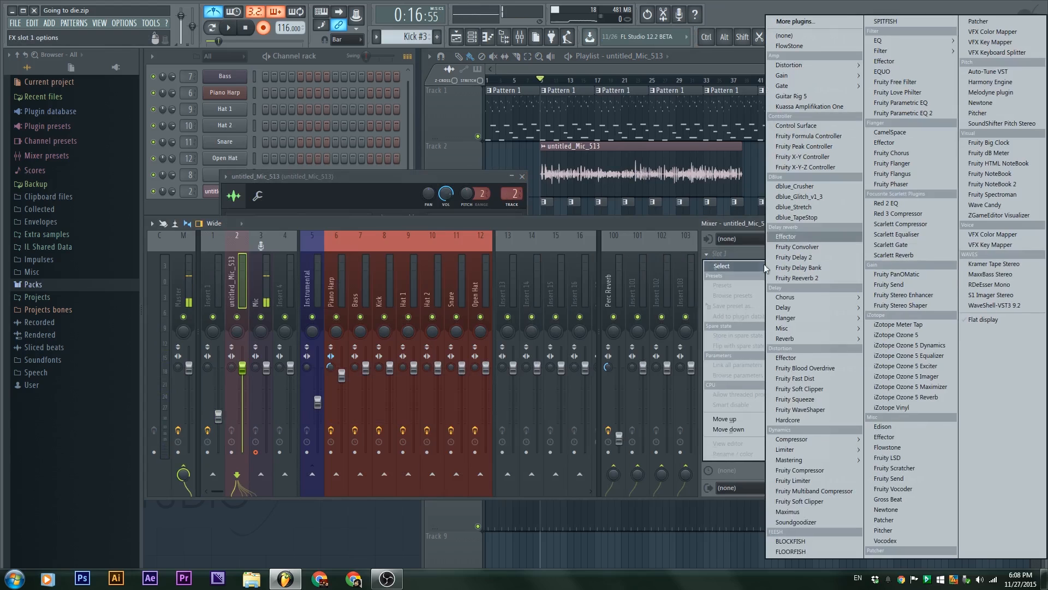
pyautogui.moveTo(823, 450)
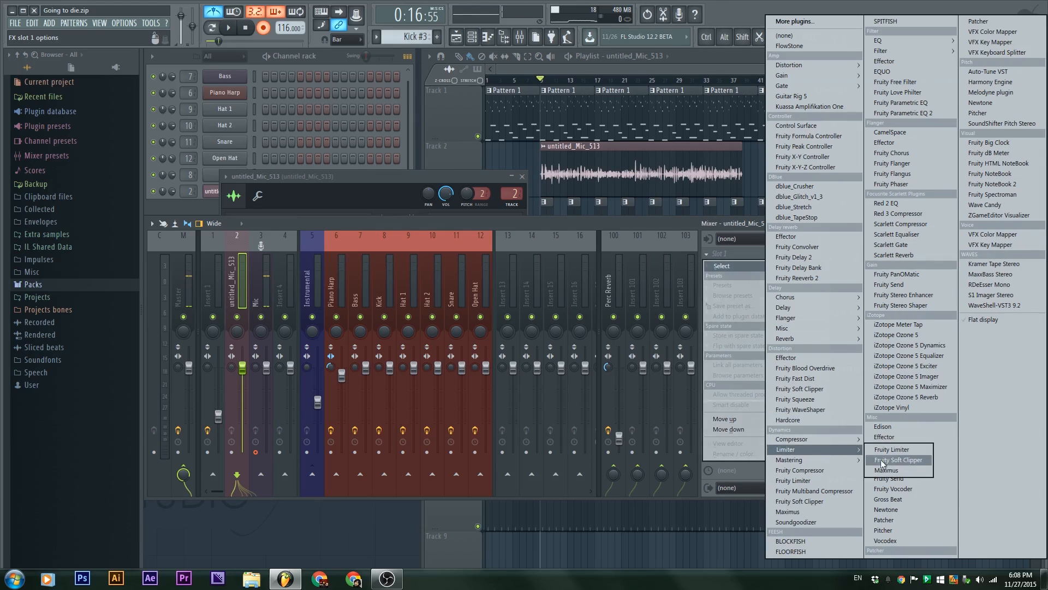
pyautogui.click(912, 450)
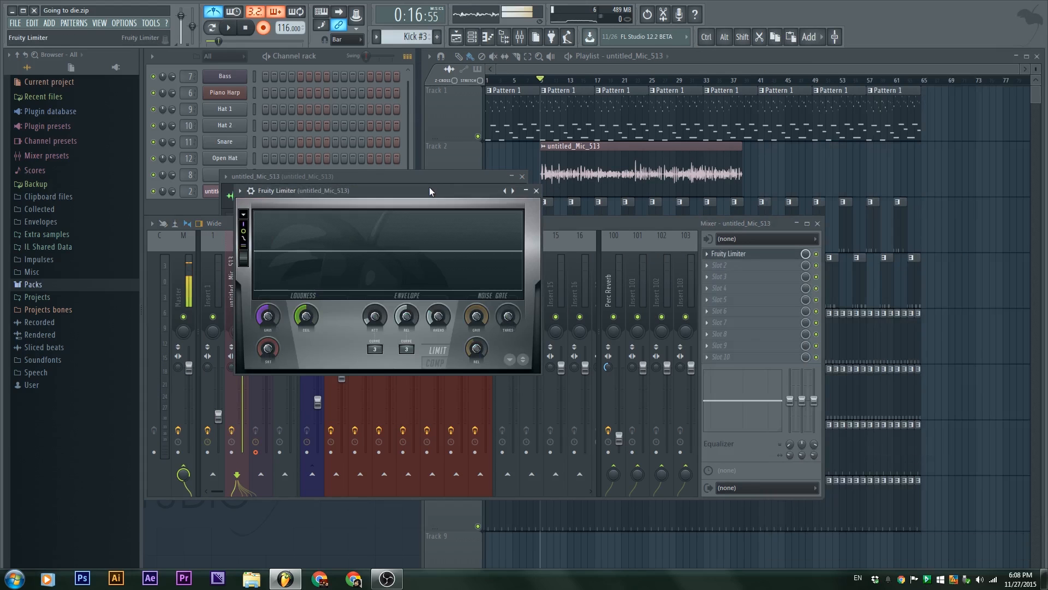
pyautogui.moveTo(430, 187); pyautogui.dragTo(437, 121)
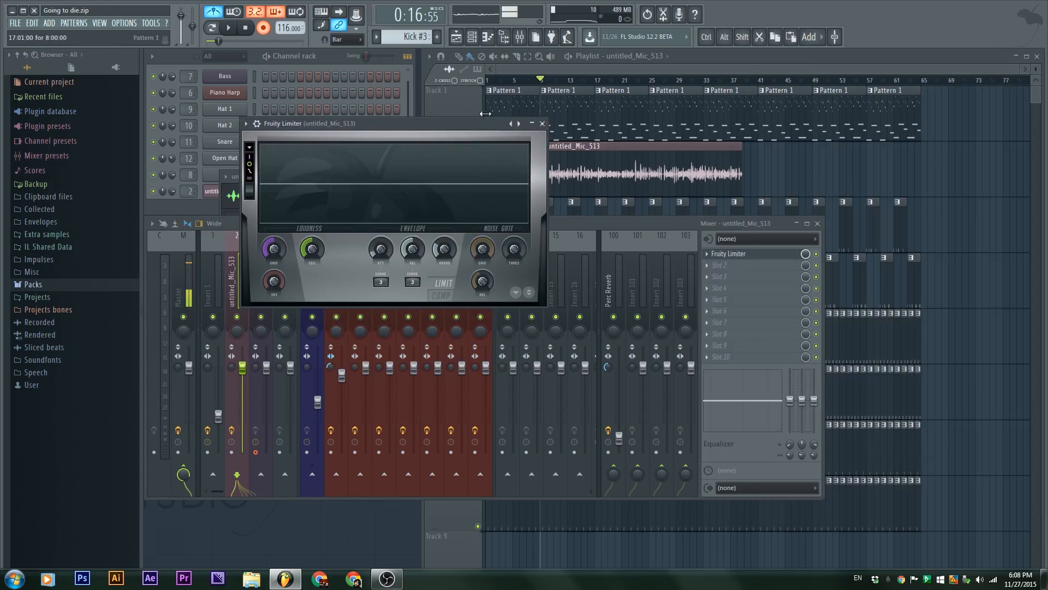
# Step: Disarm recording and turn off the metronome
pyautogui.click(912, 183)
pyautogui.click(263, 28)
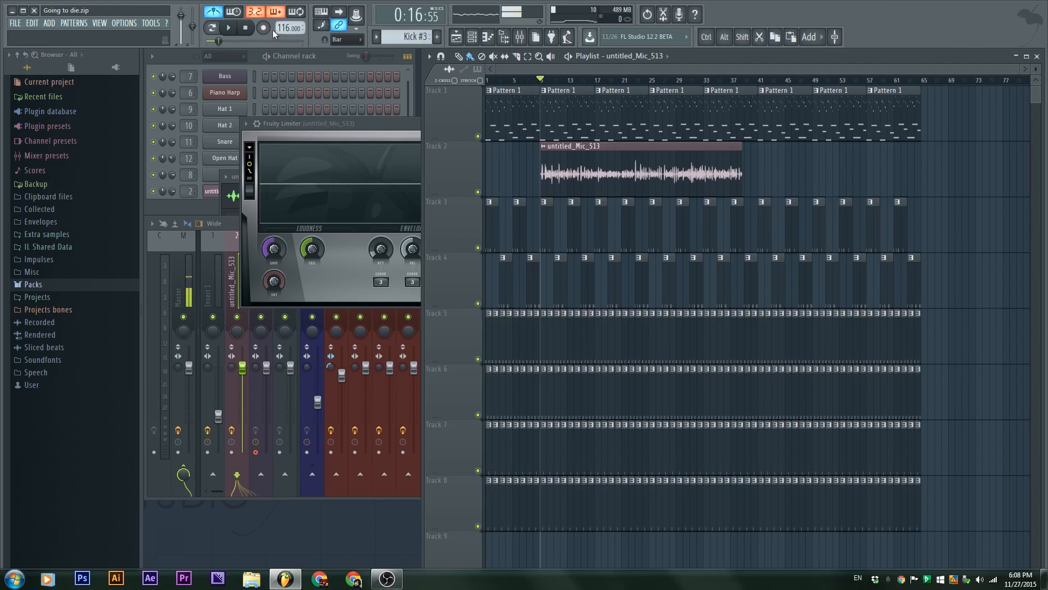
pyautogui.click(220, 14)
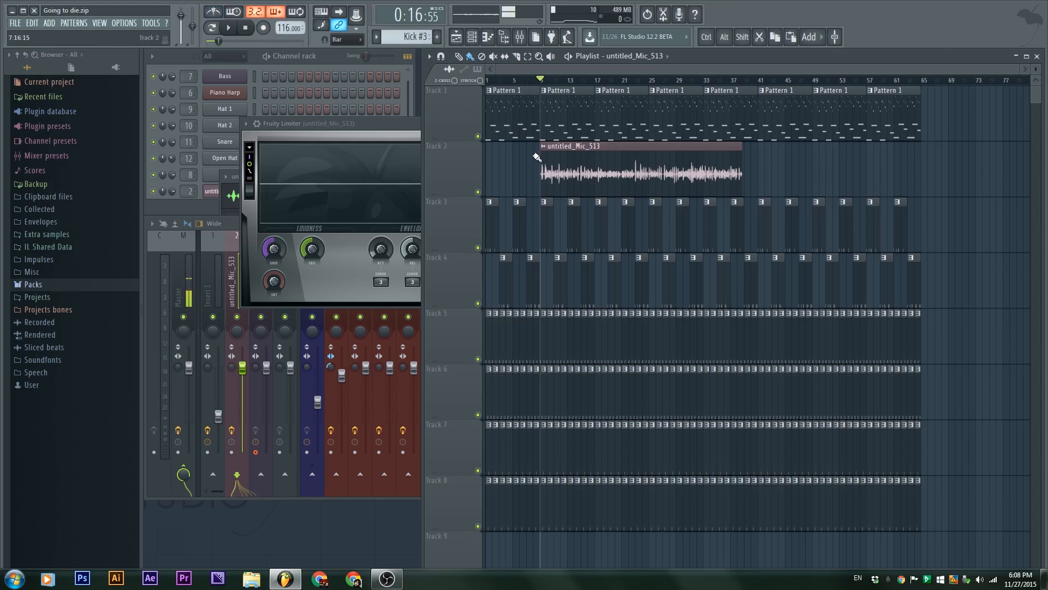
# Step: Play the recorded clip from bar 9 and switch Fruity Limiter to its compressor mode
pyautogui.scroll(4, 536, 155)
pyautogui.scroll(9, 529, 134)
pyautogui.moveTo(613, 236); pyautogui.dragTo(551, 370)
pyautogui.press('space')
pyautogui.moveTo(398, 123); pyautogui.dragTo(348, 73)
pyautogui.click(392, 246)
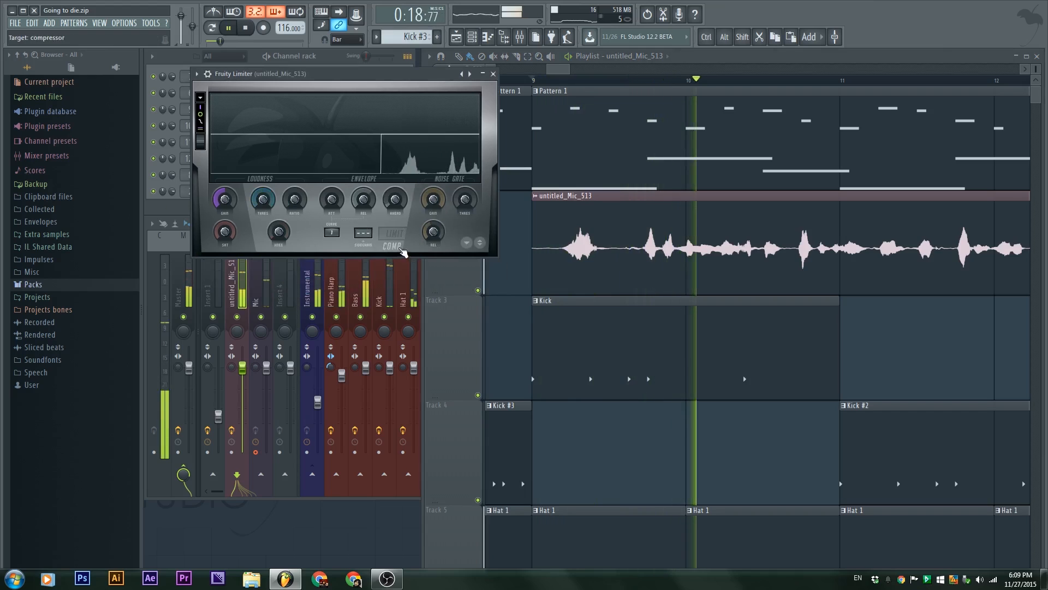
# Step: Lower the compressor threshold to about -20.1 dB and raise its ratio while the recording plays
pyautogui.moveTo(262, 199); pyautogui.dragTo(262, 243)
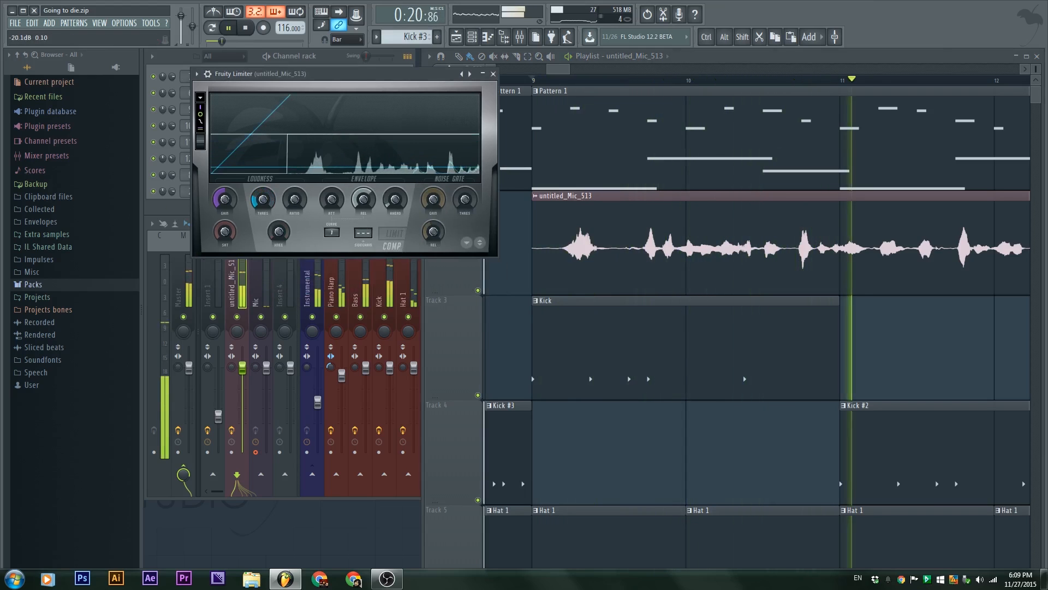
pyautogui.moveTo(295, 200); pyautogui.dragTo(294, 183)
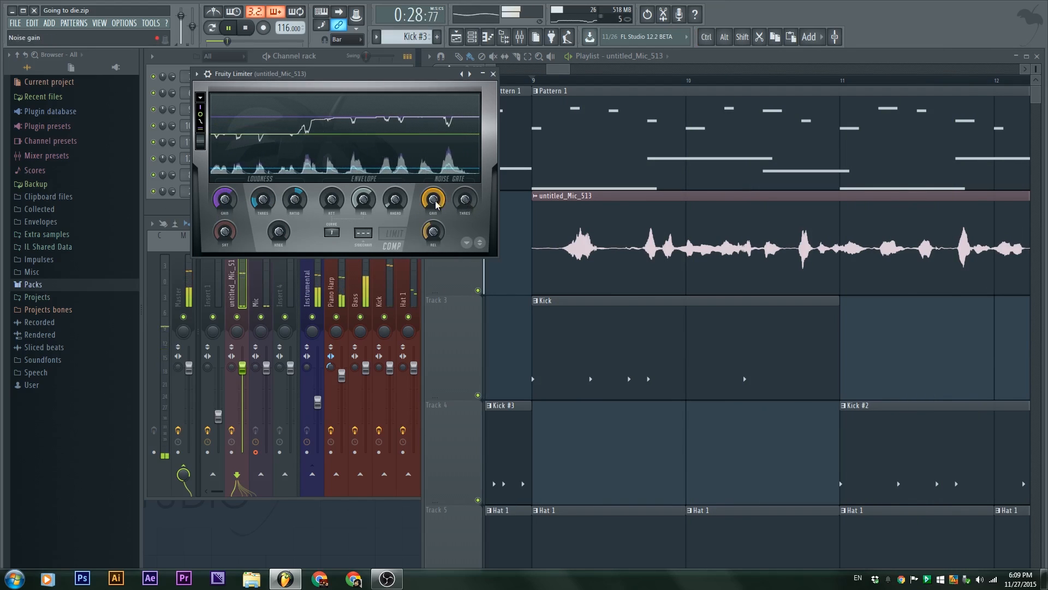
pyautogui.scroll(-2, 732, 343)
pyautogui.scroll(2, 765, 325)
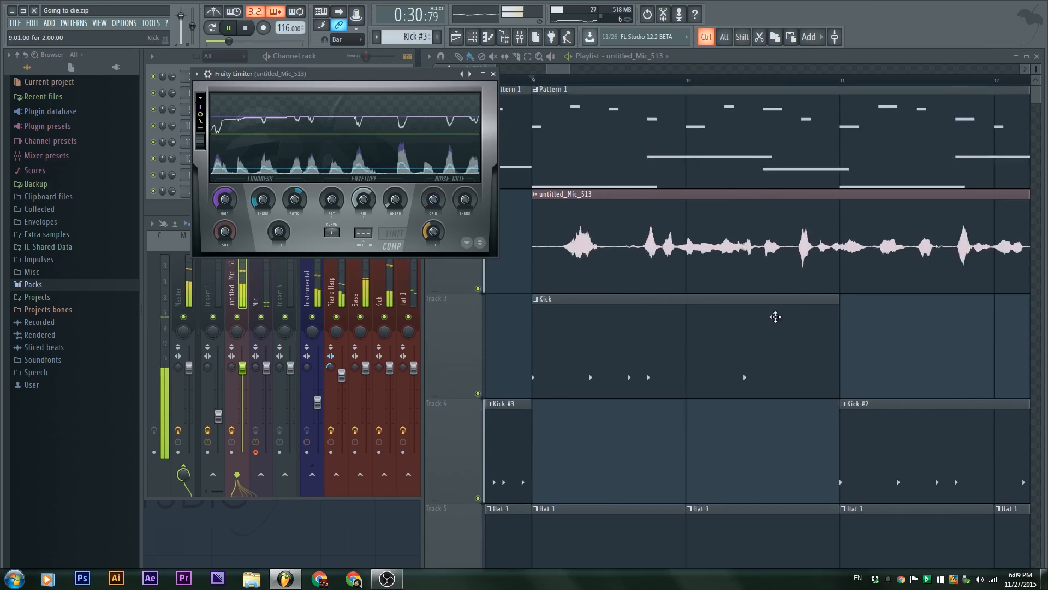
# Step: Stop playback, arm recording and record a second microphone take from bar 9 to about bar 14
pyautogui.keyDown('ctrl'); pyautogui.rightClick(775, 317); pyautogui.keyUp('ctrl')
pyautogui.keyDown('ctrl'); pyautogui.scroll(2, 687, 262); pyautogui.keyUp('ctrl')
pyautogui.moveTo(643, 174); pyautogui.dragTo(733, 181)
pyautogui.keyDown('alt'); pyautogui.scroll(1, 733, 180); pyautogui.keyUp('alt')
pyautogui.keyDown('alt'); pyautogui.scroll(-1, 710, 208); pyautogui.keyUp('alt')
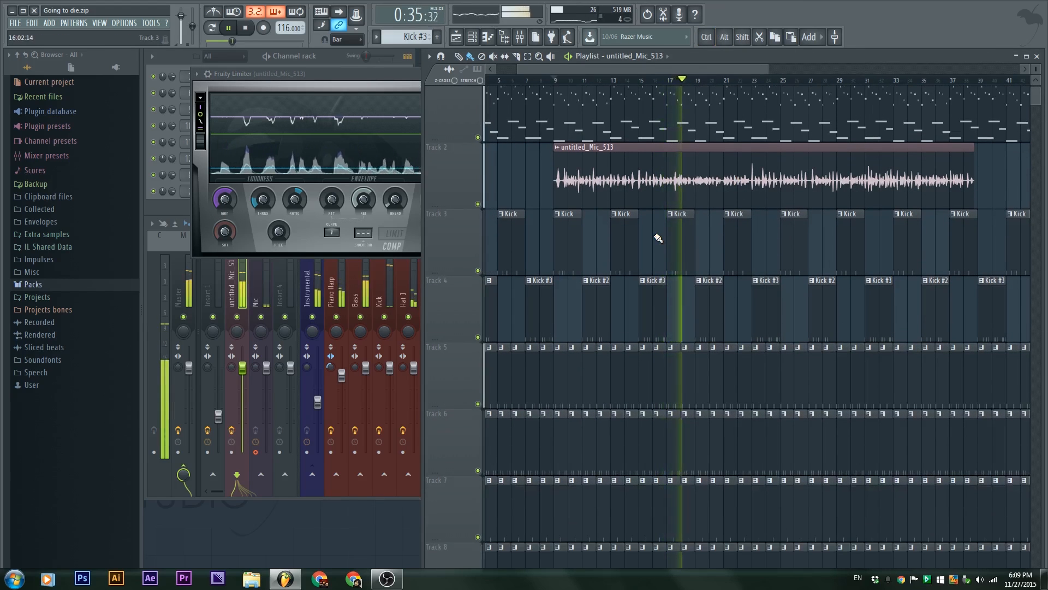
pyautogui.press('space')
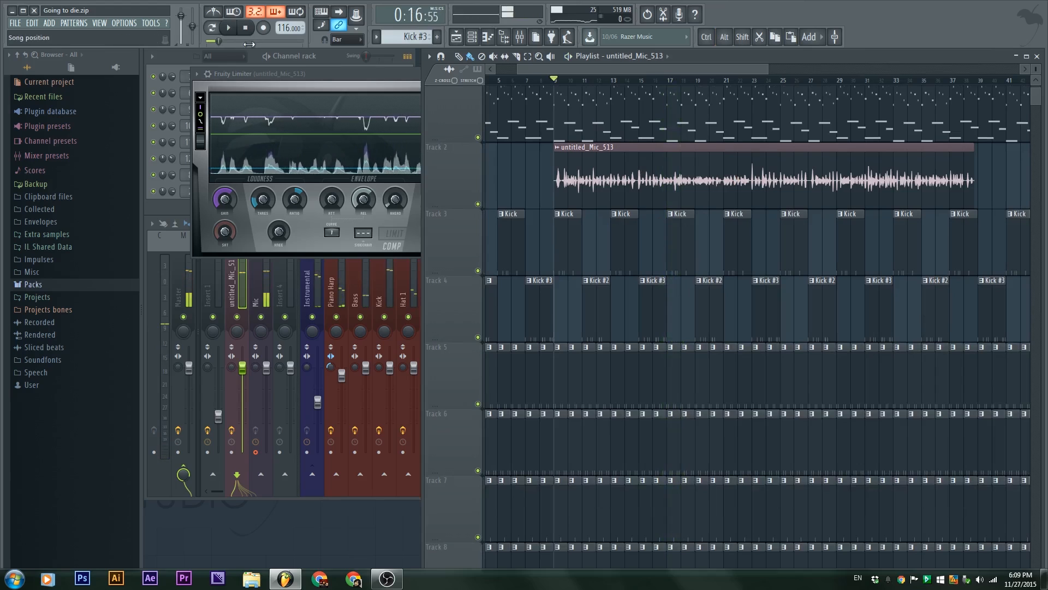
pyautogui.click(263, 28)
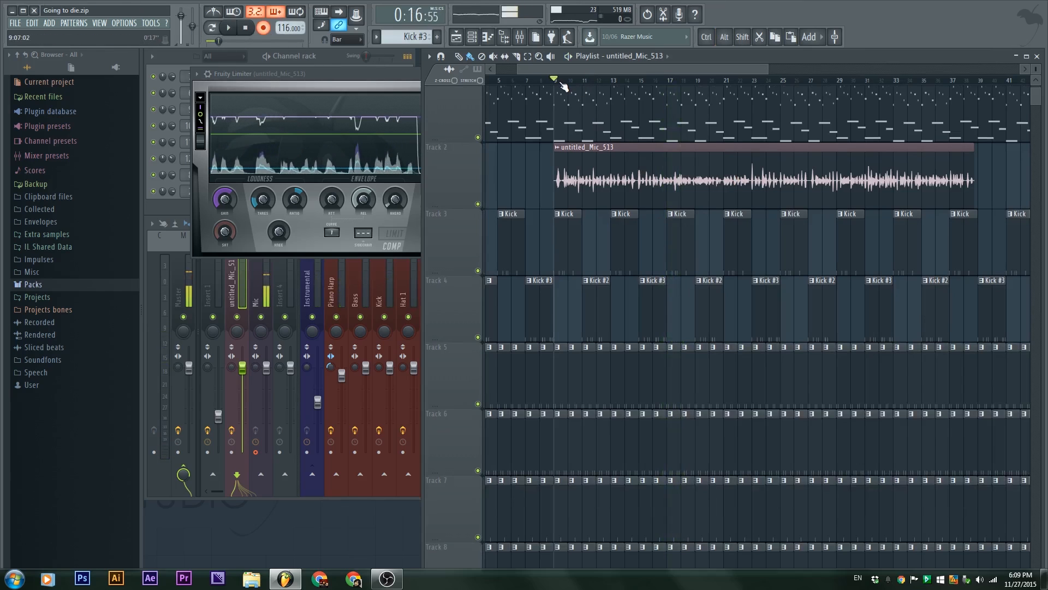
pyautogui.press('space')
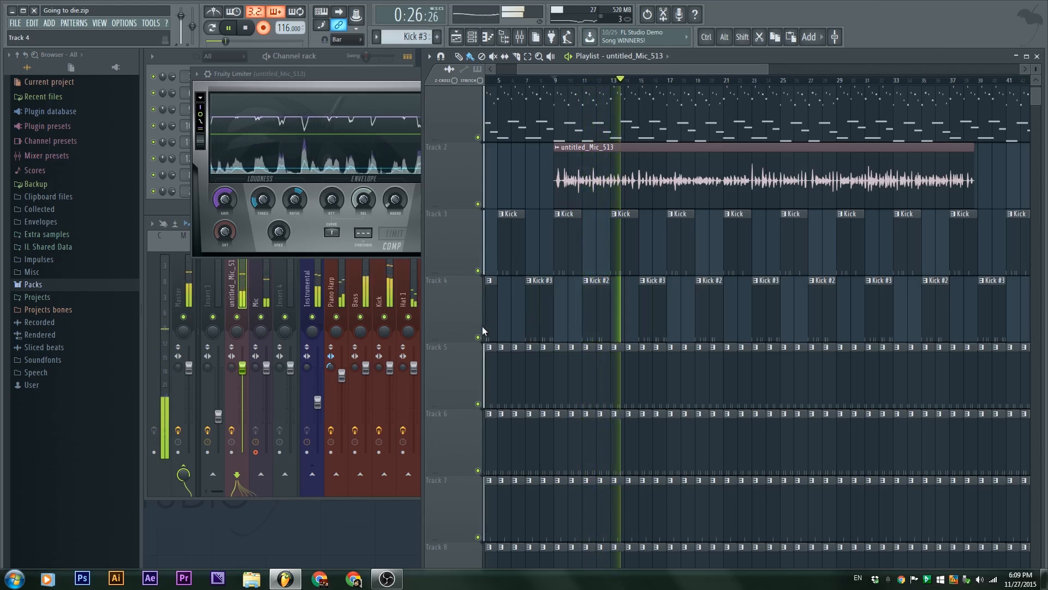
pyautogui.press('space')
# Step: Mute both recorded microphone clips, on Track 2 and Track 9, and briefly play the song from bar 9
pyautogui.scroll(-1, 546, 300)
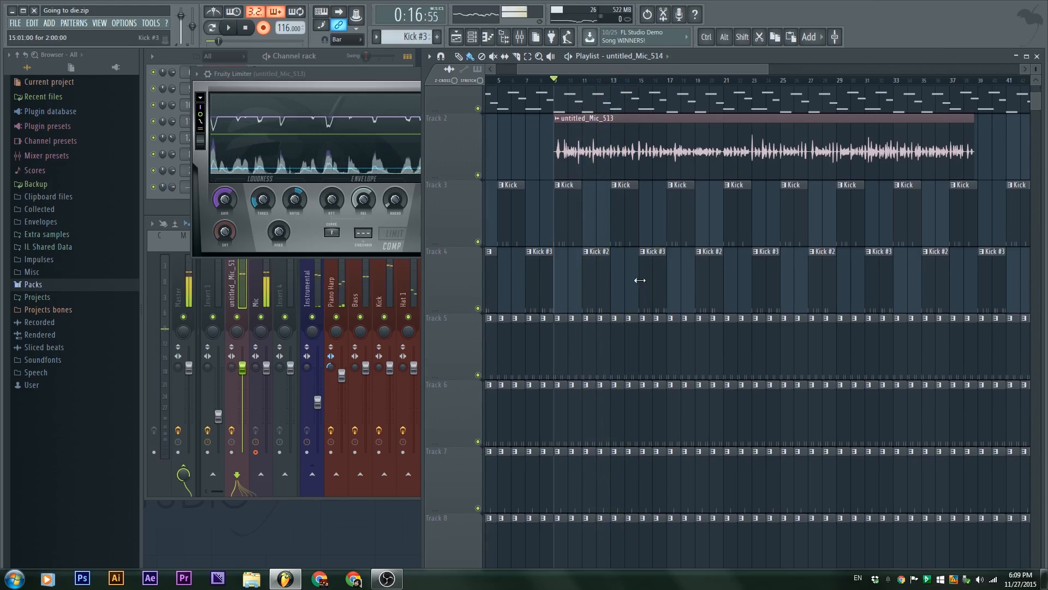
pyautogui.moveTo(576, 159); pyautogui.dragTo(798, 294)
pyautogui.scroll(-3, 661, 372)
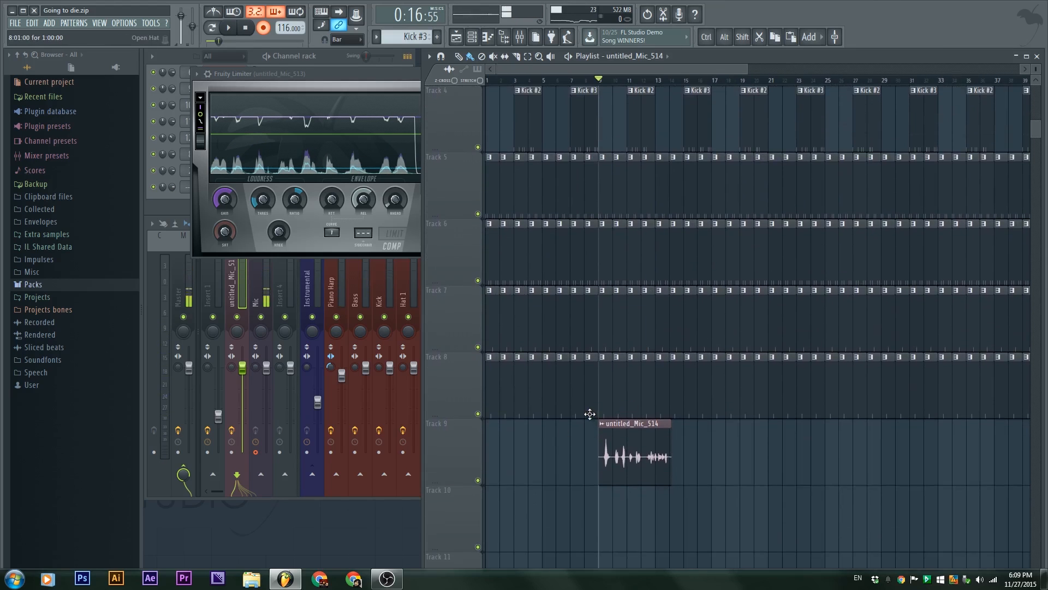
pyautogui.scroll(-5, 590, 411)
pyautogui.scroll(3, 599, 280)
pyautogui.moveTo(618, 206); pyautogui.dragTo(574, 427)
pyautogui.scroll(3, 575, 426)
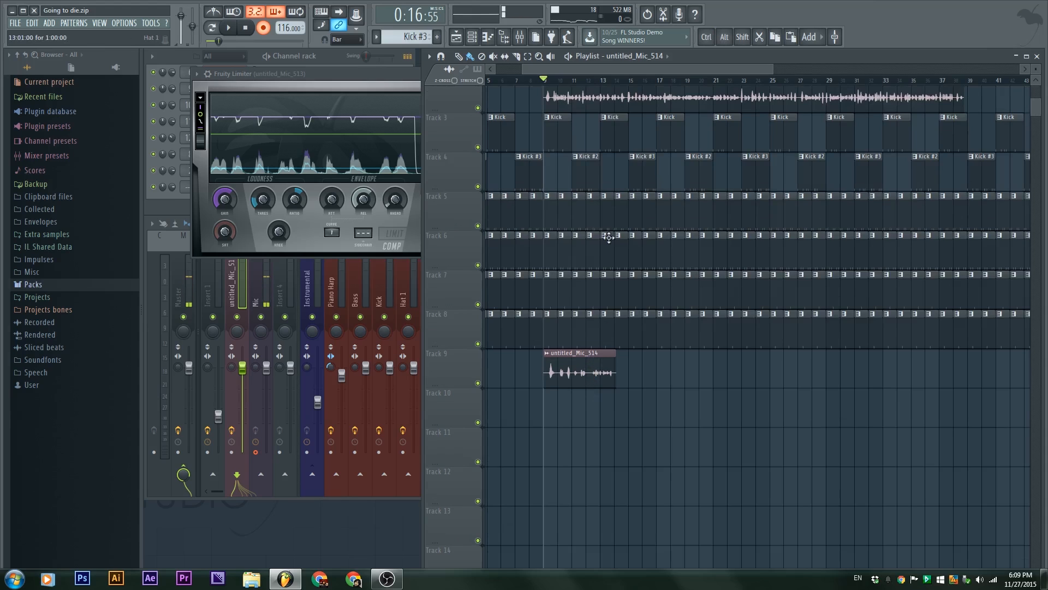
pyautogui.moveTo(602, 205); pyautogui.dragTo(591, 262)
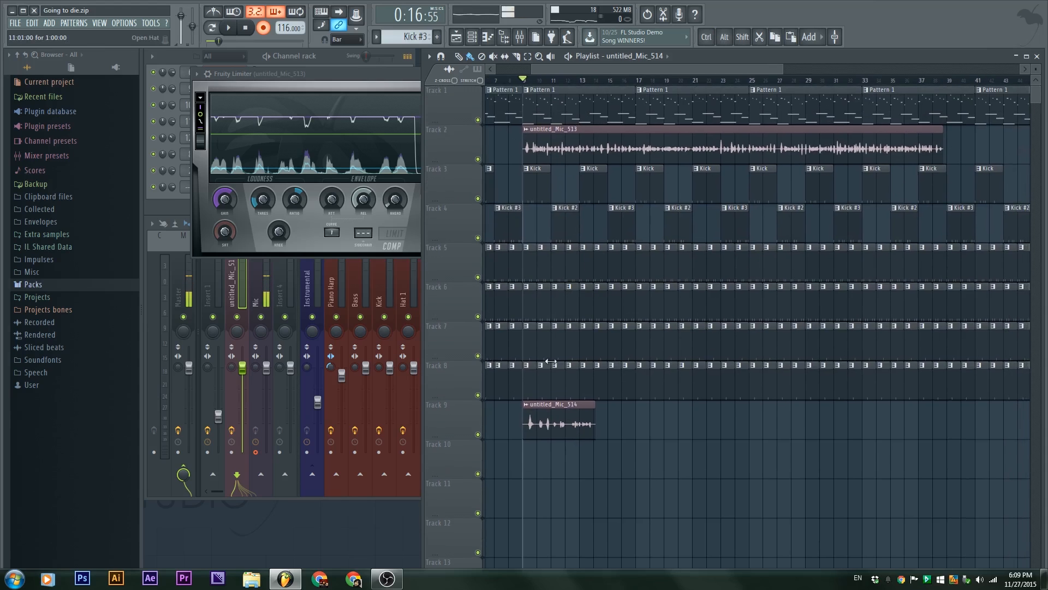
pyautogui.click(572, 137)
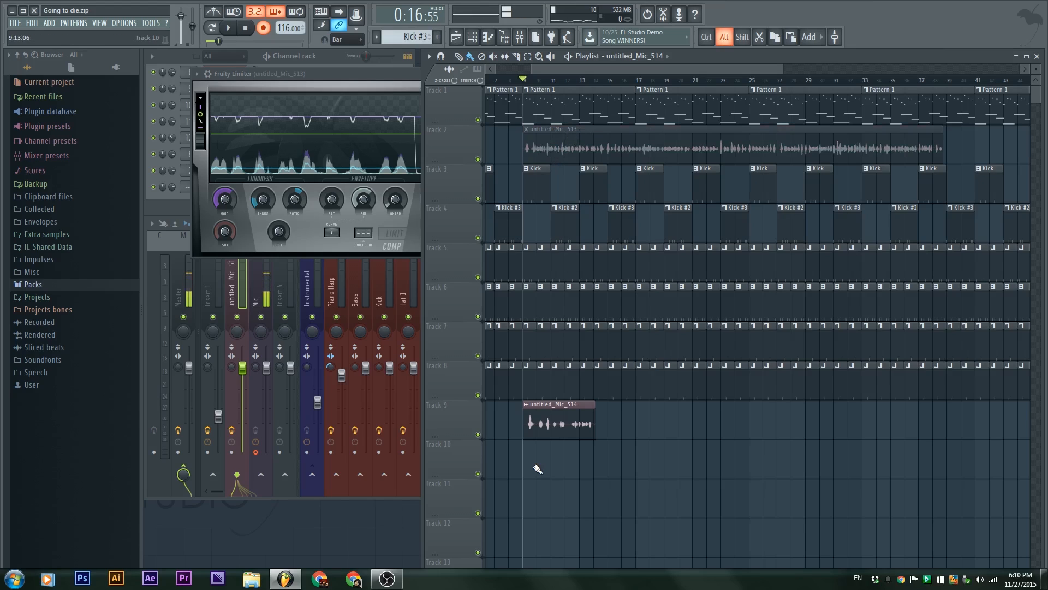
pyautogui.keyDown('alt'); pyautogui.click(541, 424); pyautogui.keyUp('alt')
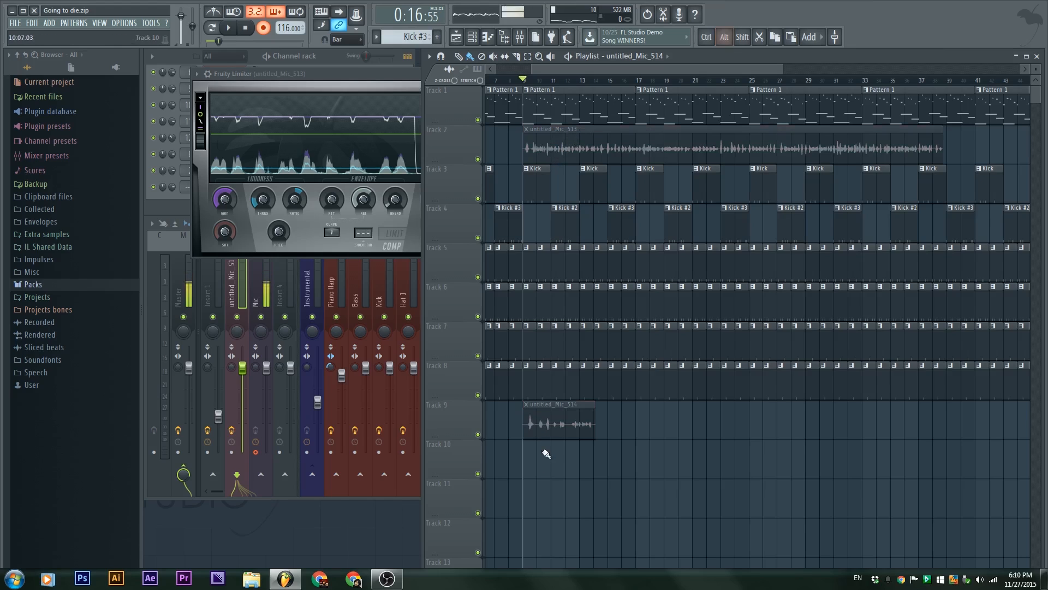
pyautogui.press('space')
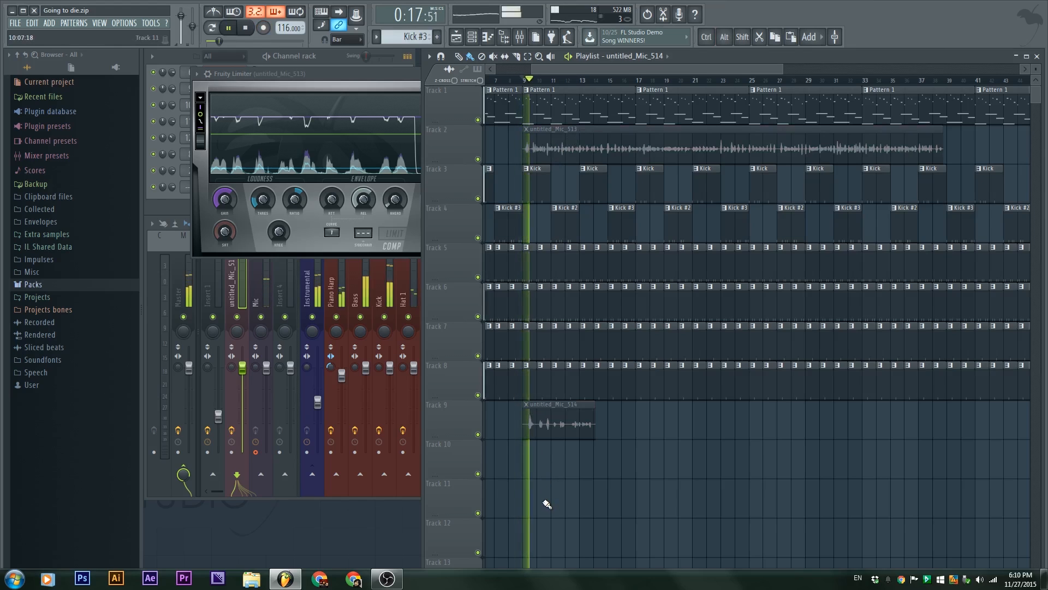
pyautogui.press('space')
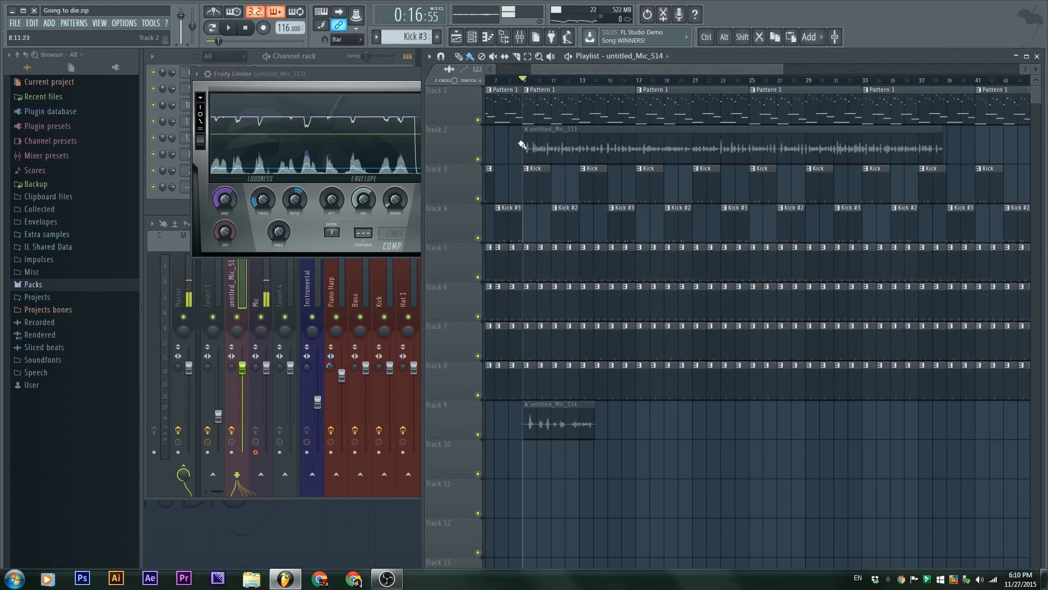
# Step: Try moving the muted clip on Track 2 along the timeline, undo both moves and collapse the project history
pyautogui.moveTo(524, 149); pyautogui.dragTo(586, 156)
pyautogui.moveTo(586, 156); pyautogui.dragTo(654, 162)
pyautogui.hotkey('ctrl', 'alt', 'z')
pyautogui.hotkey('ctrl', 'alt', 'z')
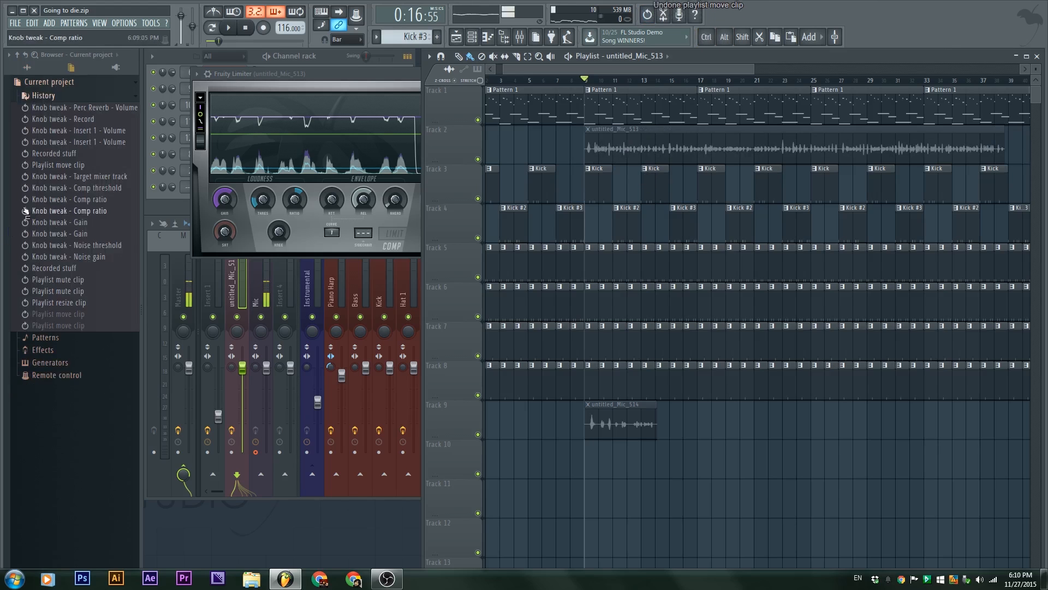
pyautogui.click(49, 82)
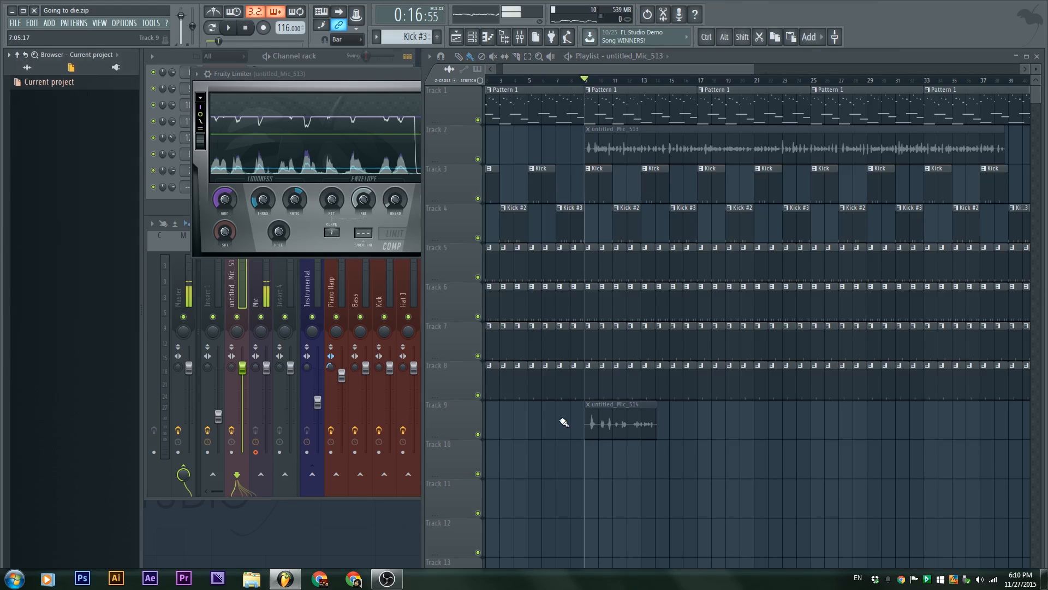
# Step: Select the Mic mixer track to review its input source and record arming, and return to the playlist overview
pyautogui.scroll(2, 662, 403)
pyautogui.scroll(1, 656, 367)
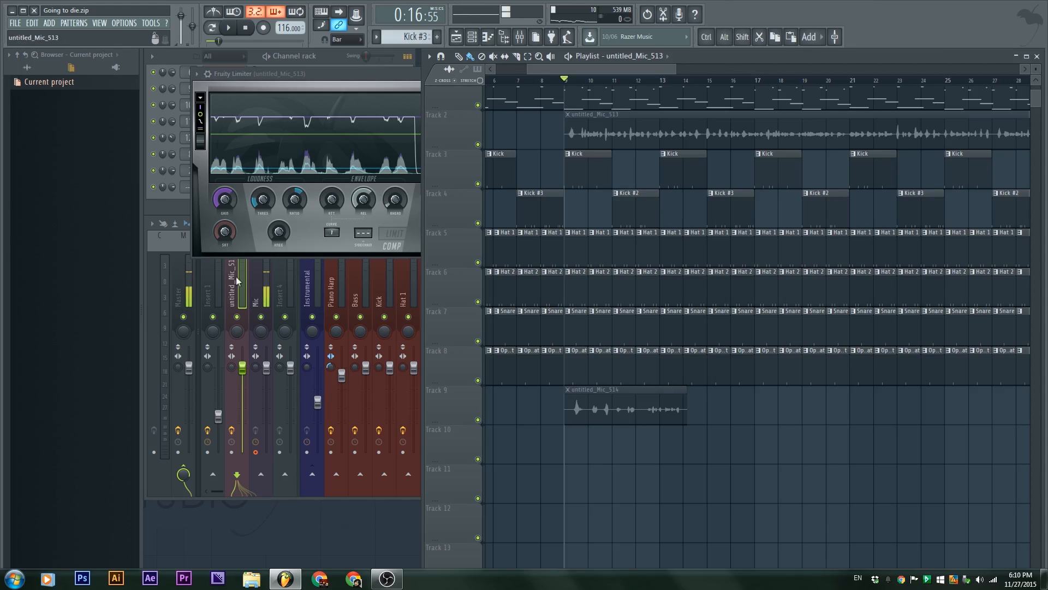
pyautogui.click(254, 294)
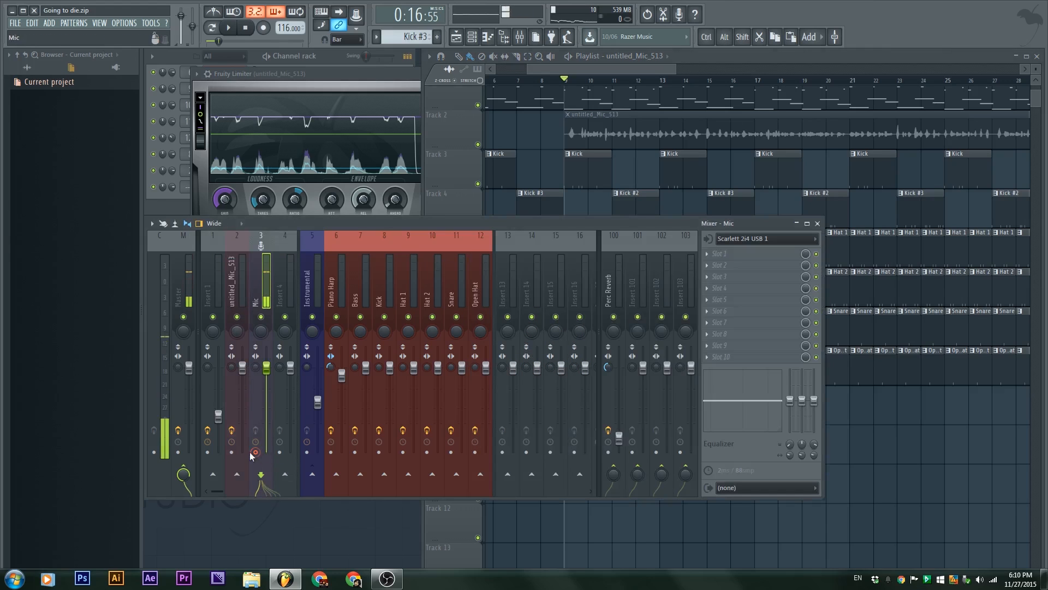
pyautogui.click(928, 462)
pyautogui.scroll(-5, 909, 464)
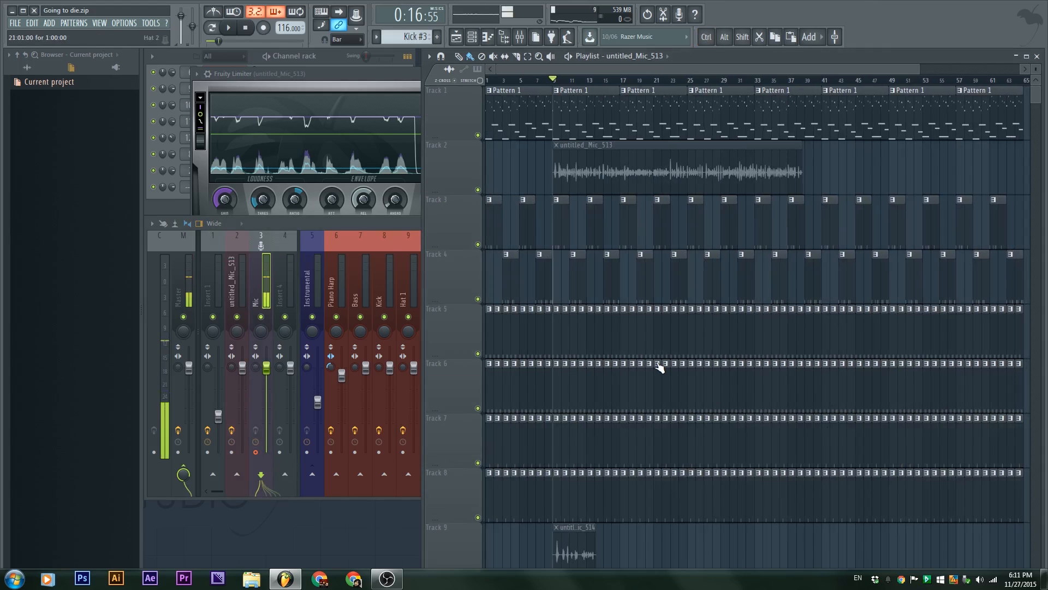
pyautogui.scroll(-2, 641, 316)
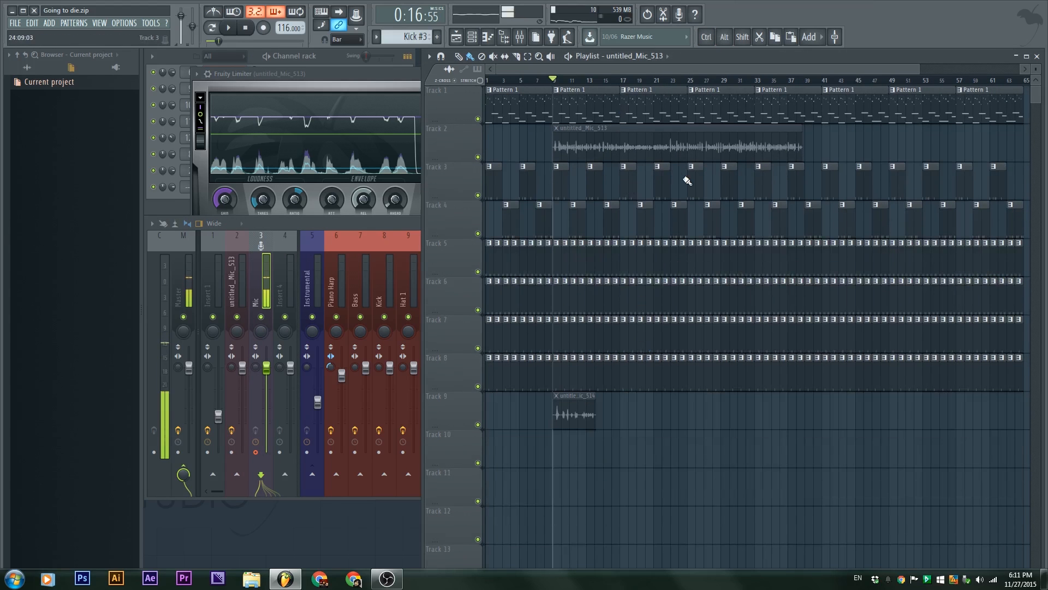
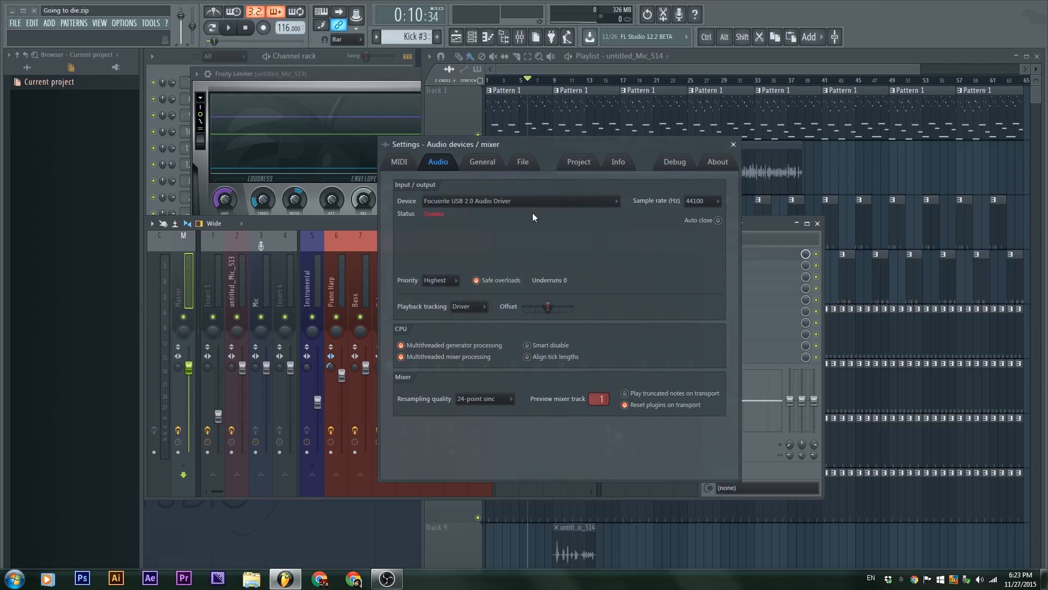
# Step: Set the audio device to ASIO4ALL v2 and move the settings window clear of the mixer's input and output section
pyautogui.click(473, 203)
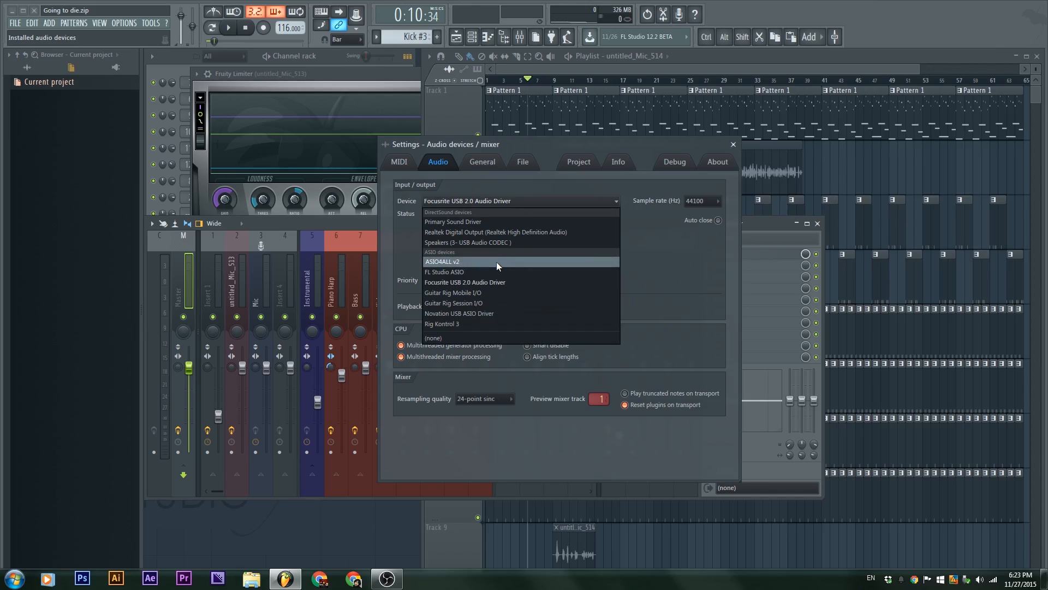
pyautogui.click(497, 260)
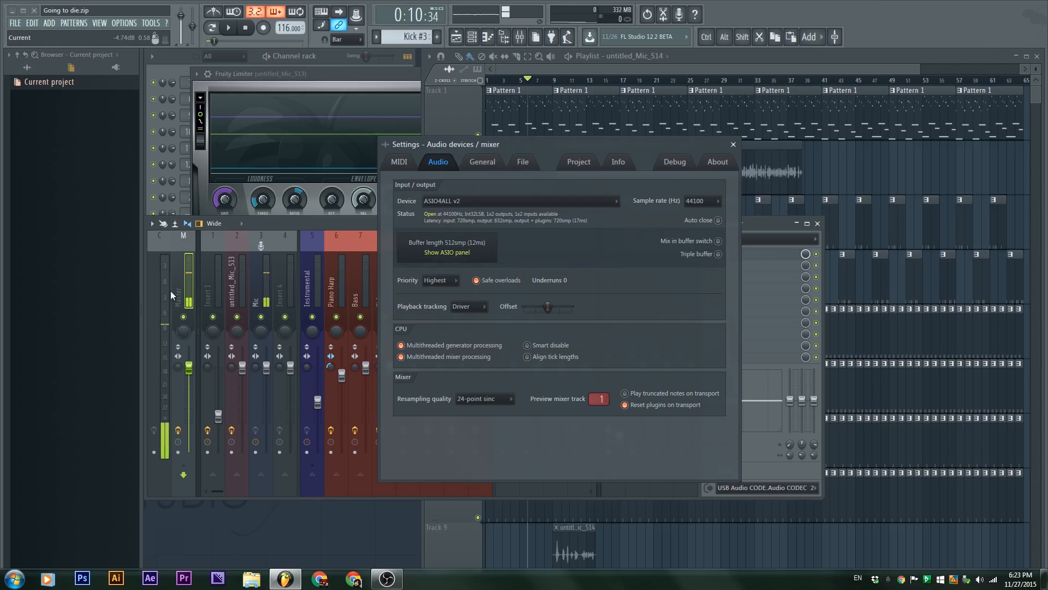
pyautogui.moveTo(604, 137); pyautogui.dragTo(514, 143)
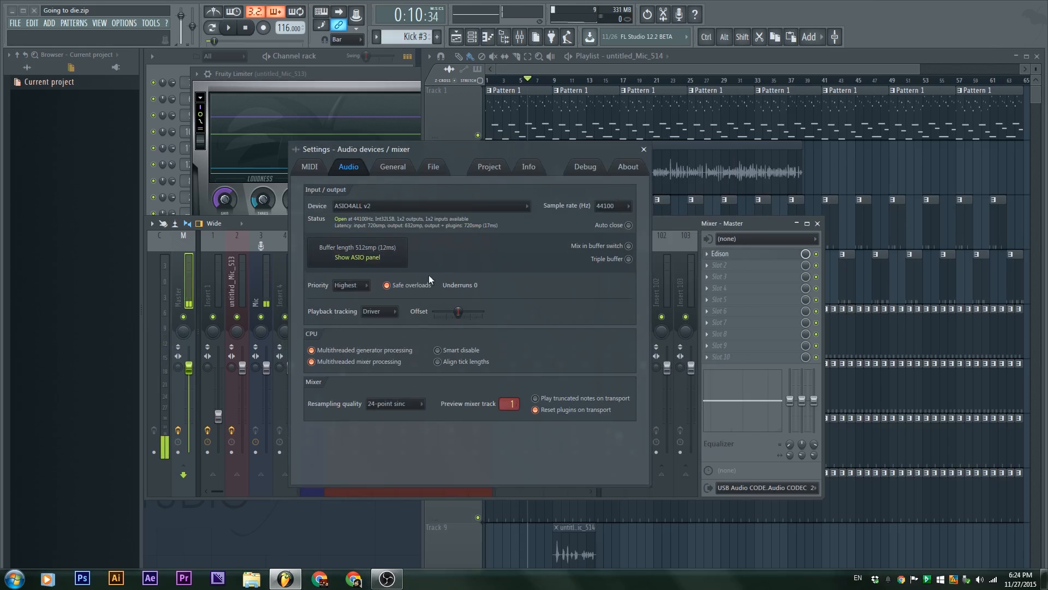
# Step: Open the ASIO4ALL panel and examine the inputs and outputs of the USB Audio CODEC and Realtek High Definition Audio devices
pyautogui.click(358, 257)
pyautogui.click(255, 165)
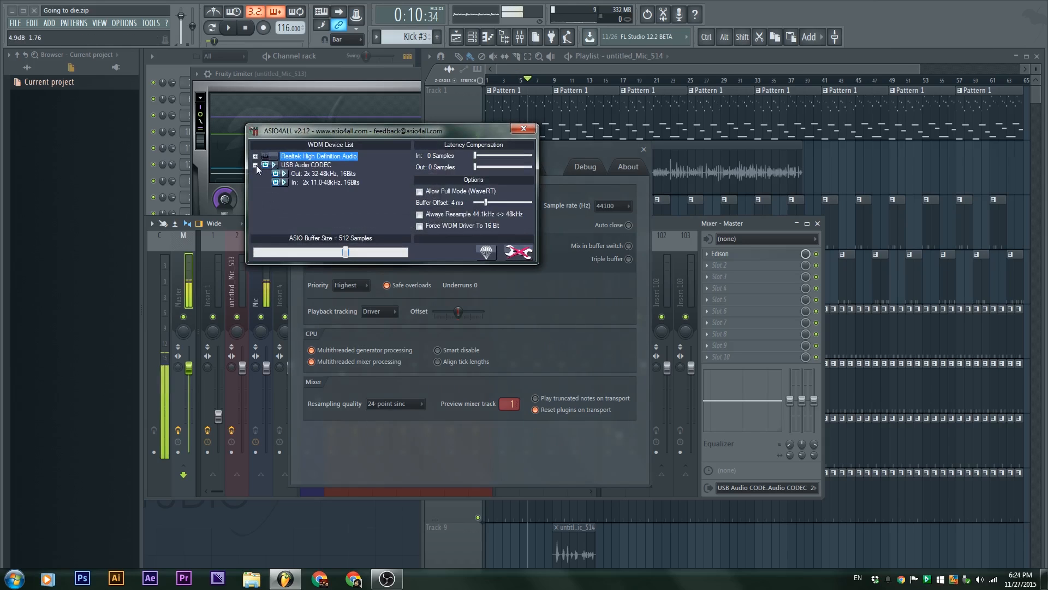
pyautogui.click(255, 157)
pyautogui.scroll(-2, 408, 201)
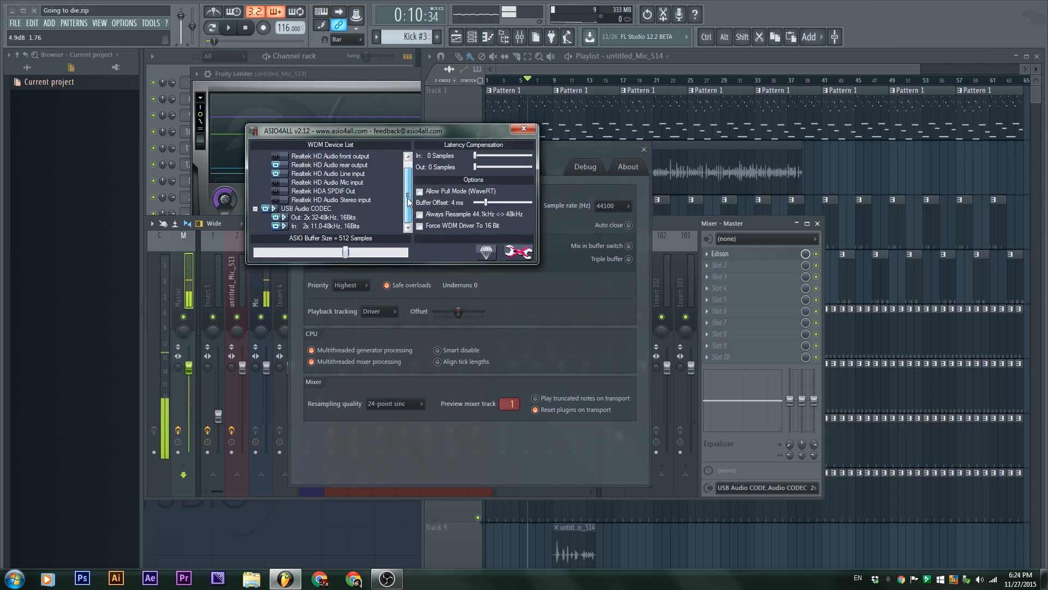
pyautogui.scroll(1, 409, 201)
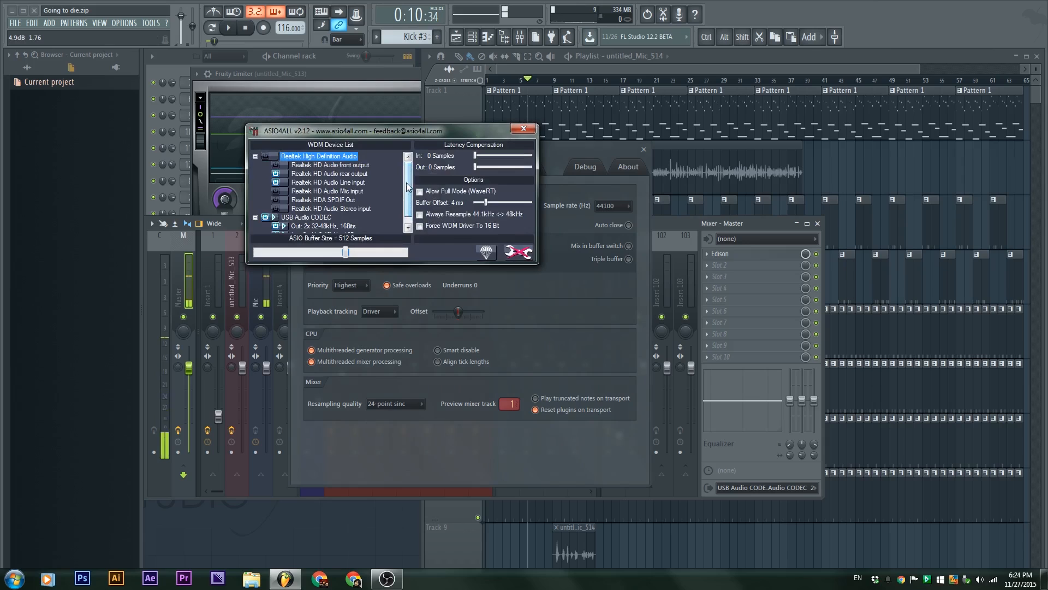
pyautogui.scroll(-1, 408, 213)
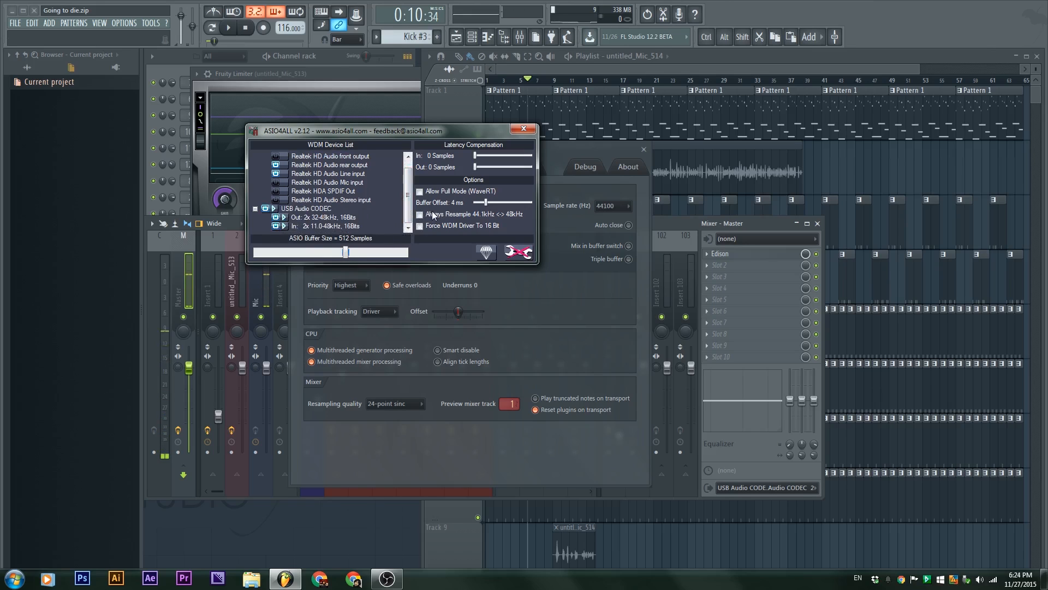
pyautogui.scroll(1, 328, 186)
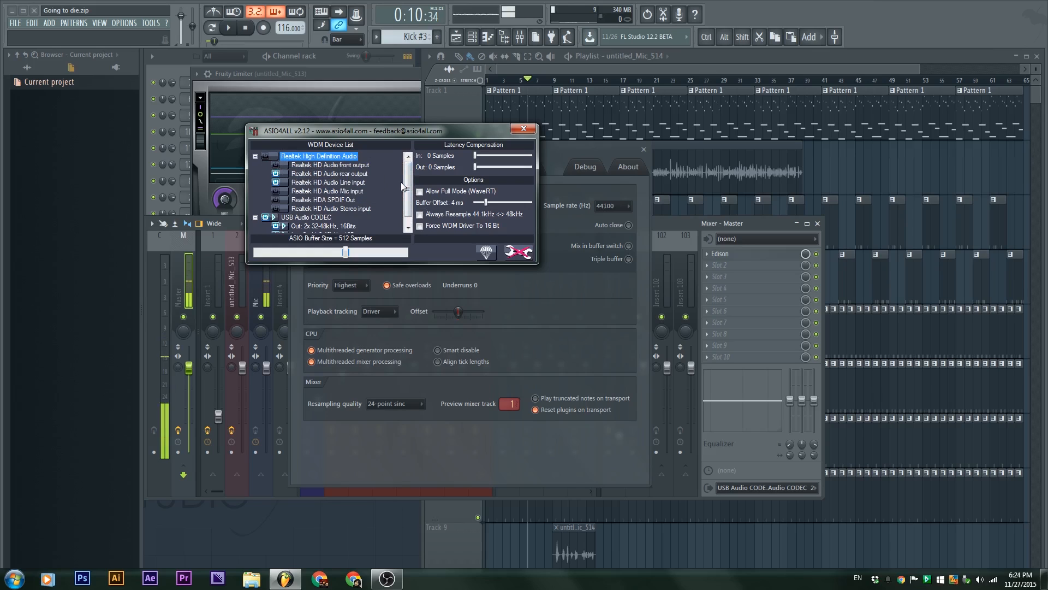
pyautogui.scroll(-1, 402, 186)
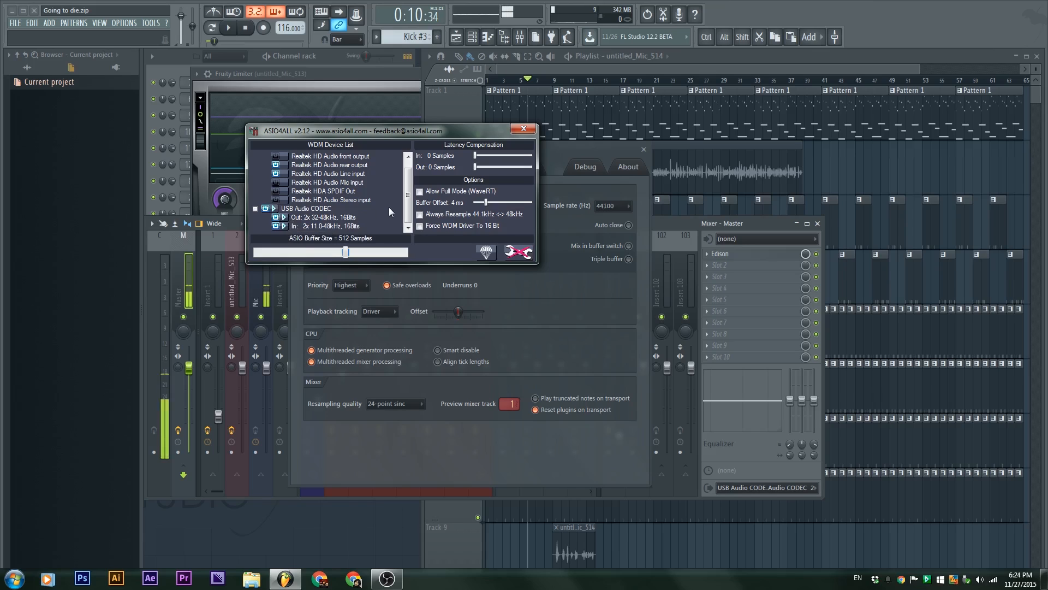
pyautogui.moveTo(407, 204); pyautogui.dragTo(408, 187)
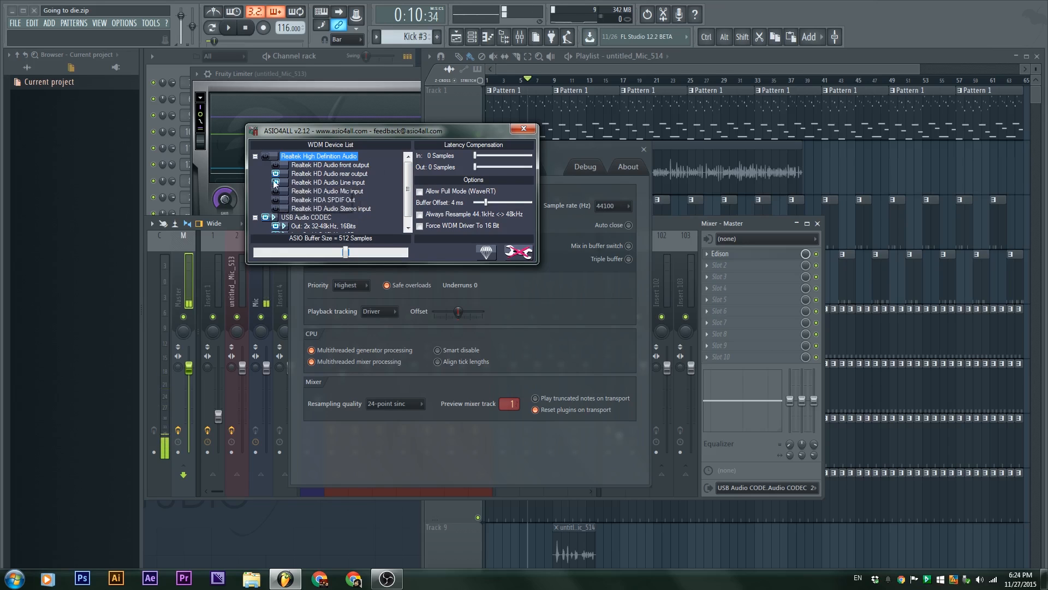
# Step: Enable the Realtek HD Audio front output, disable the USB Audio CODEC output while keeping its input, and close the ASIO4ALL panel
pyautogui.click(277, 166)
pyautogui.click(265, 156)
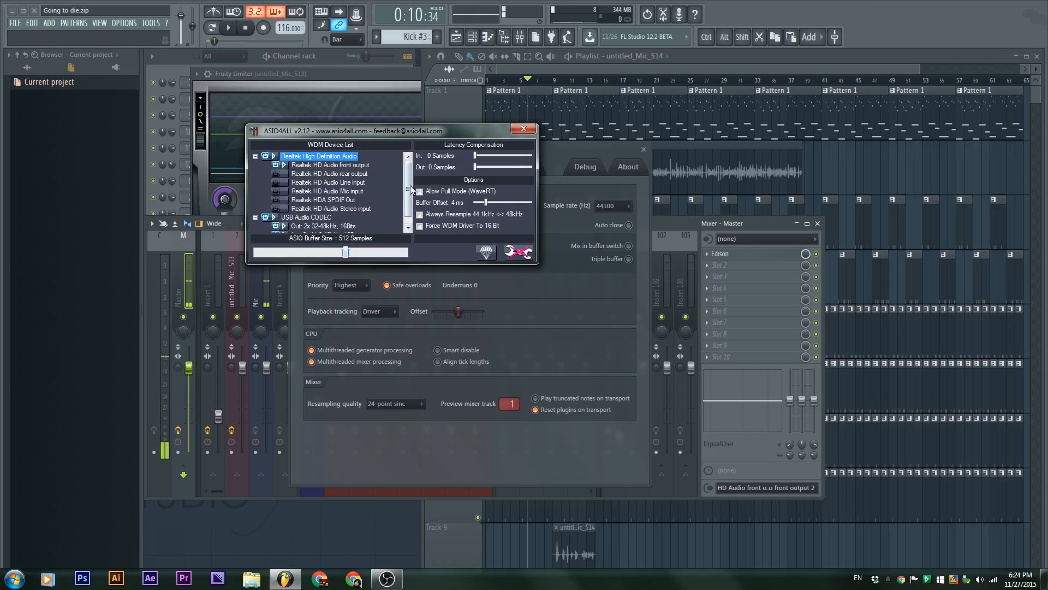
pyautogui.scroll(-1, 408, 186)
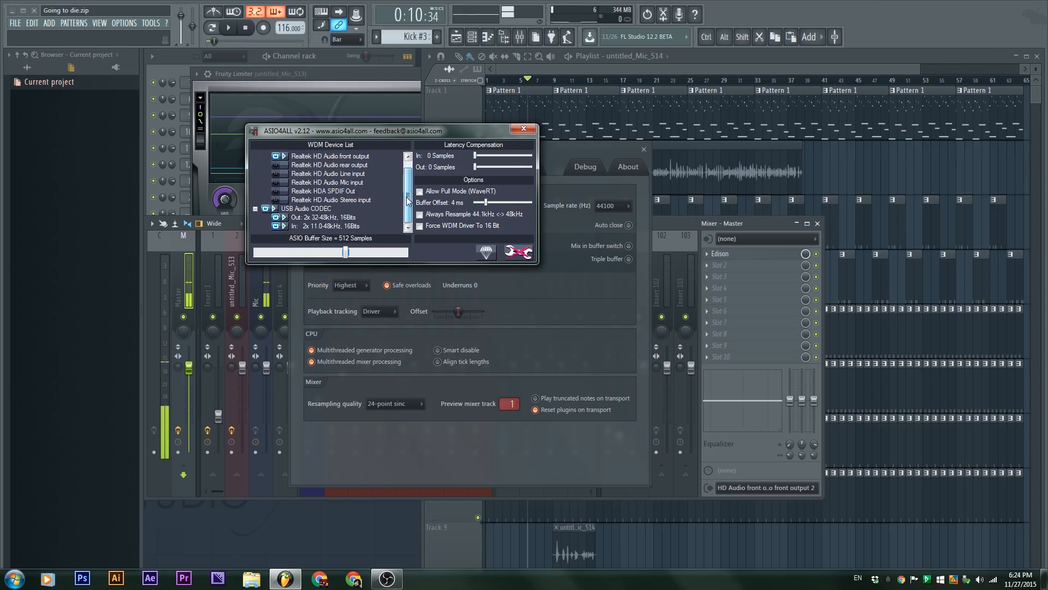
pyautogui.click(278, 219)
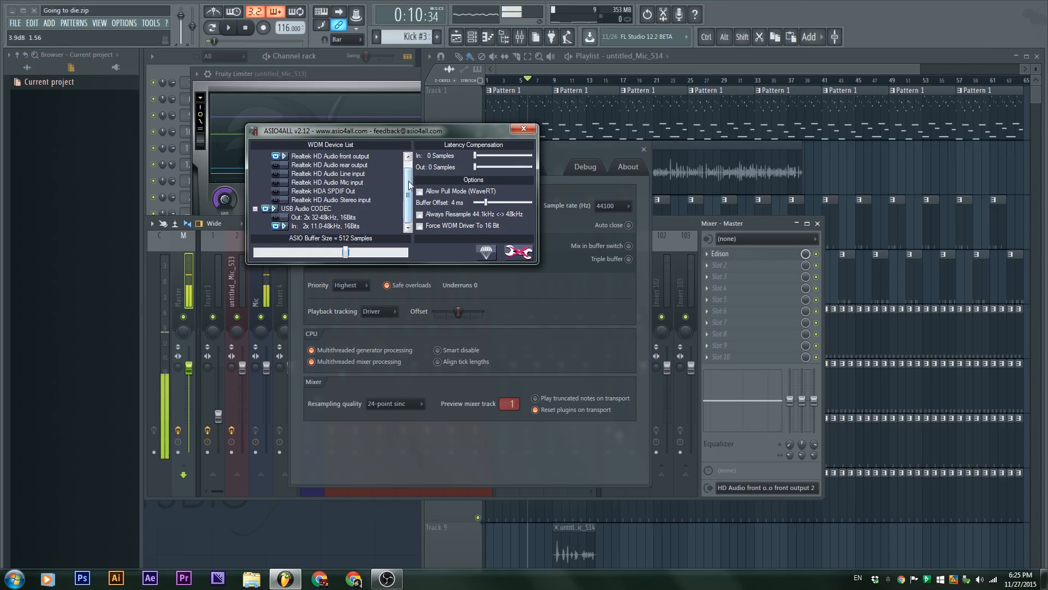
pyautogui.moveTo(410, 182); pyautogui.dragTo(411, 163)
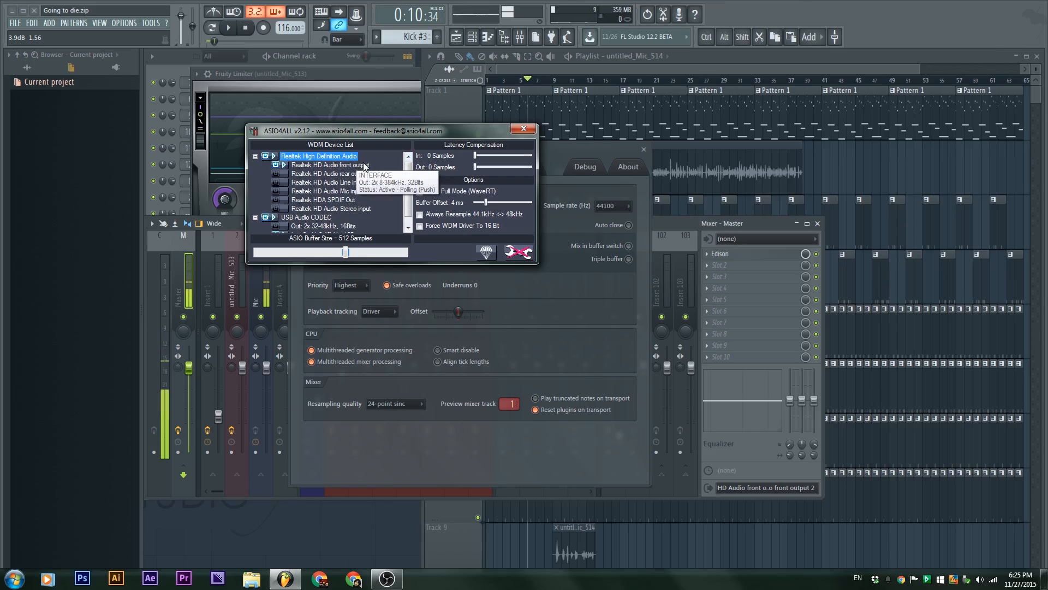
pyautogui.scroll(-1, 407, 189)
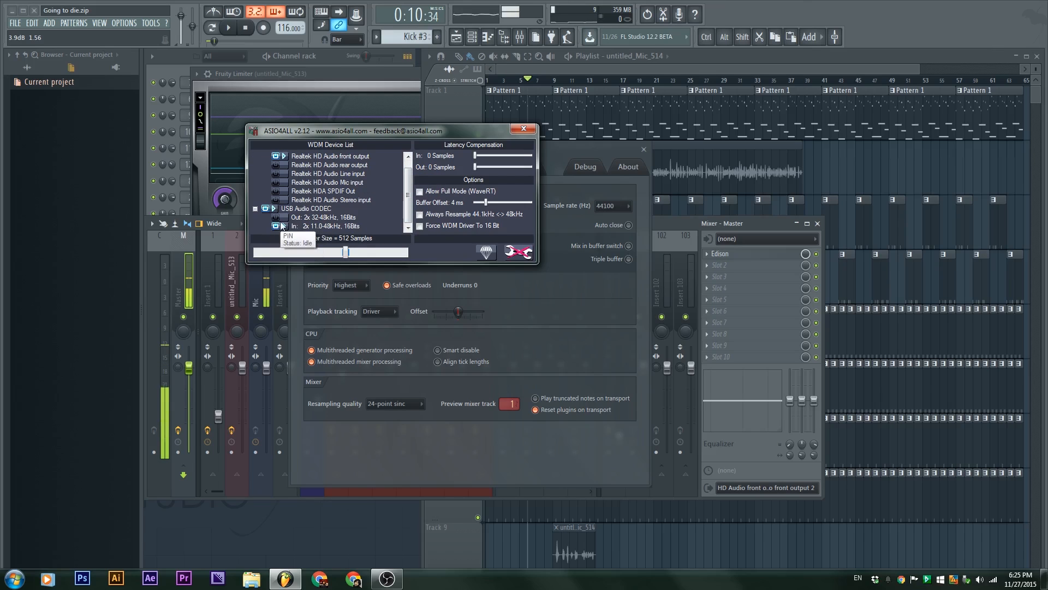
pyautogui.click(522, 129)
pyautogui.moveTo(464, 153); pyautogui.dragTo(424, 117)
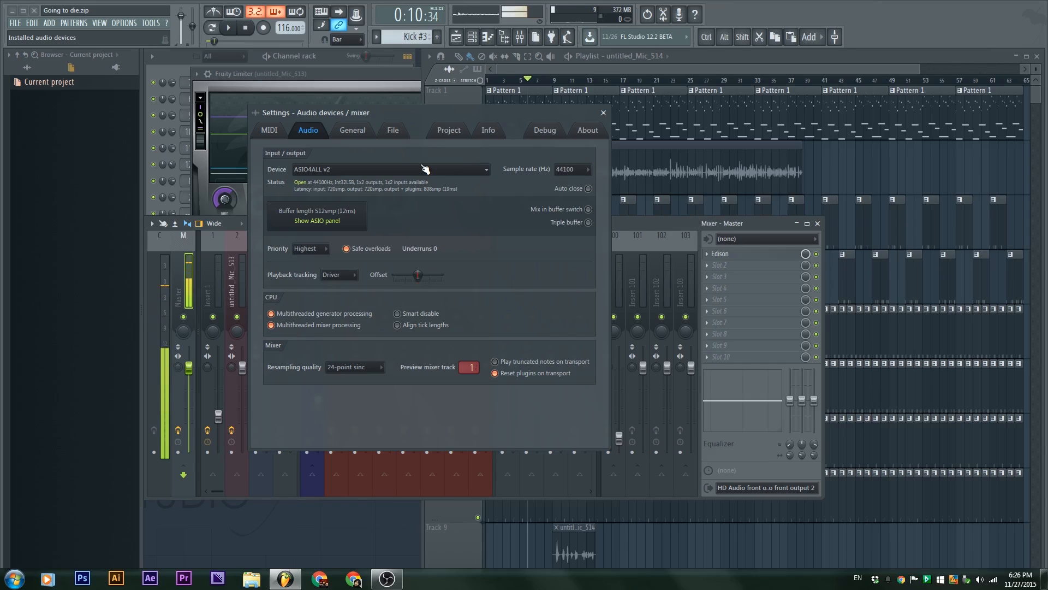
# Step: Close the audio settings, open the Windows recording devices list and move its window toward the middle of the screen
pyautogui.click(603, 113)
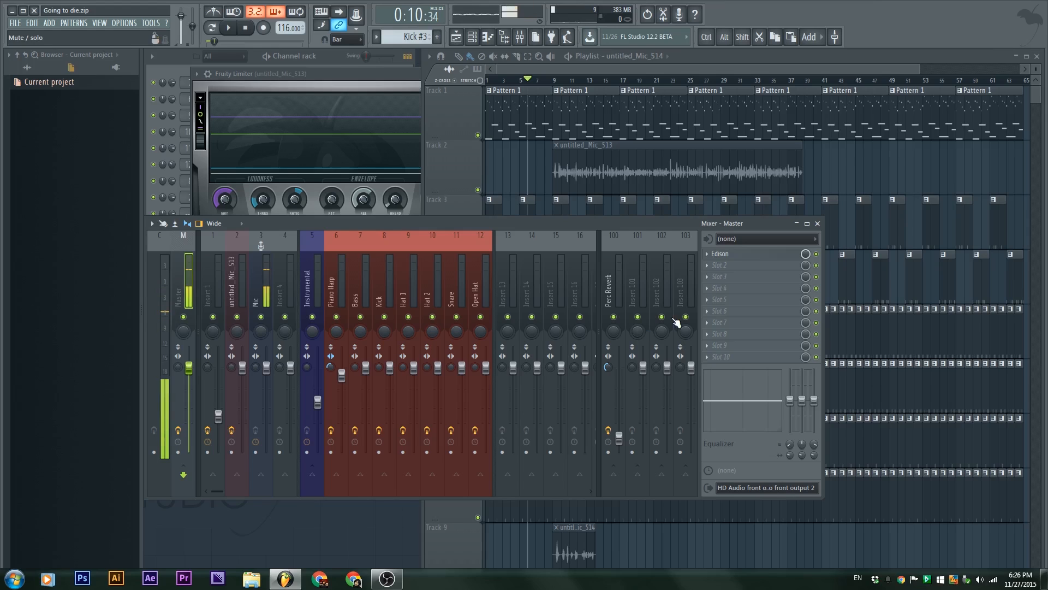
pyautogui.click(980, 580)
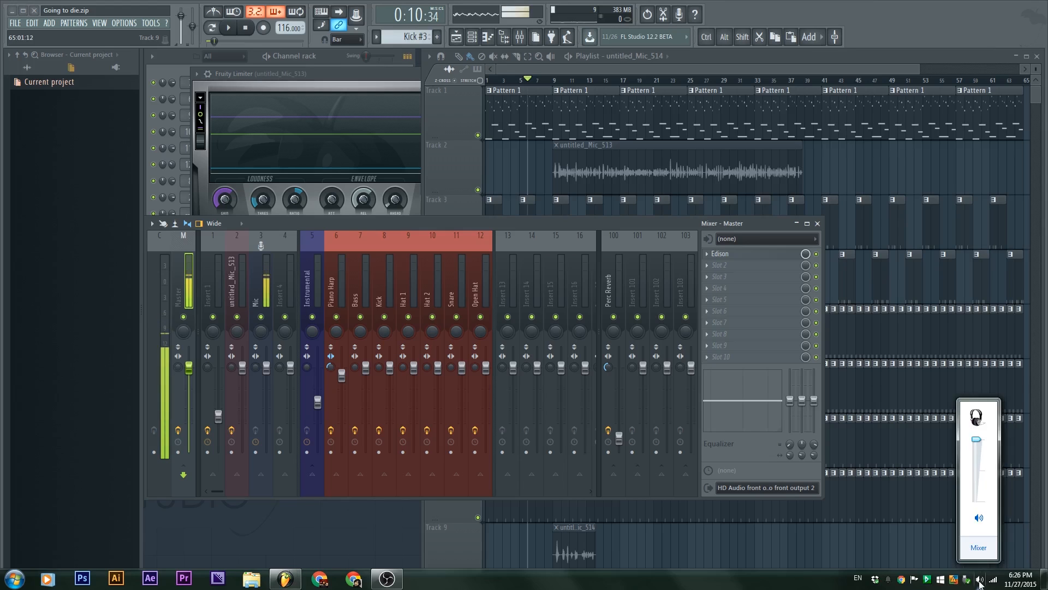
pyautogui.rightClick(980, 582)
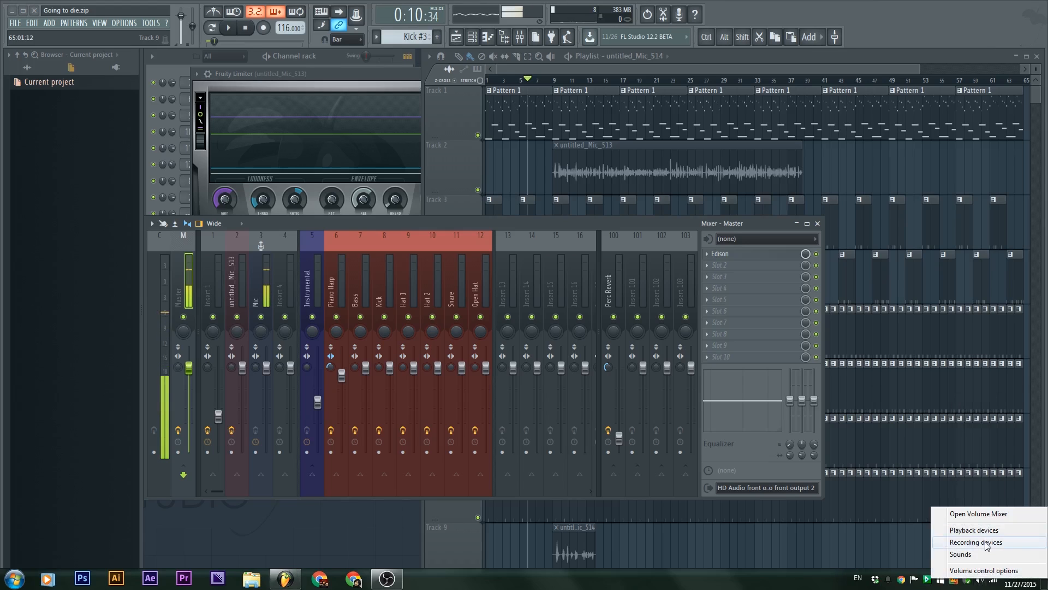
pyautogui.click(986, 543)
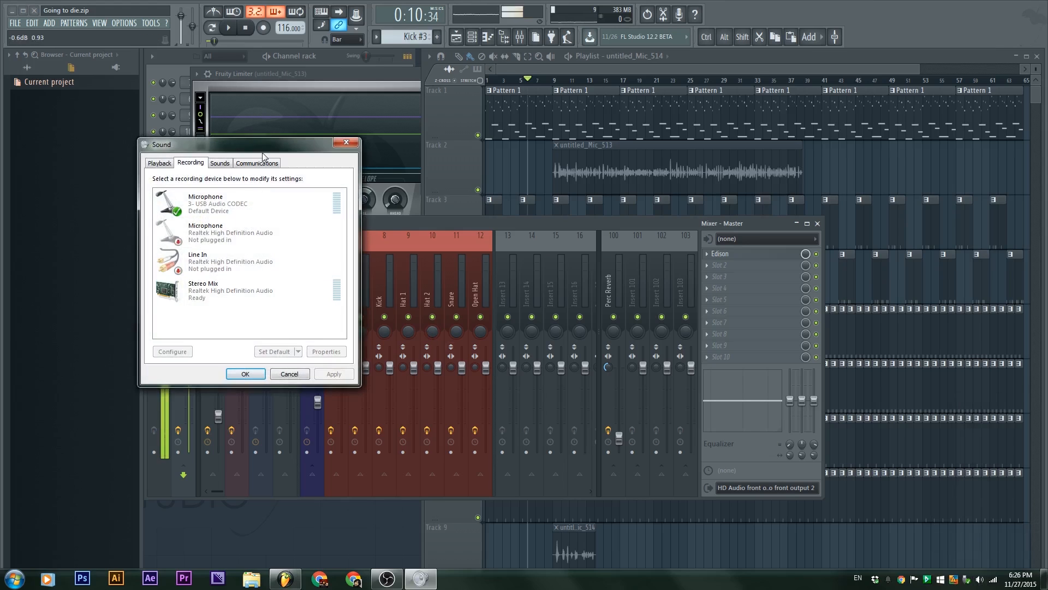
pyautogui.moveTo(267, 153); pyautogui.dragTo(497, 134)
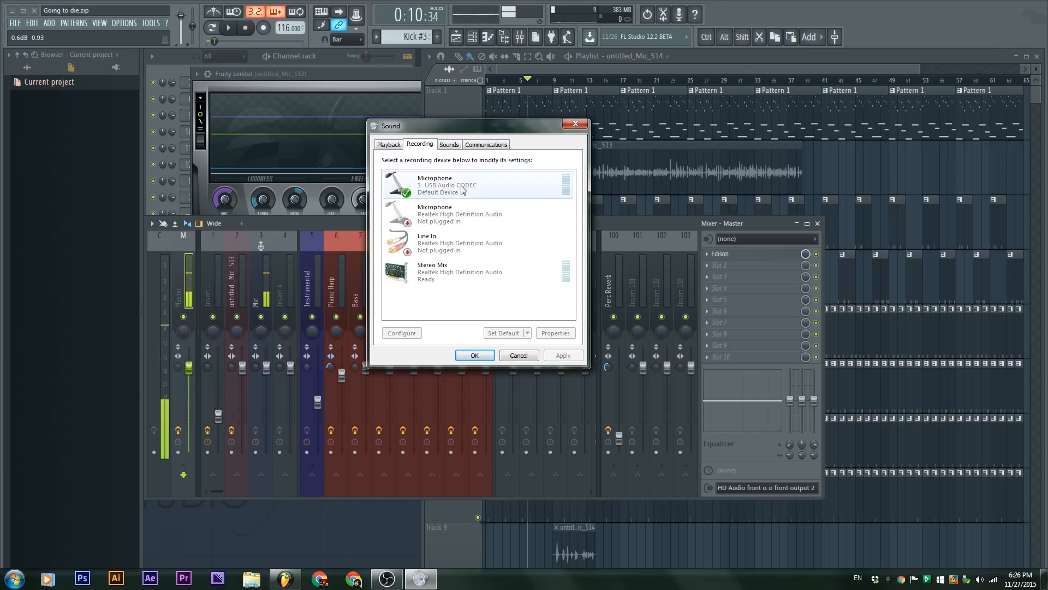
# Step: Set the default USB Audio CODEC microphone's recording level to 25 in its properties and confirm
pyautogui.click(459, 191)
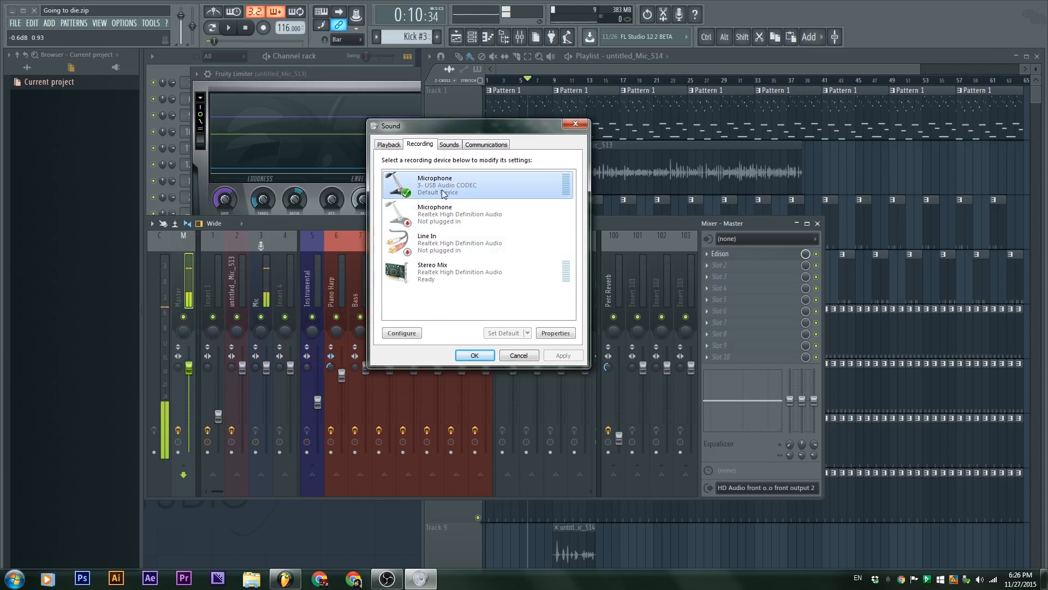
pyautogui.rightClick(506, 184)
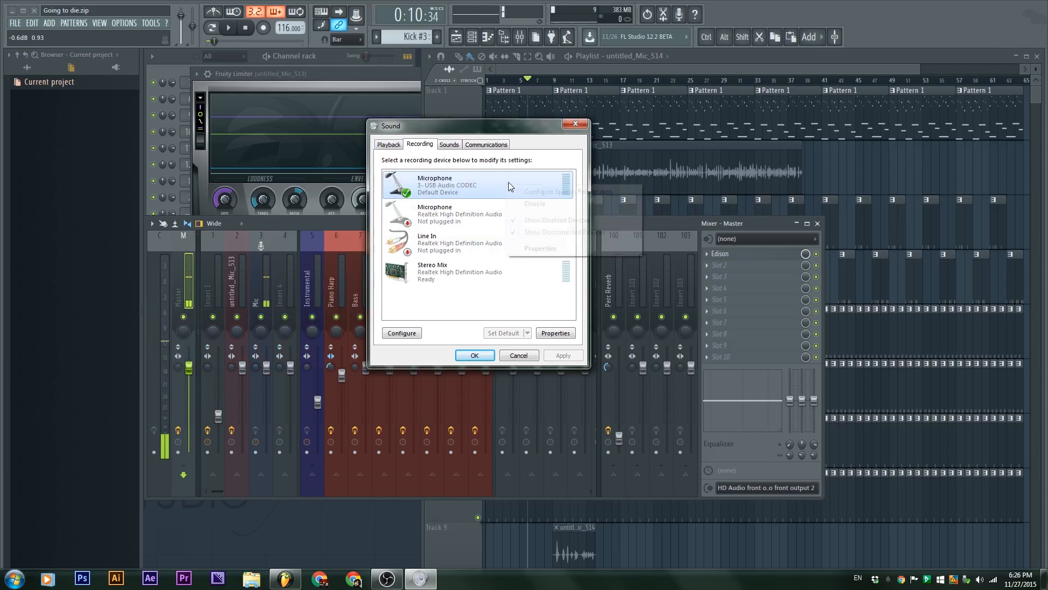
pyautogui.click(549, 250)
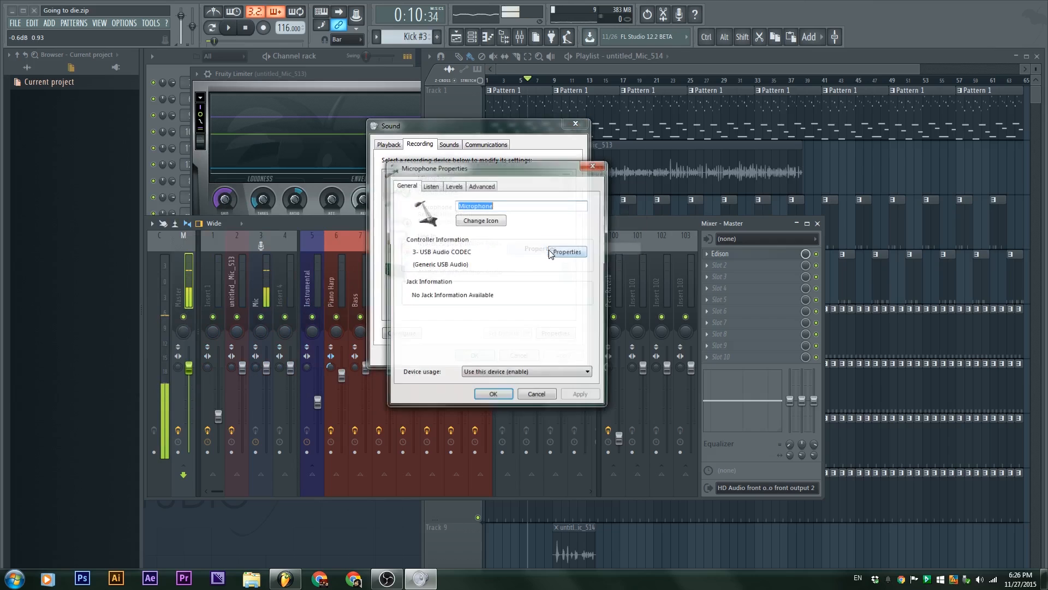
pyautogui.click(455, 187)
pyautogui.moveTo(493, 220); pyautogui.dragTo(435, 226)
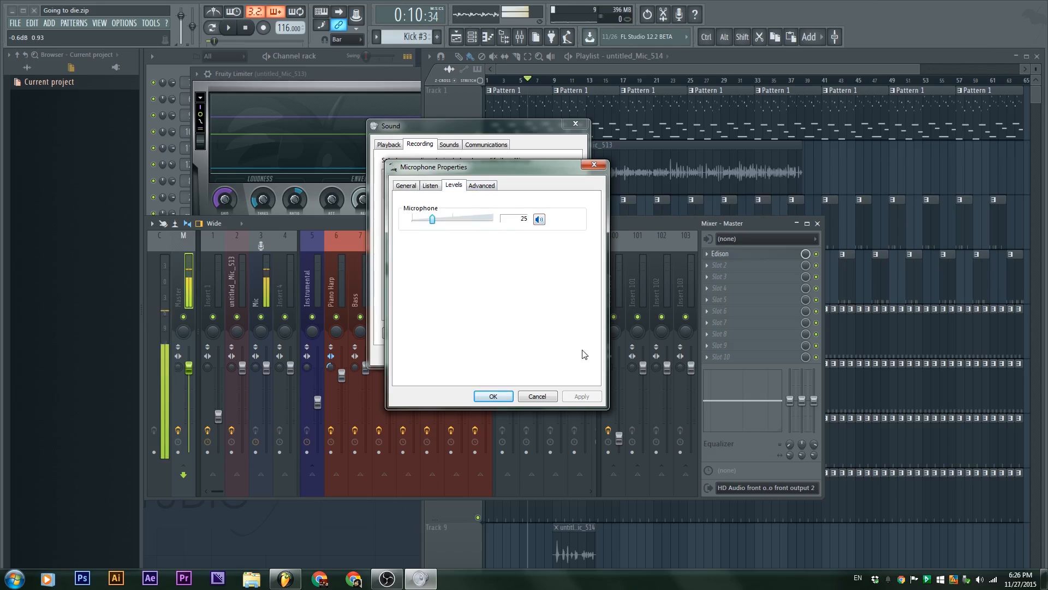
pyautogui.click(494, 396)
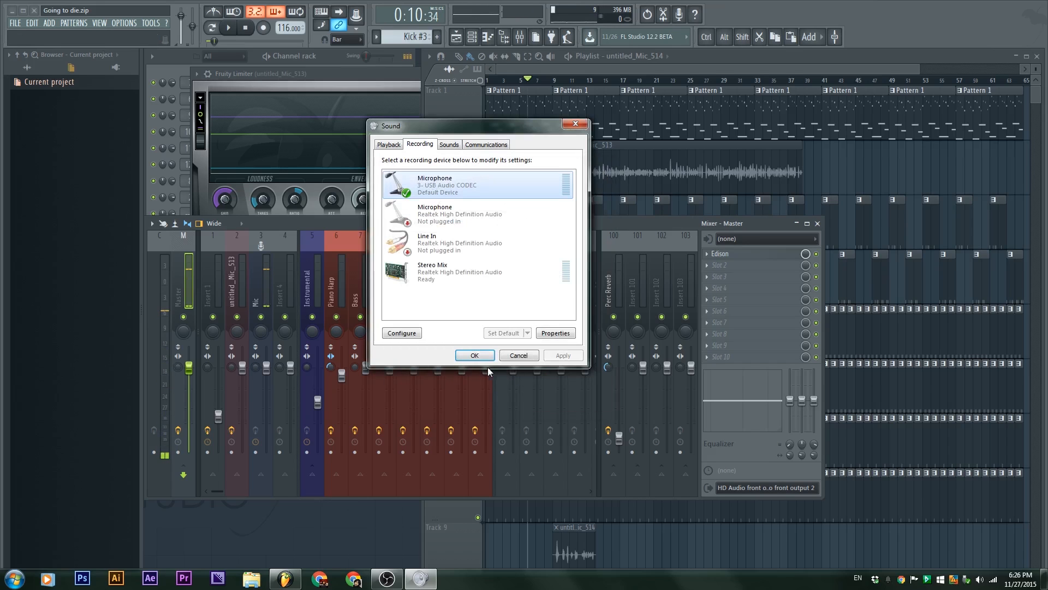
# Step: Review the USB microphone's device options and the other sound settings categories, and close the Sound window
pyautogui.click(450, 145)
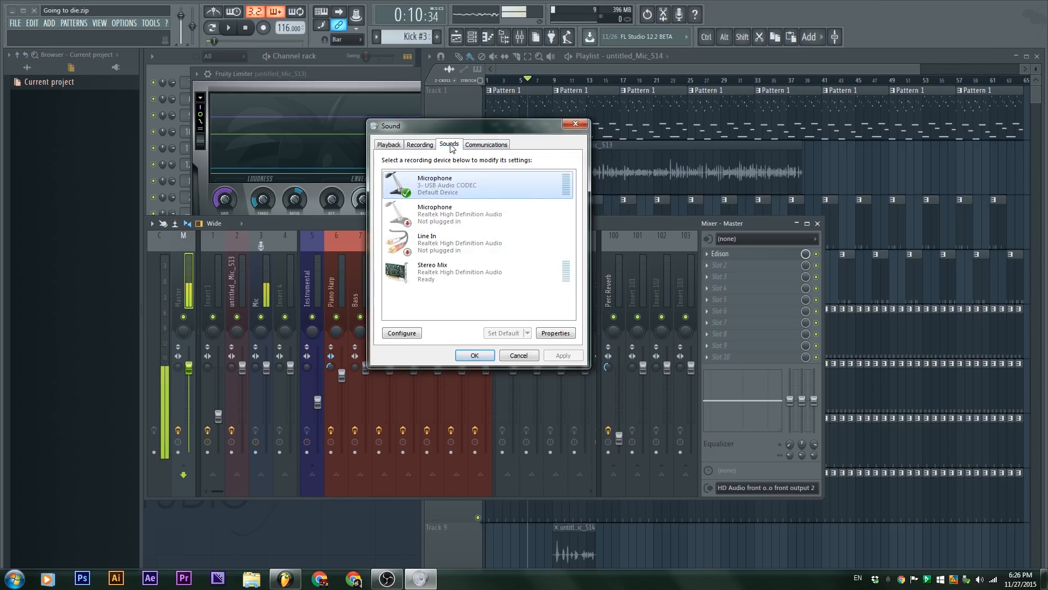
pyautogui.click(420, 144)
pyautogui.rightClick(473, 186)
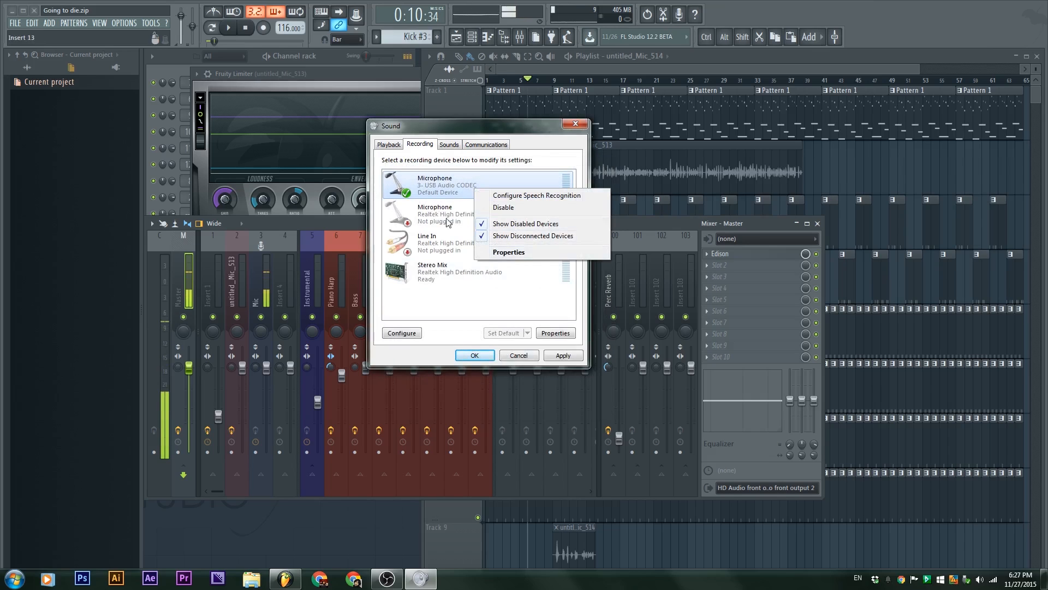
pyautogui.click(439, 198)
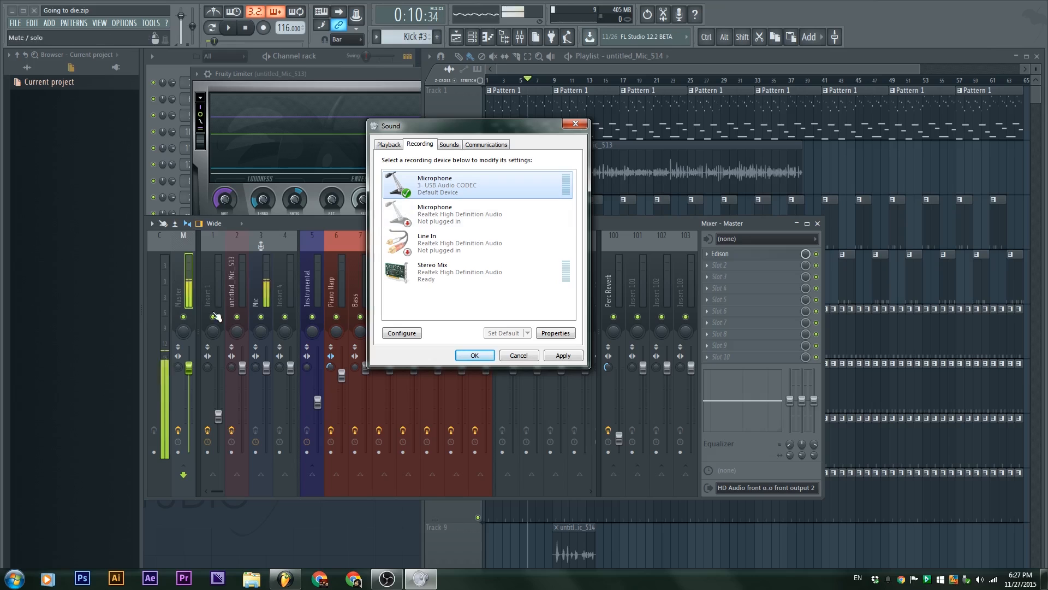
pyautogui.click(449, 145)
pyautogui.click(483, 145)
pyautogui.click(449, 146)
pyautogui.click(432, 147)
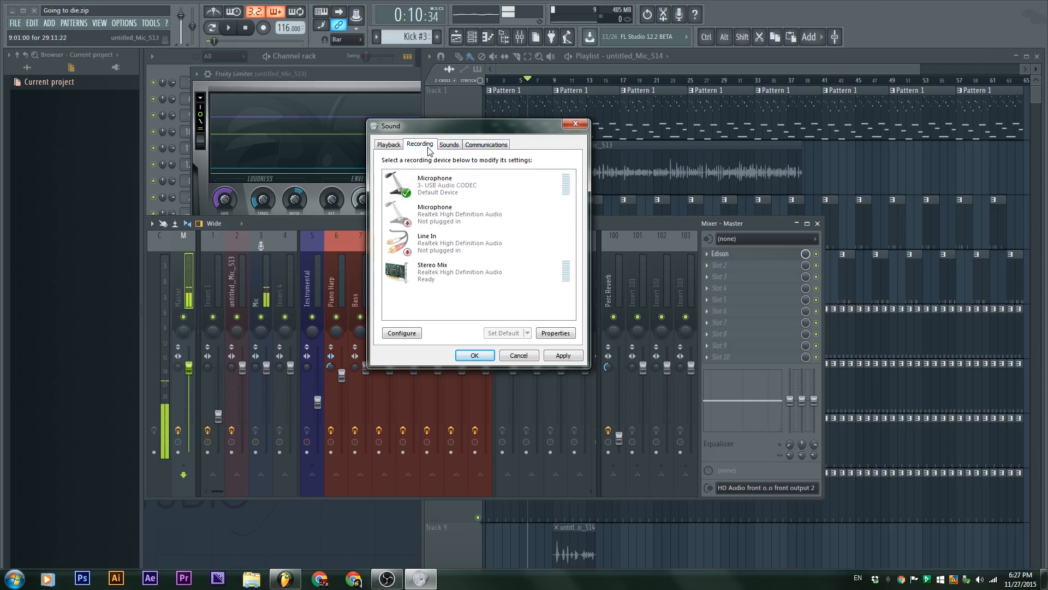
pyautogui.doubleClick(457, 183)
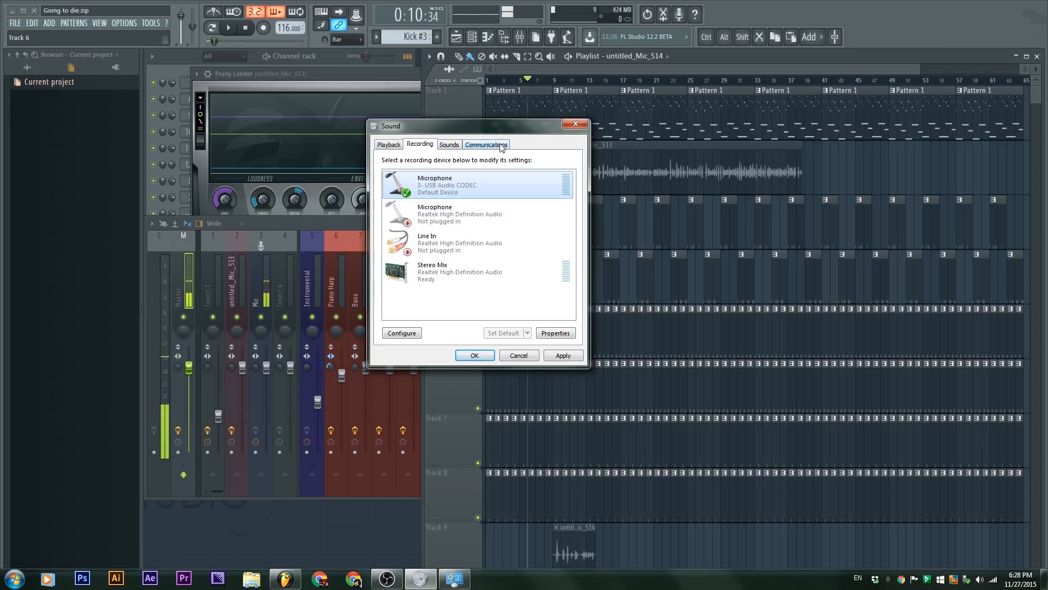
pyautogui.click(576, 124)
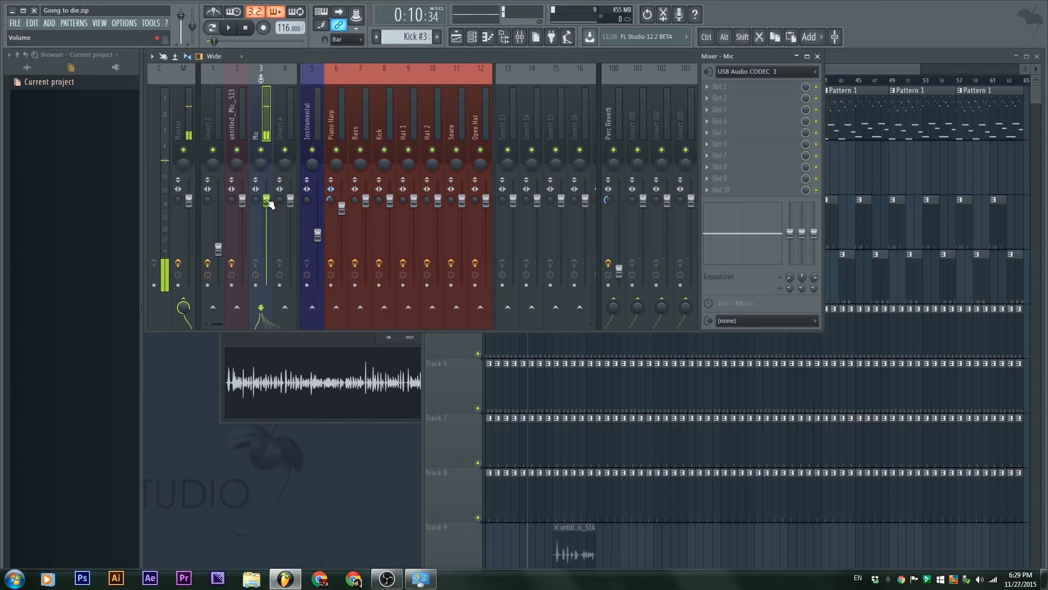
# Step: Lower the Mic mixer track's volume fader to try reducing the level of the live input
pyautogui.moveTo(266, 199); pyautogui.dragTo(266, 246)
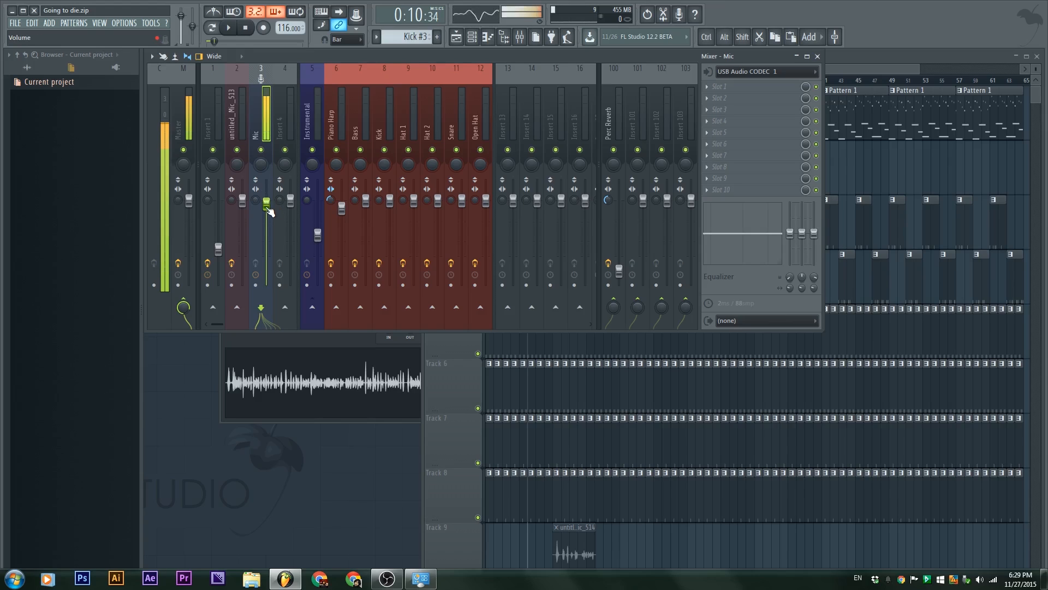
pyautogui.moveTo(266, 220); pyautogui.dragTo(265, 249)
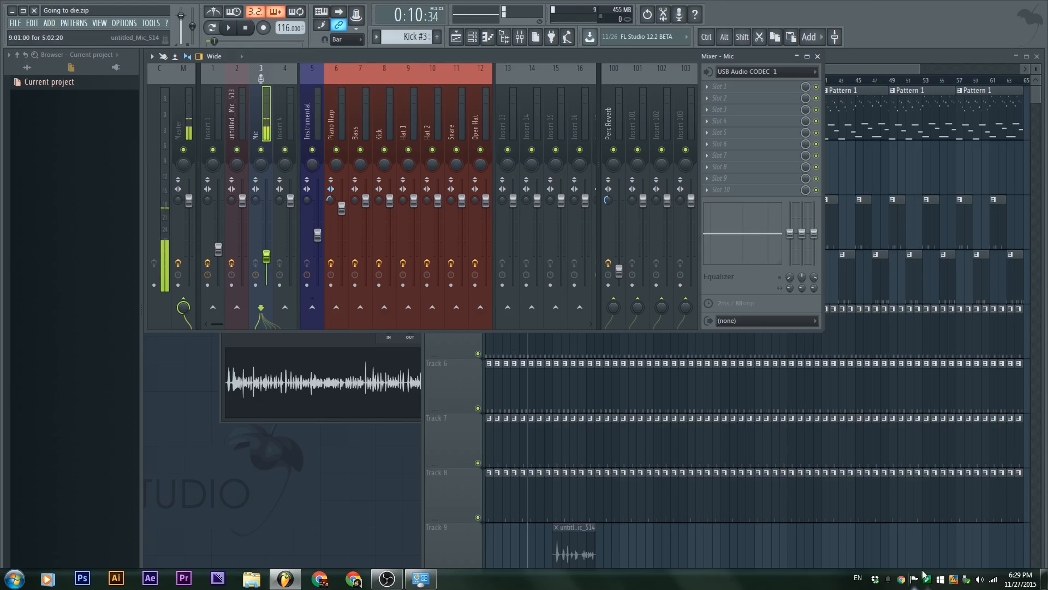
# Step: Set the USB Audio CODEC microphone's Windows recording level to 24, recheck it, and close the sound settings
pyautogui.rightClick(982, 580)
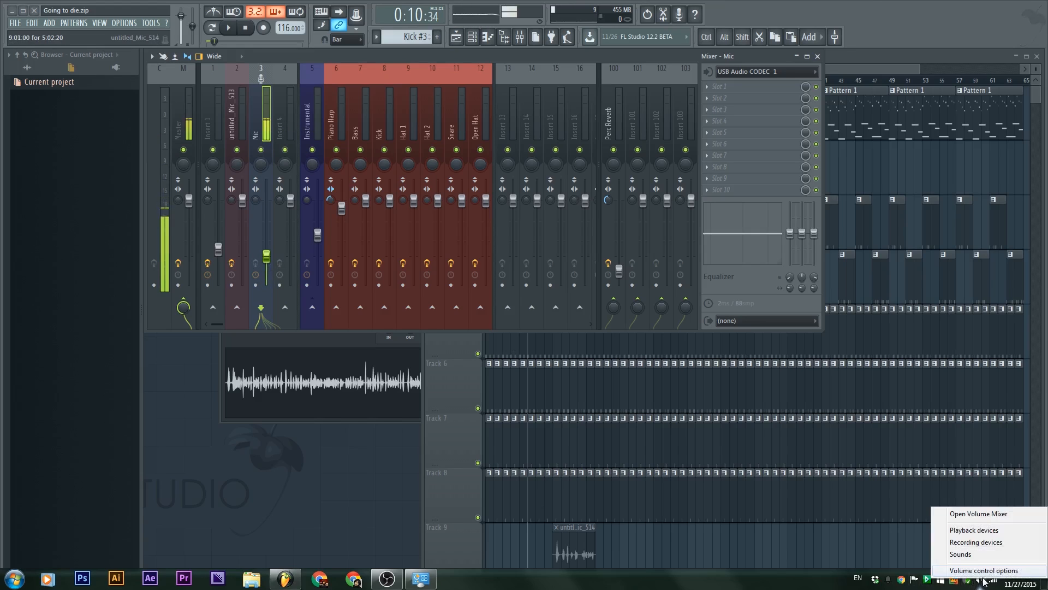
pyautogui.click(976, 543)
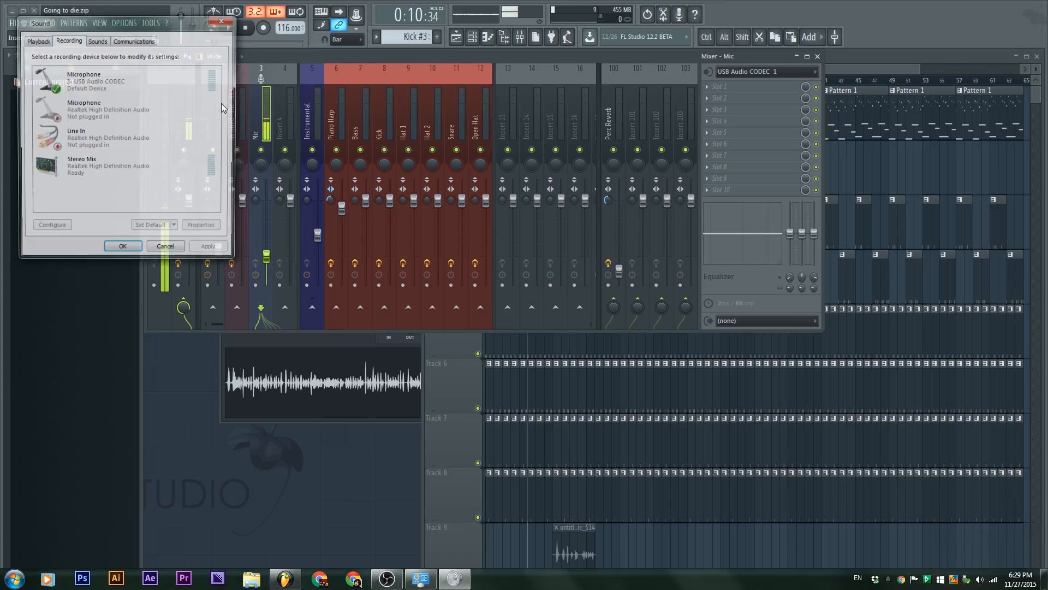
pyautogui.doubleClick(157, 82)
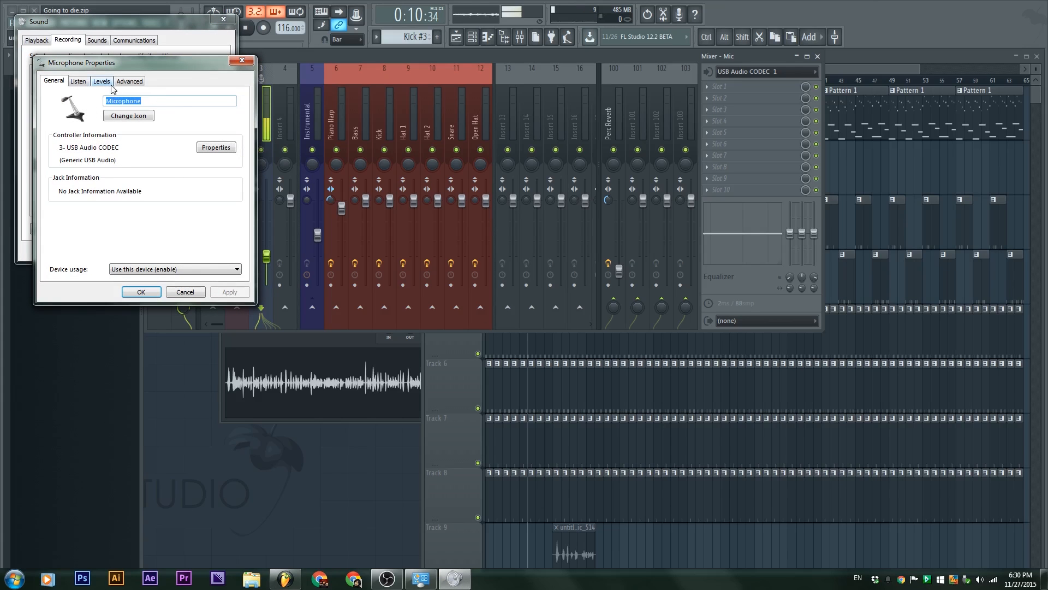
pyautogui.click(102, 82)
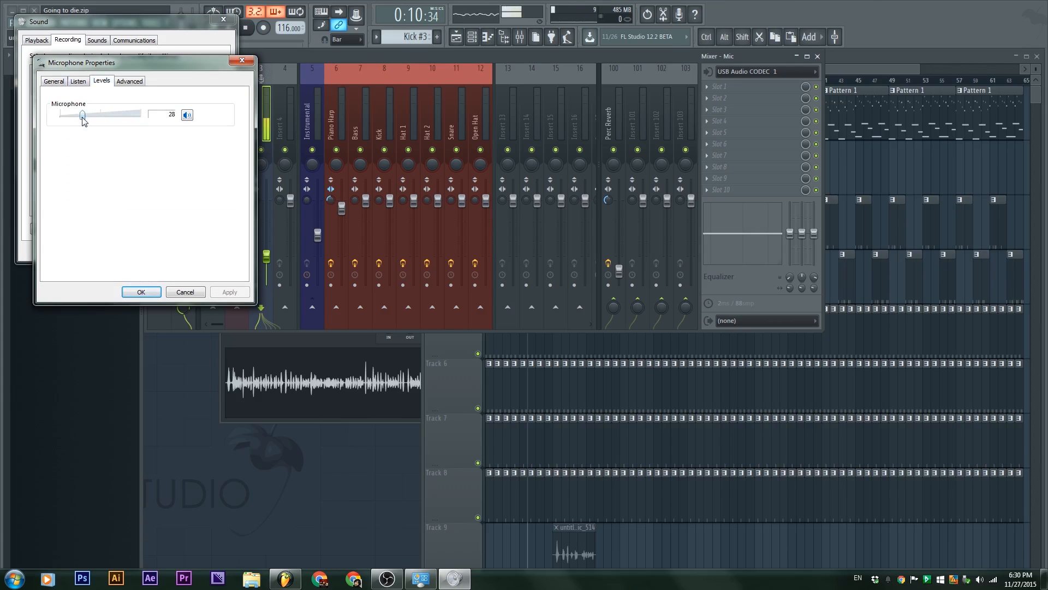
pyautogui.click(141, 291)
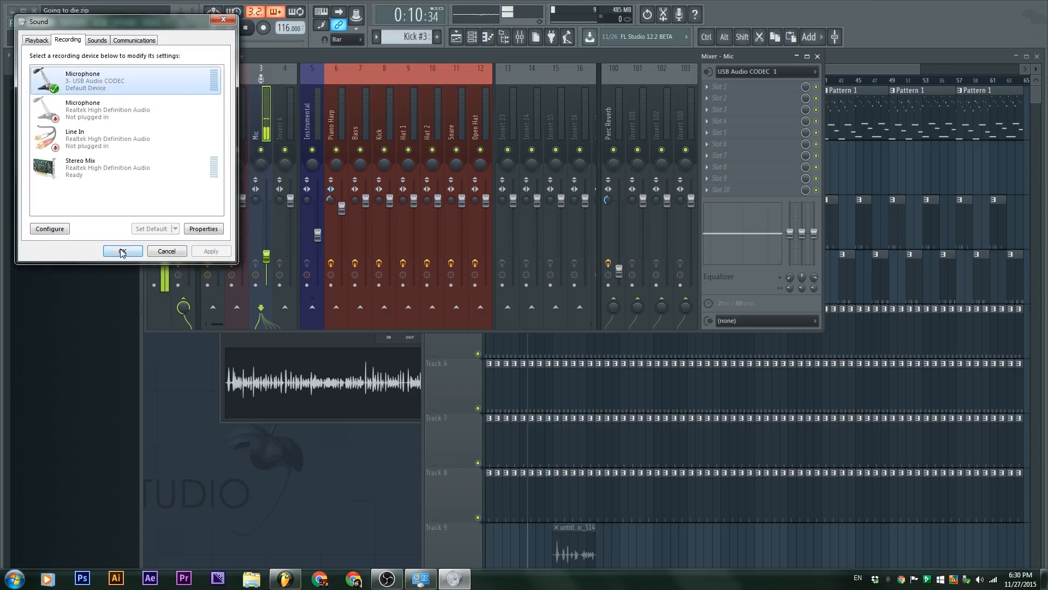
pyautogui.doubleClick(96, 85)
pyautogui.click(102, 81)
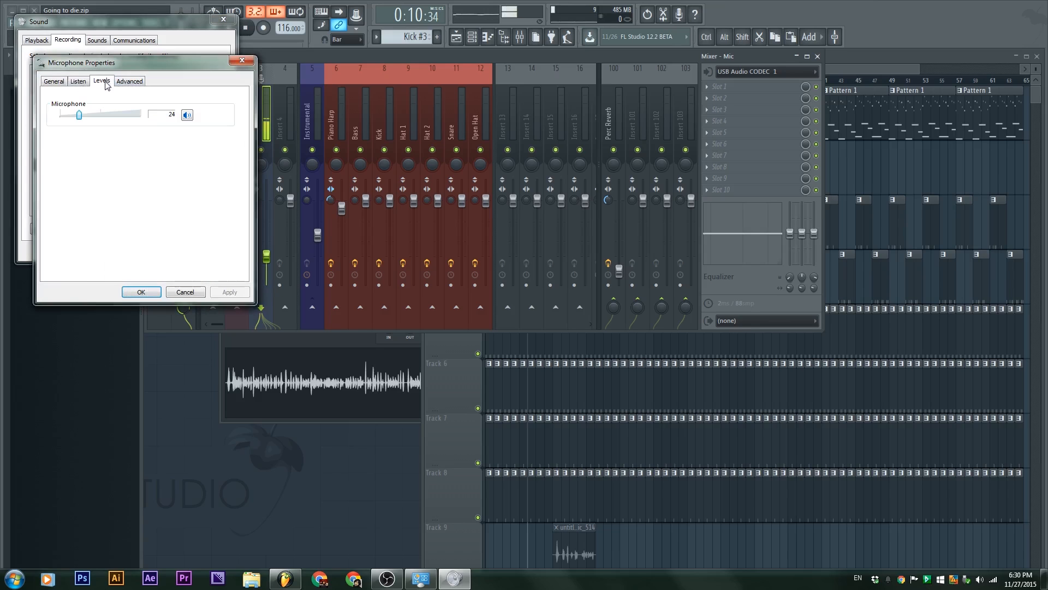
pyautogui.click(140, 292)
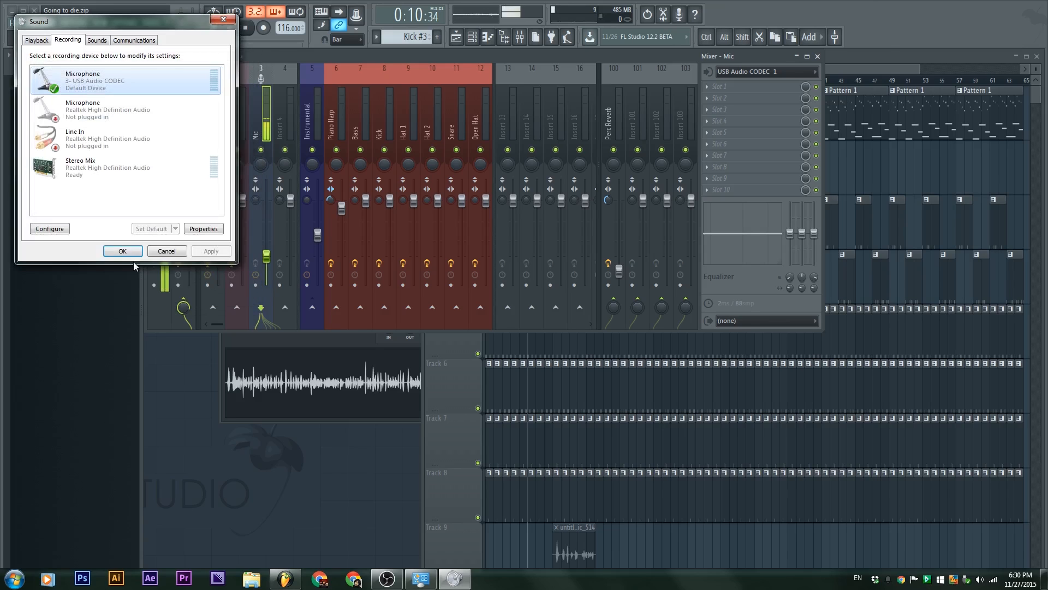
pyautogui.click(134, 249)
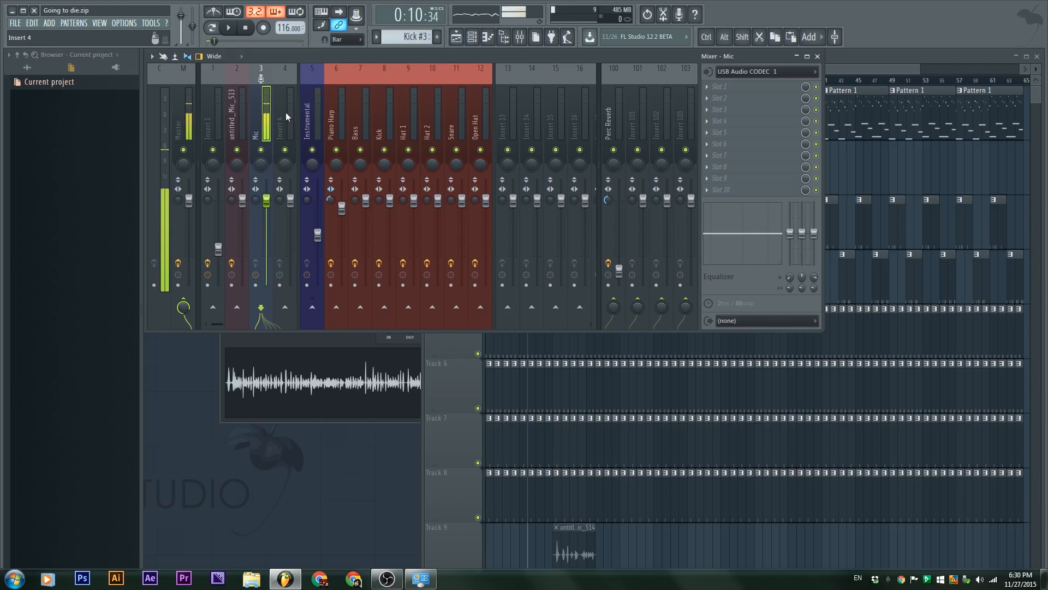
# Step: Arm the Mic mixer track for disk recording and enable the transport's record mode
pyautogui.click(690, 545)
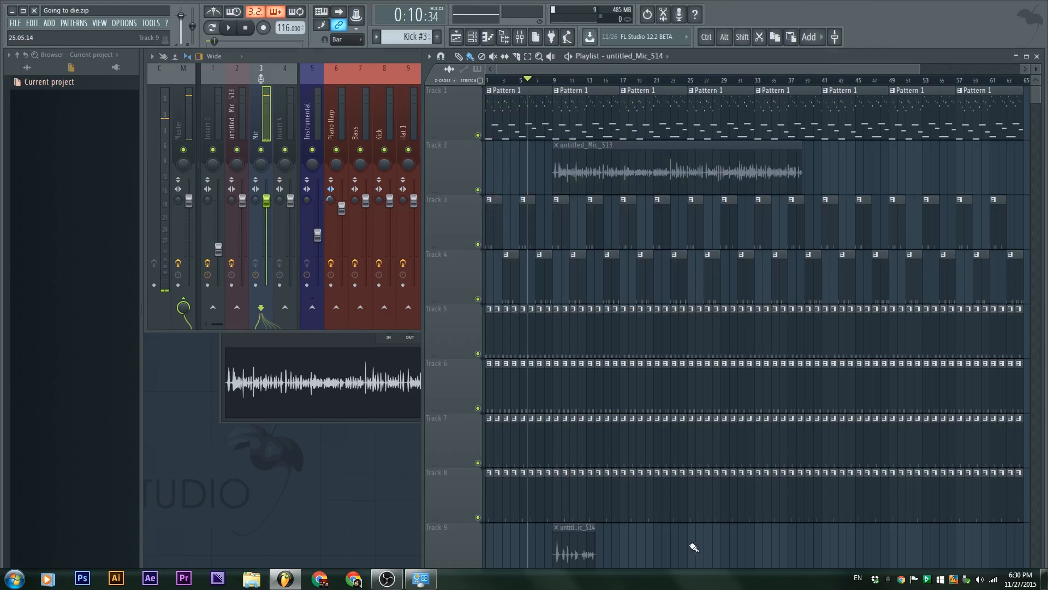
pyautogui.scroll(-3, 726, 262)
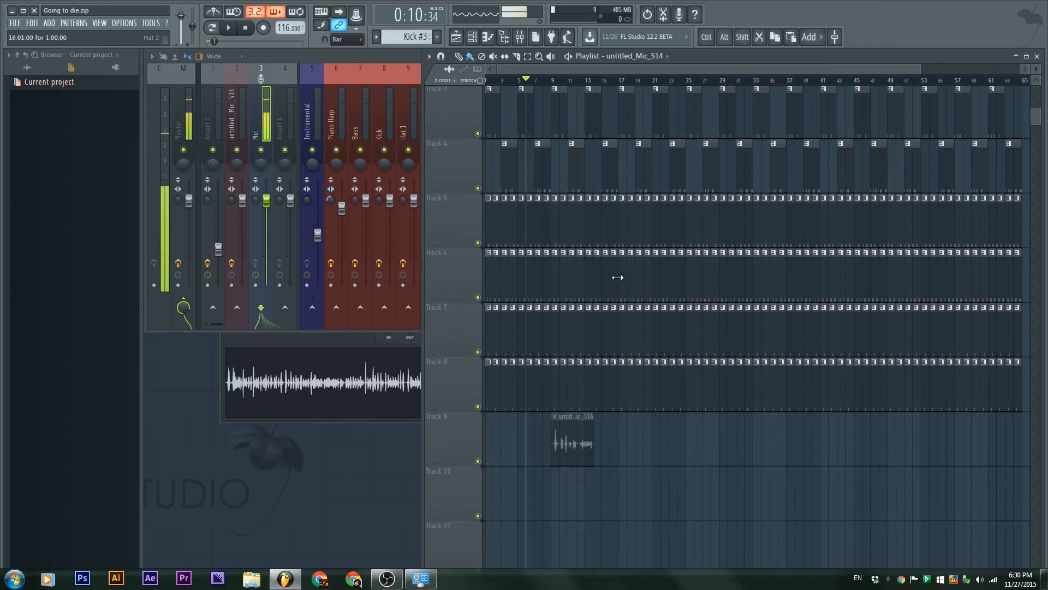
pyautogui.scroll(3, 616, 278)
pyautogui.scroll(2, 655, 327)
pyautogui.scroll(-4, 694, 378)
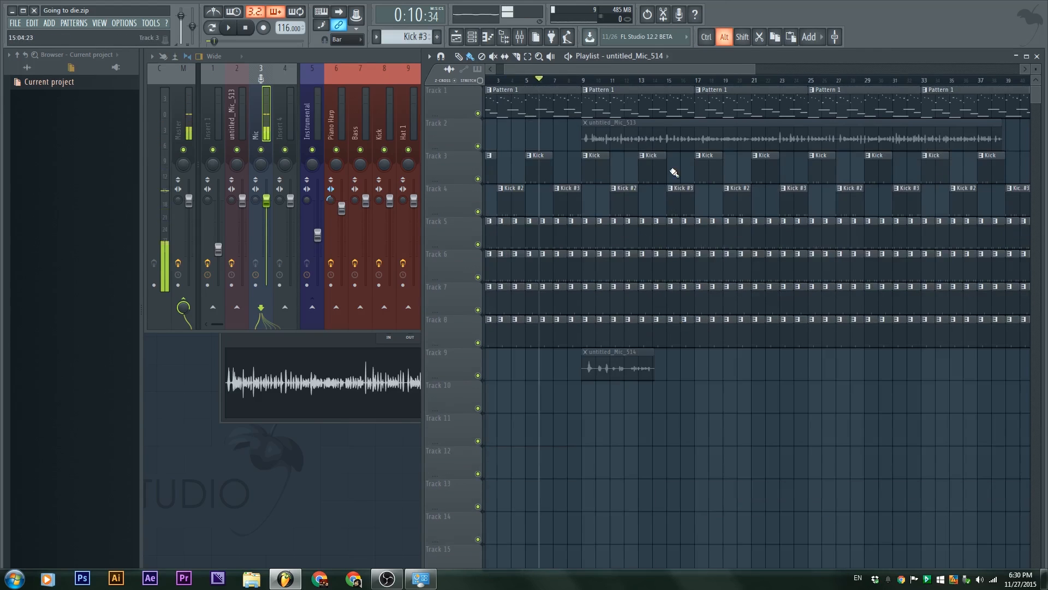
pyautogui.click(261, 286)
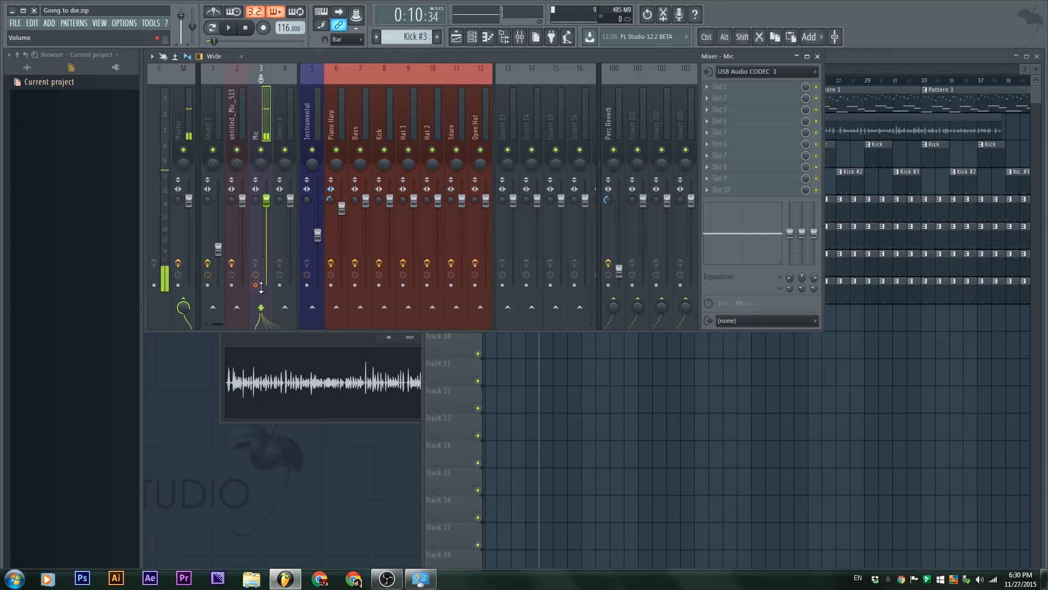
pyautogui.click(264, 28)
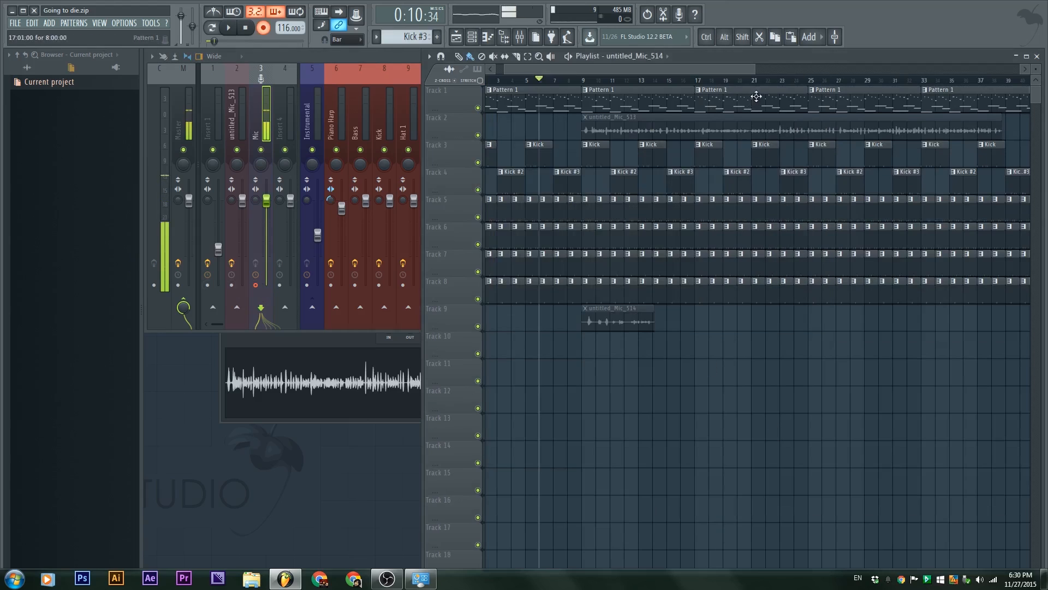
# Step: Record a new microphone take in the playlist from bar 17 to about bar 25
pyautogui.click(699, 80)
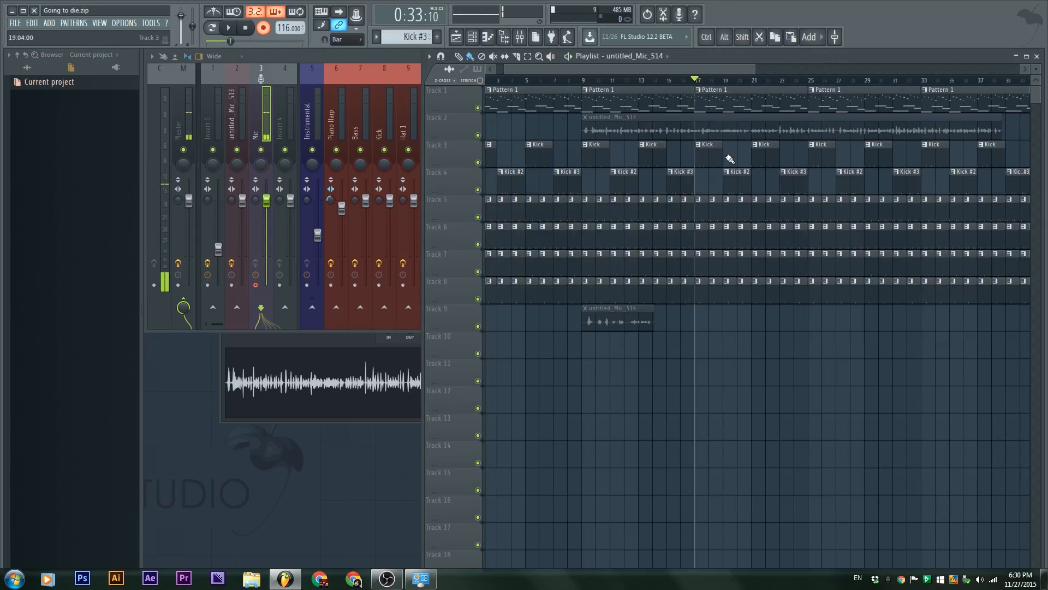
pyautogui.press('space')
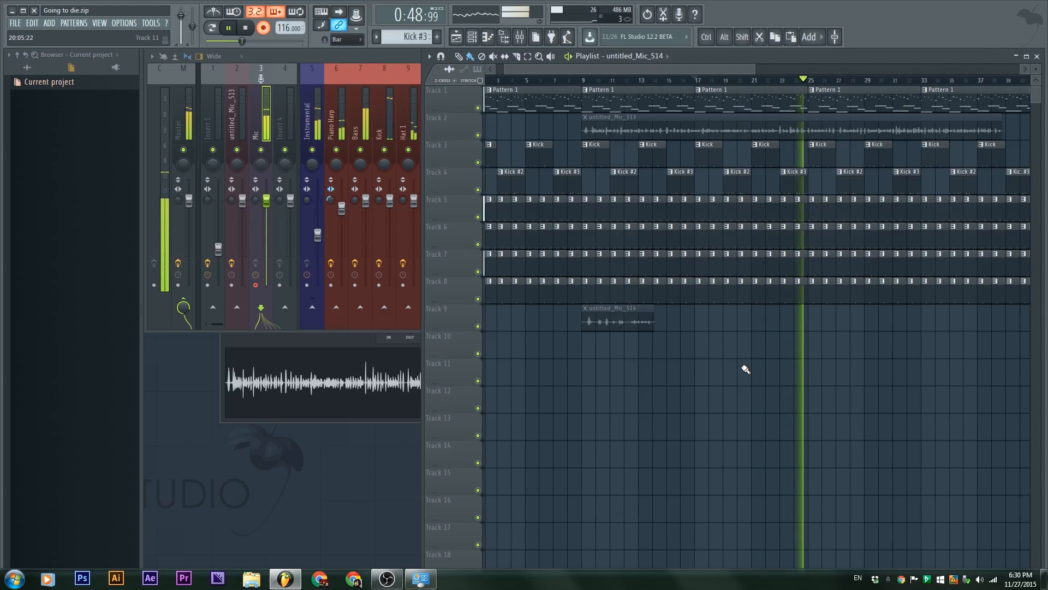
pyautogui.press('space')
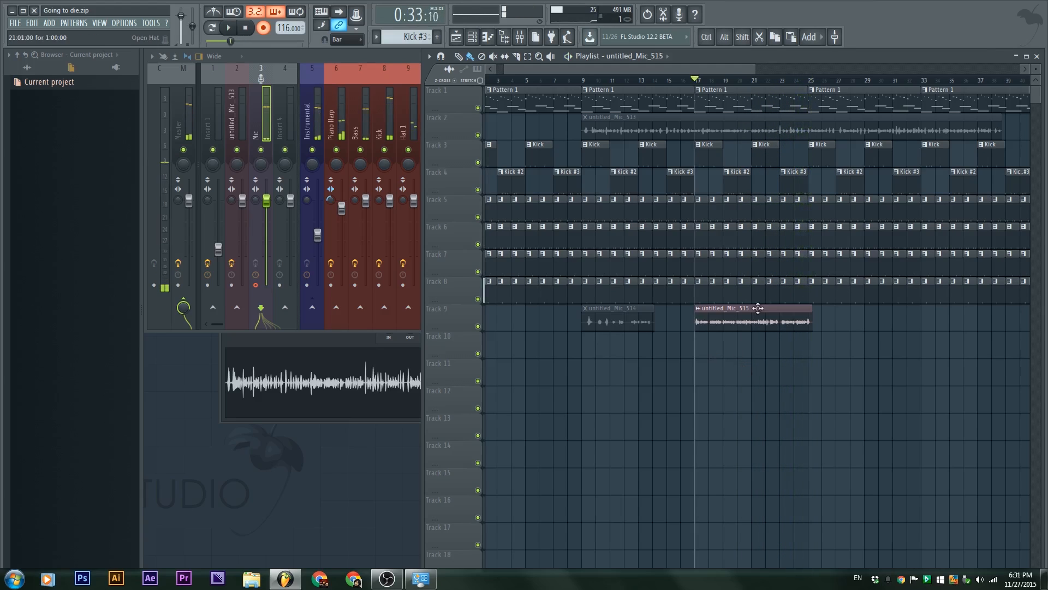
# Step: Examine the new take's waveform on Track 9 up close, compare it with the earlier take beside it, and return to the full arrangement
pyautogui.keyDown('alt'); pyautogui.scroll(5, 753, 300); pyautogui.keyUp('alt')
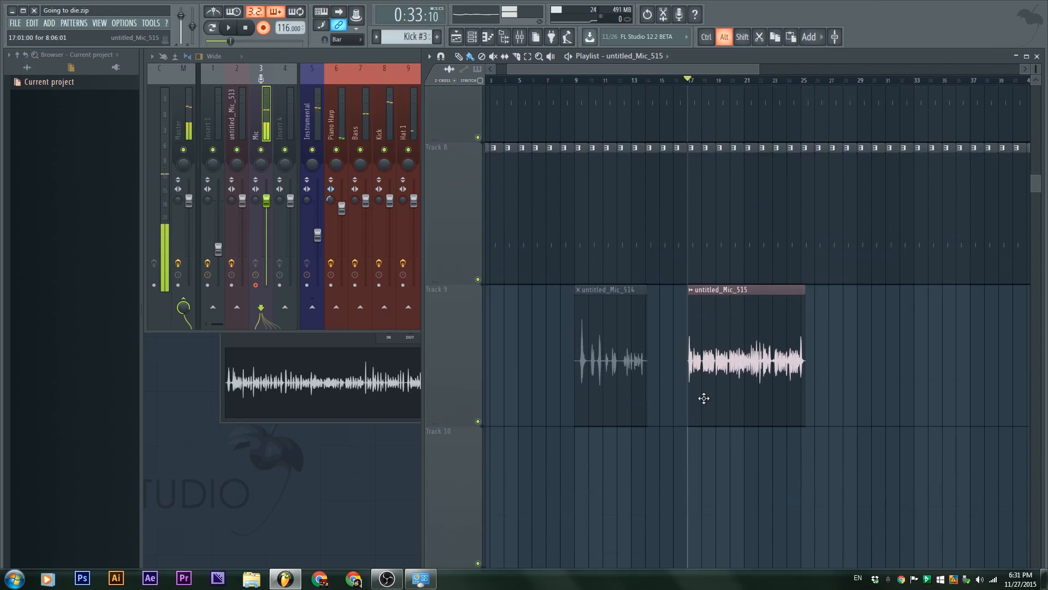
pyautogui.keyDown('ctrl'); pyautogui.scroll(5, 704, 398); pyautogui.keyUp('ctrl')
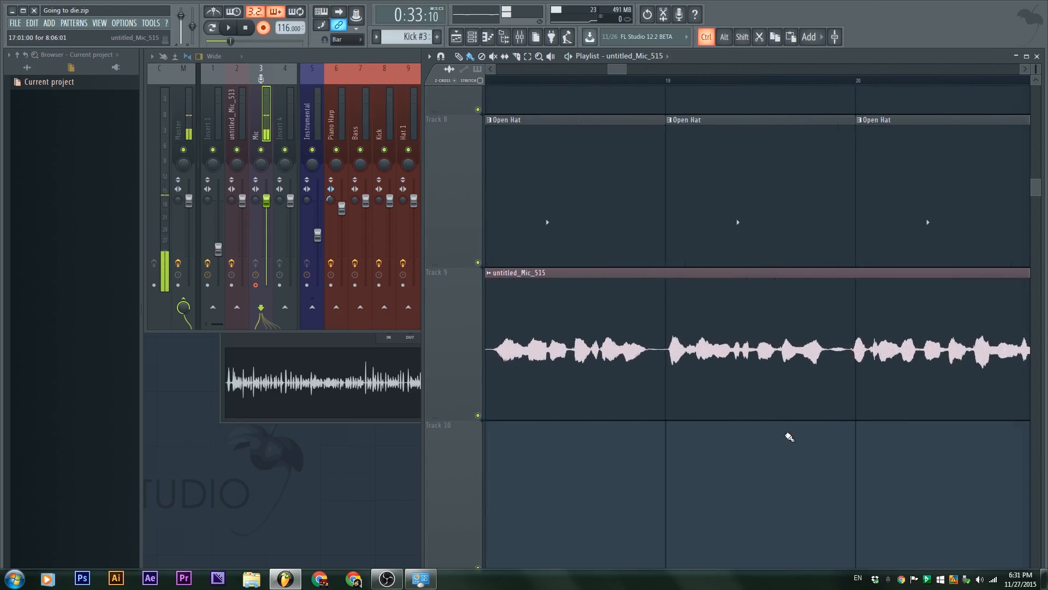
pyautogui.keyDown('ctrl'); pyautogui.scroll(-8, 789, 437); pyautogui.keyUp('ctrl')
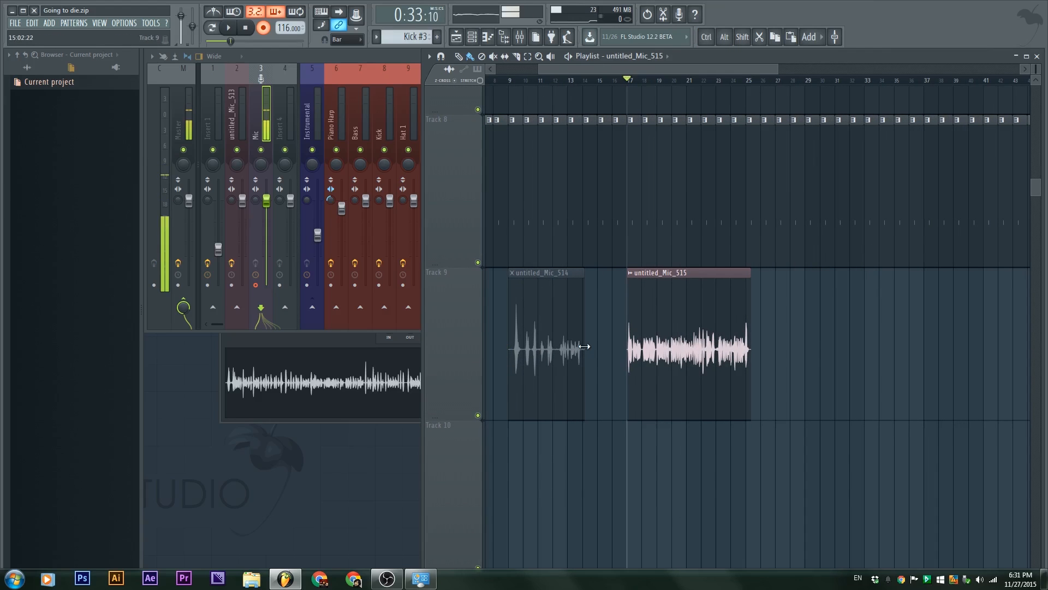
pyautogui.doubleClick(537, 341)
pyautogui.doubleClick(689, 358)
pyautogui.press('Escape')
pyautogui.keyDown('ctrl'); pyautogui.scroll(-2, 693, 374); pyautogui.keyUp('ctrl')
pyautogui.keyDown('alt'); pyautogui.scroll(-6, 693, 375); pyautogui.keyUp('alt')
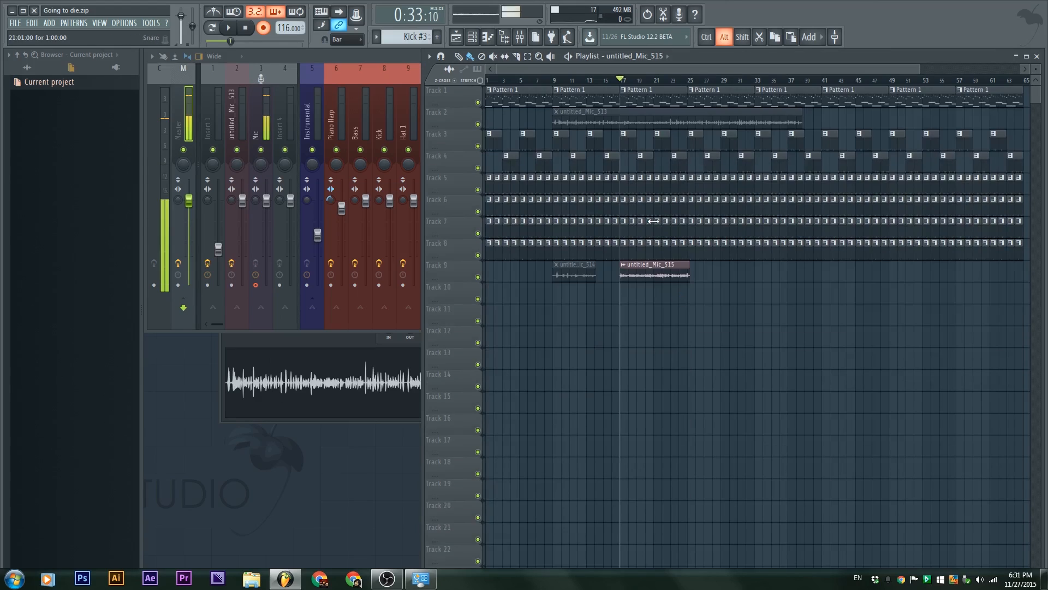
pyautogui.keyDown('alt'); pyautogui.scroll(3, 639, 213); pyautogui.keyUp('alt')
pyautogui.scroll(3, 655, 289)
pyautogui.keyDown('ctrl'); pyautogui.scroll(1, 601, 327); pyautogui.keyUp('ctrl')
pyautogui.keyDown('ctrl'); pyautogui.scroll(-1, 613, 262); pyautogui.keyUp('ctrl')
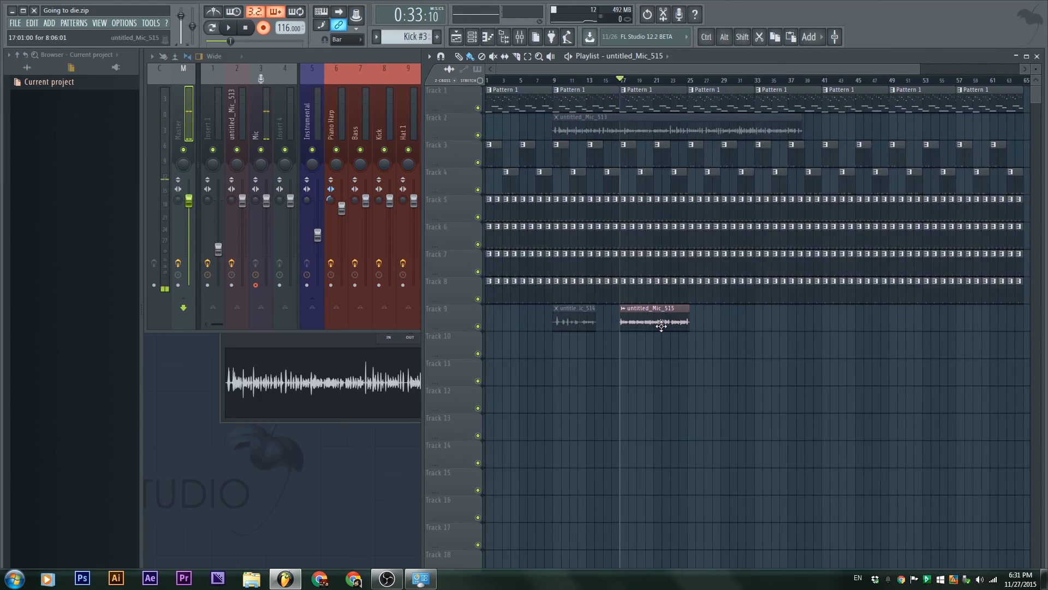